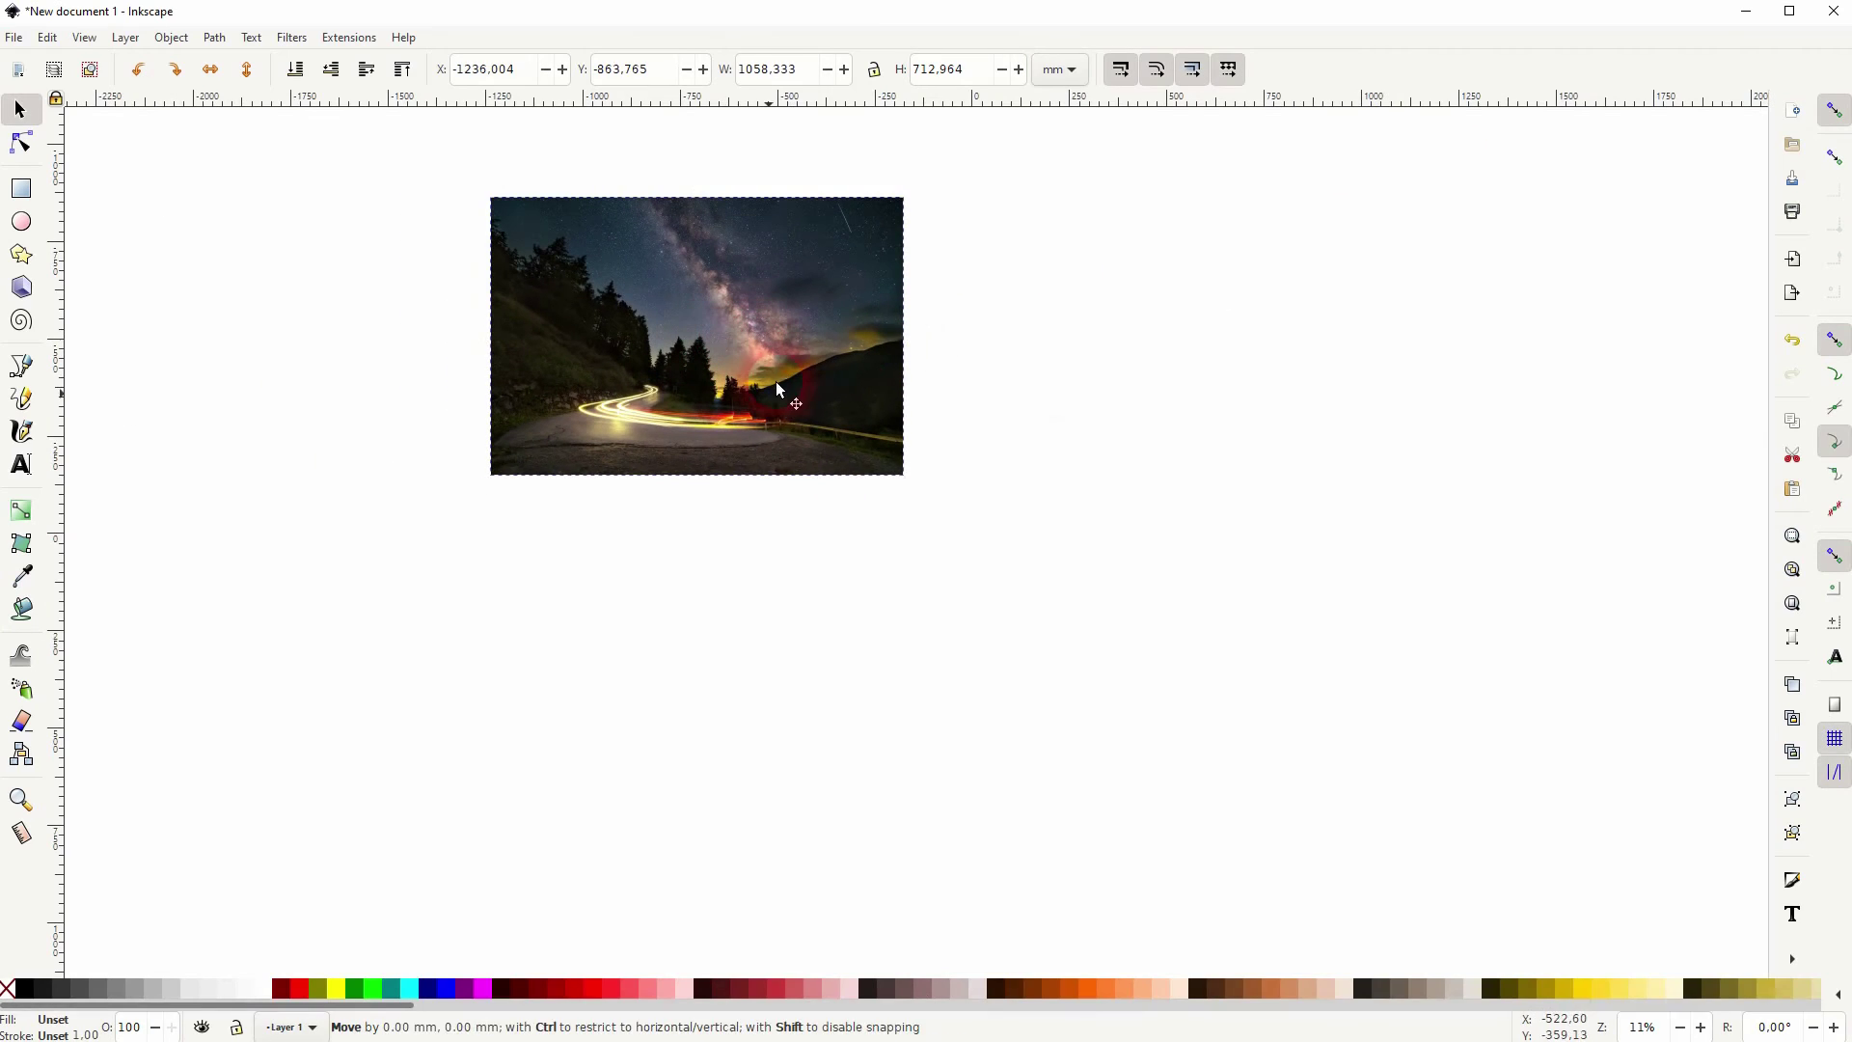
# - Draw a large black rectangle over the canvas and lower it behind the night road photo
pyautogui.moveTo(776, 380); pyautogui.dragTo(810, 409)
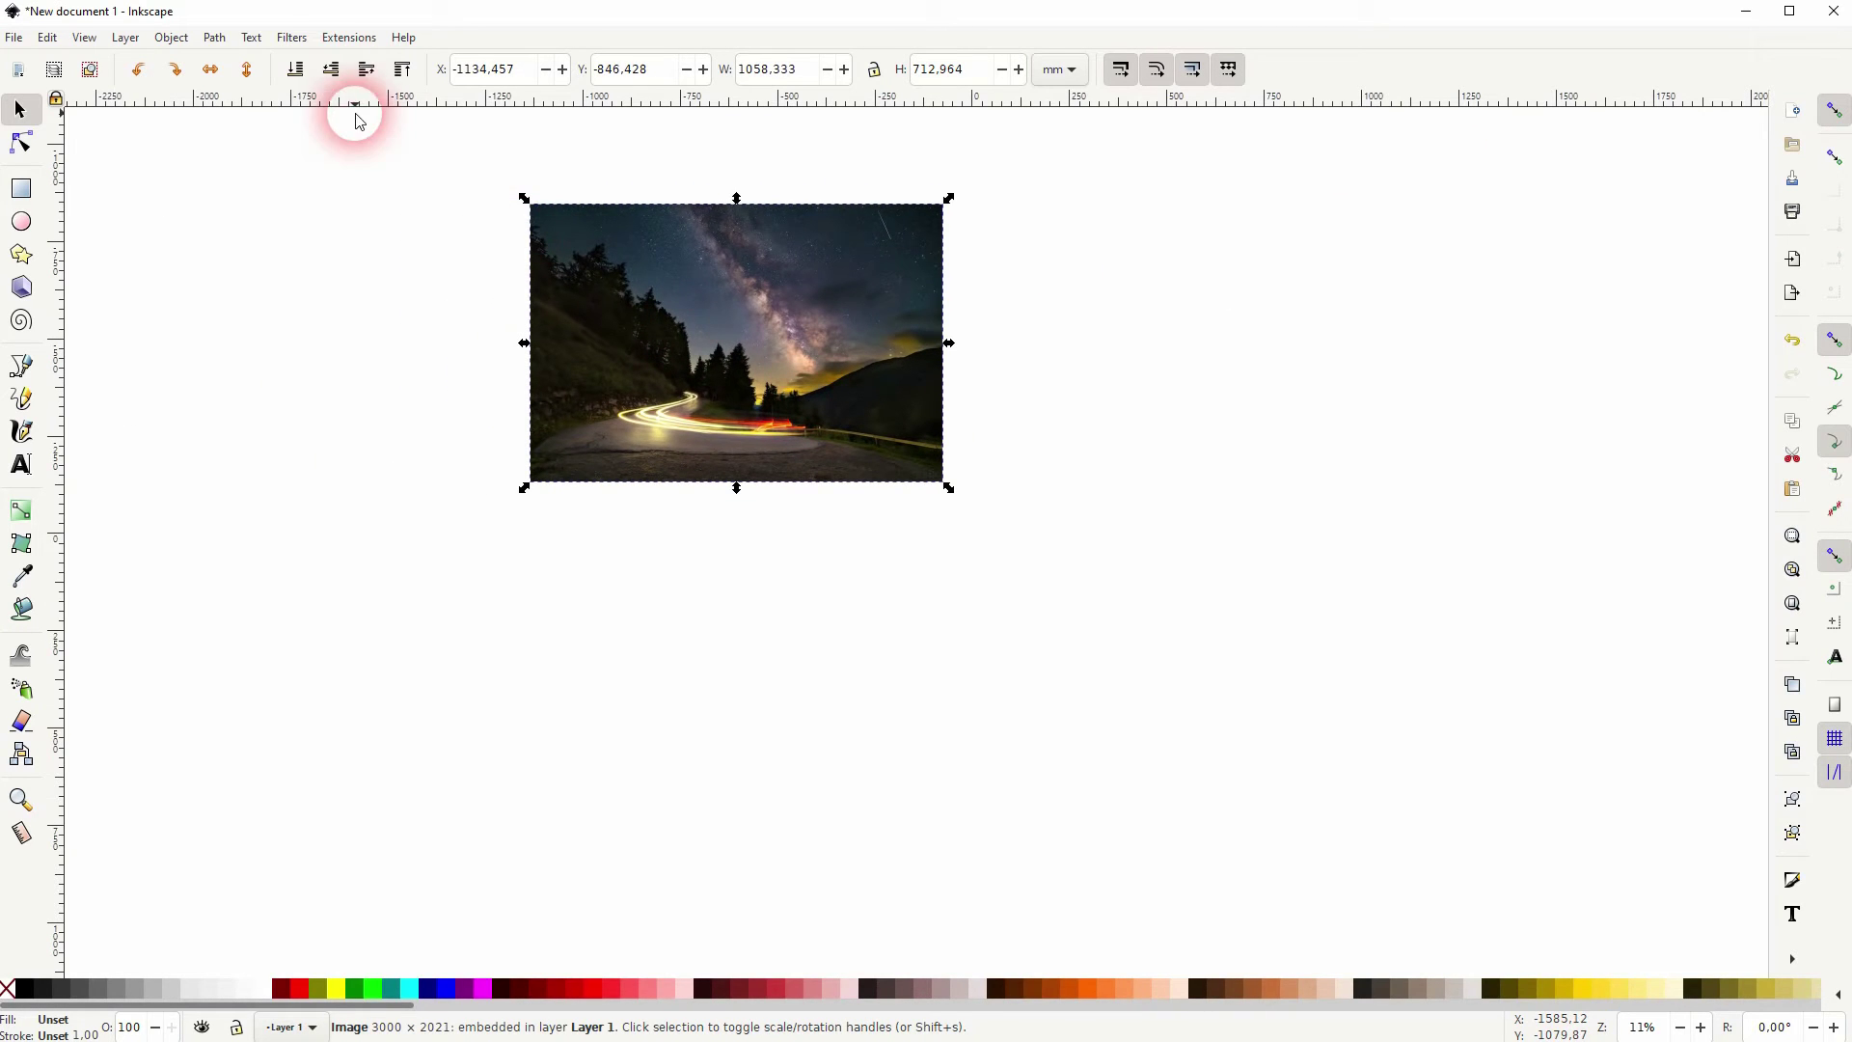
pyautogui.click(21, 188)
pyautogui.moveTo(313, 190); pyautogui.dragTo(1292, 655)
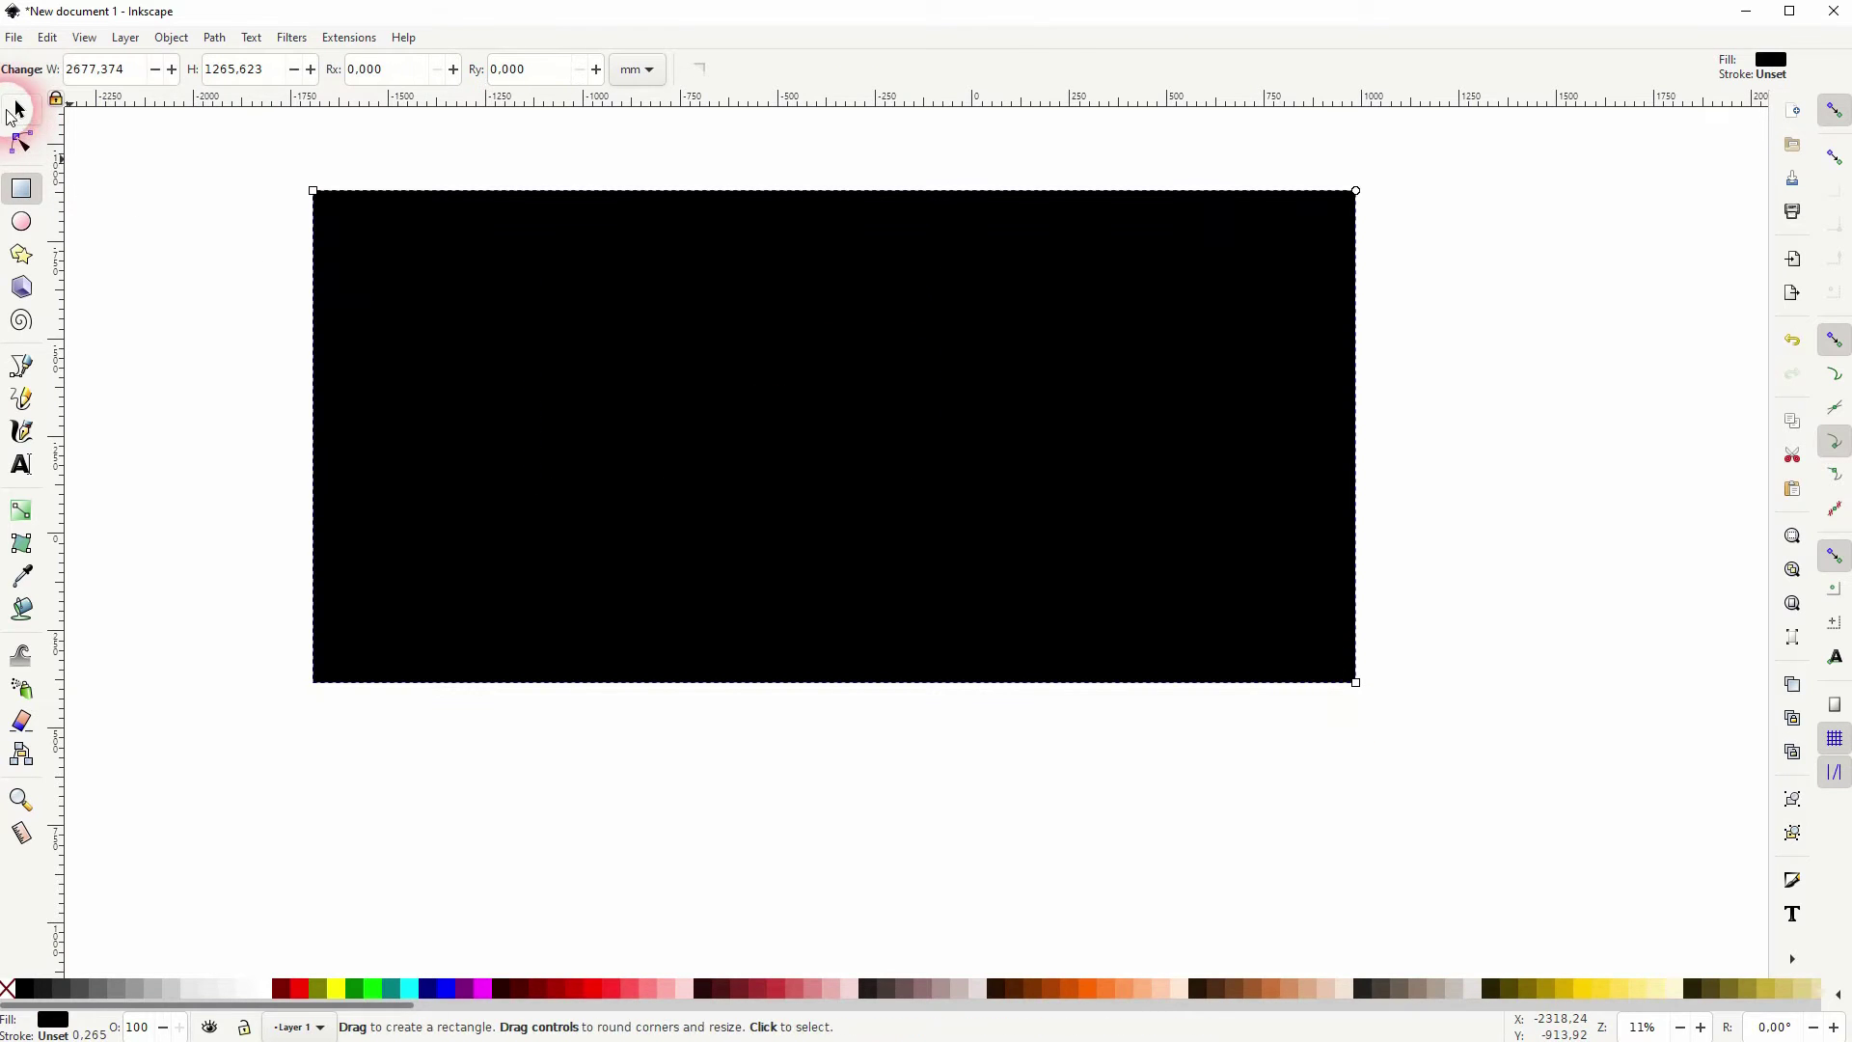
pyautogui.click(20, 110)
pyautogui.click(296, 69)
pyautogui.click(194, 405)
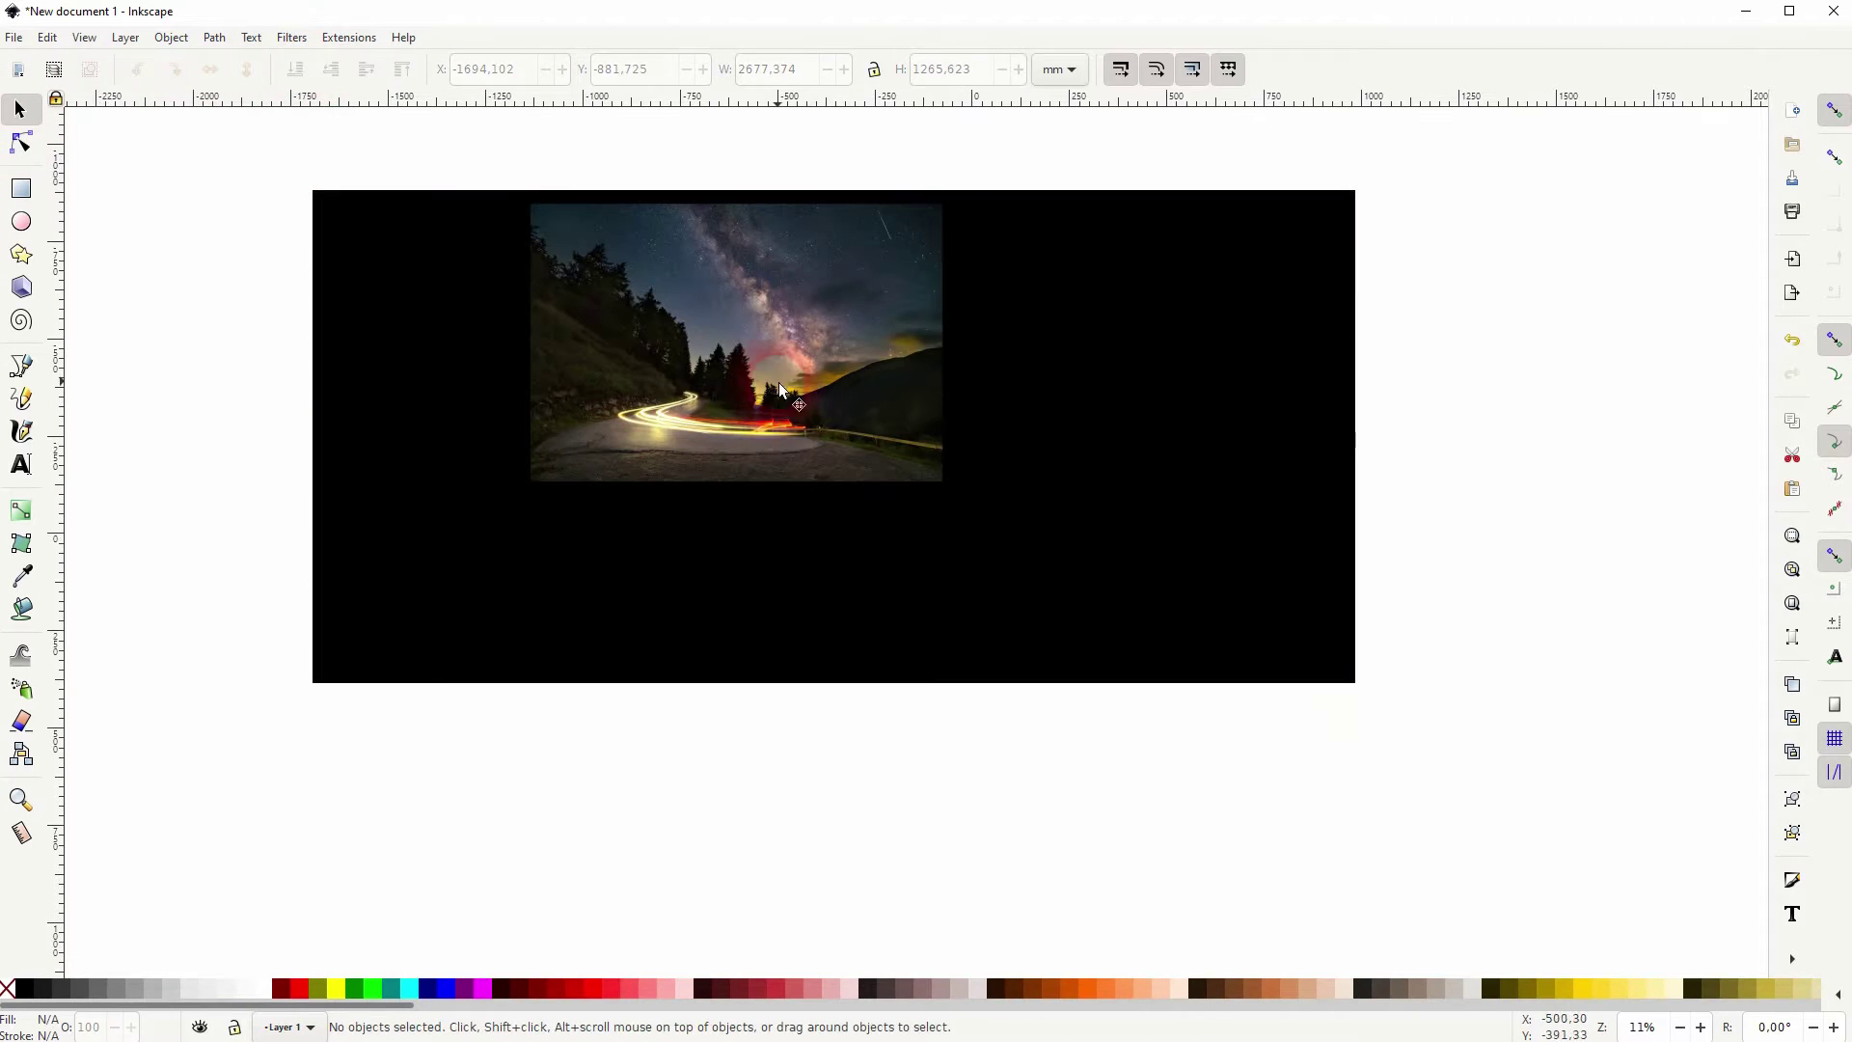
# - Move the photo onto the black background and start a Render > Frame with live preview
pyautogui.moveTo(779, 382); pyautogui.dragTo(846, 429)
pyautogui.click(370, 37)
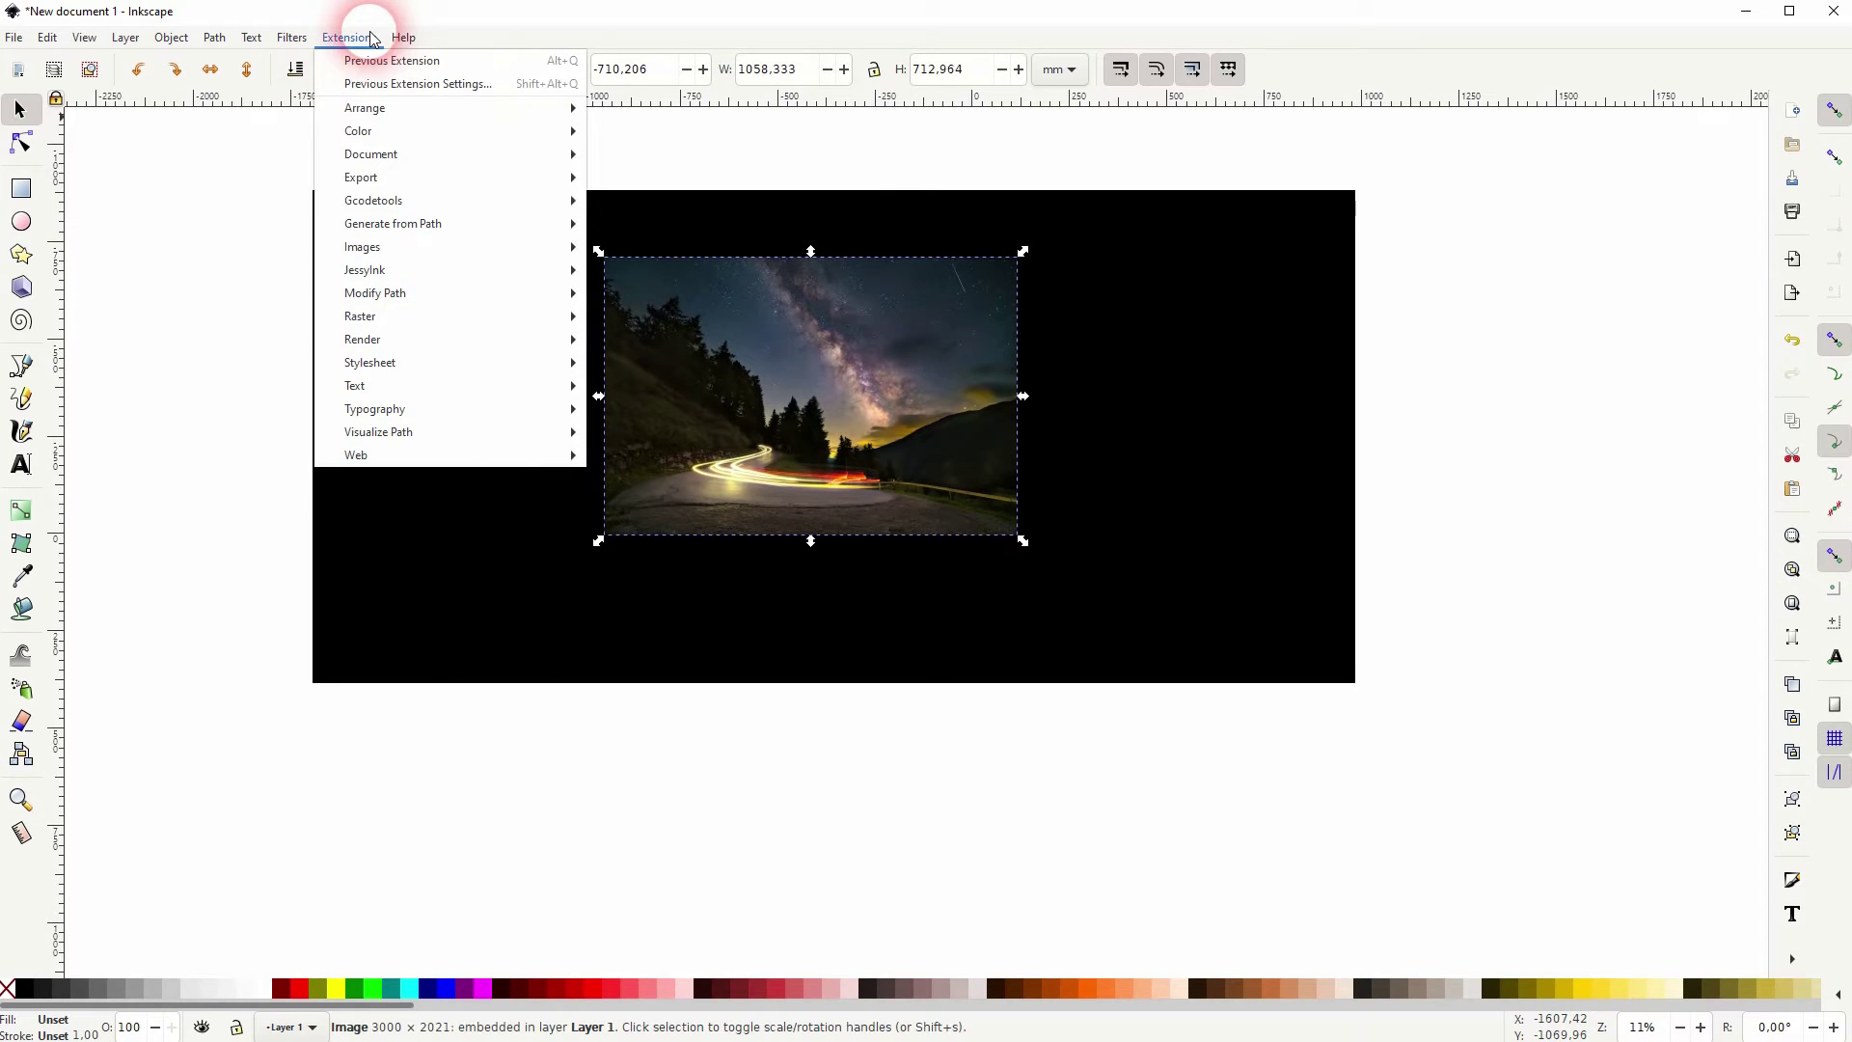
pyautogui.moveTo(506, 334)
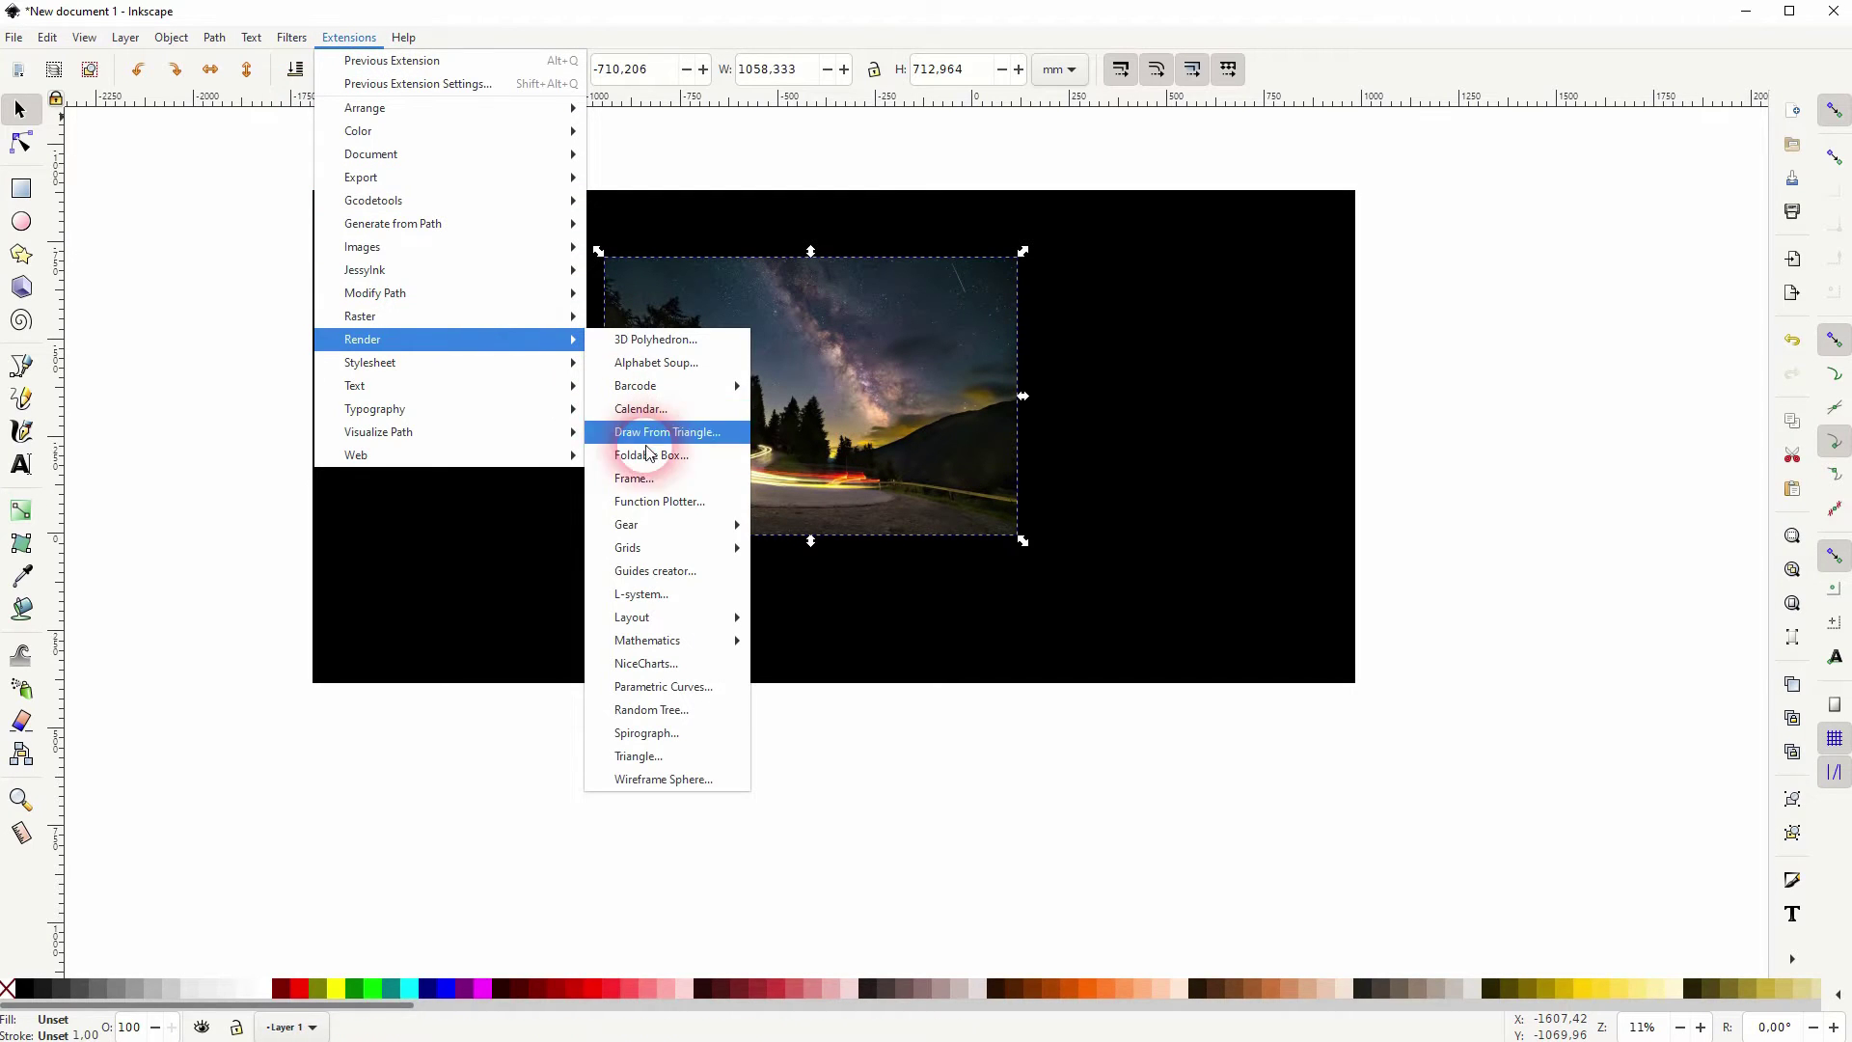
pyautogui.click(652, 493)
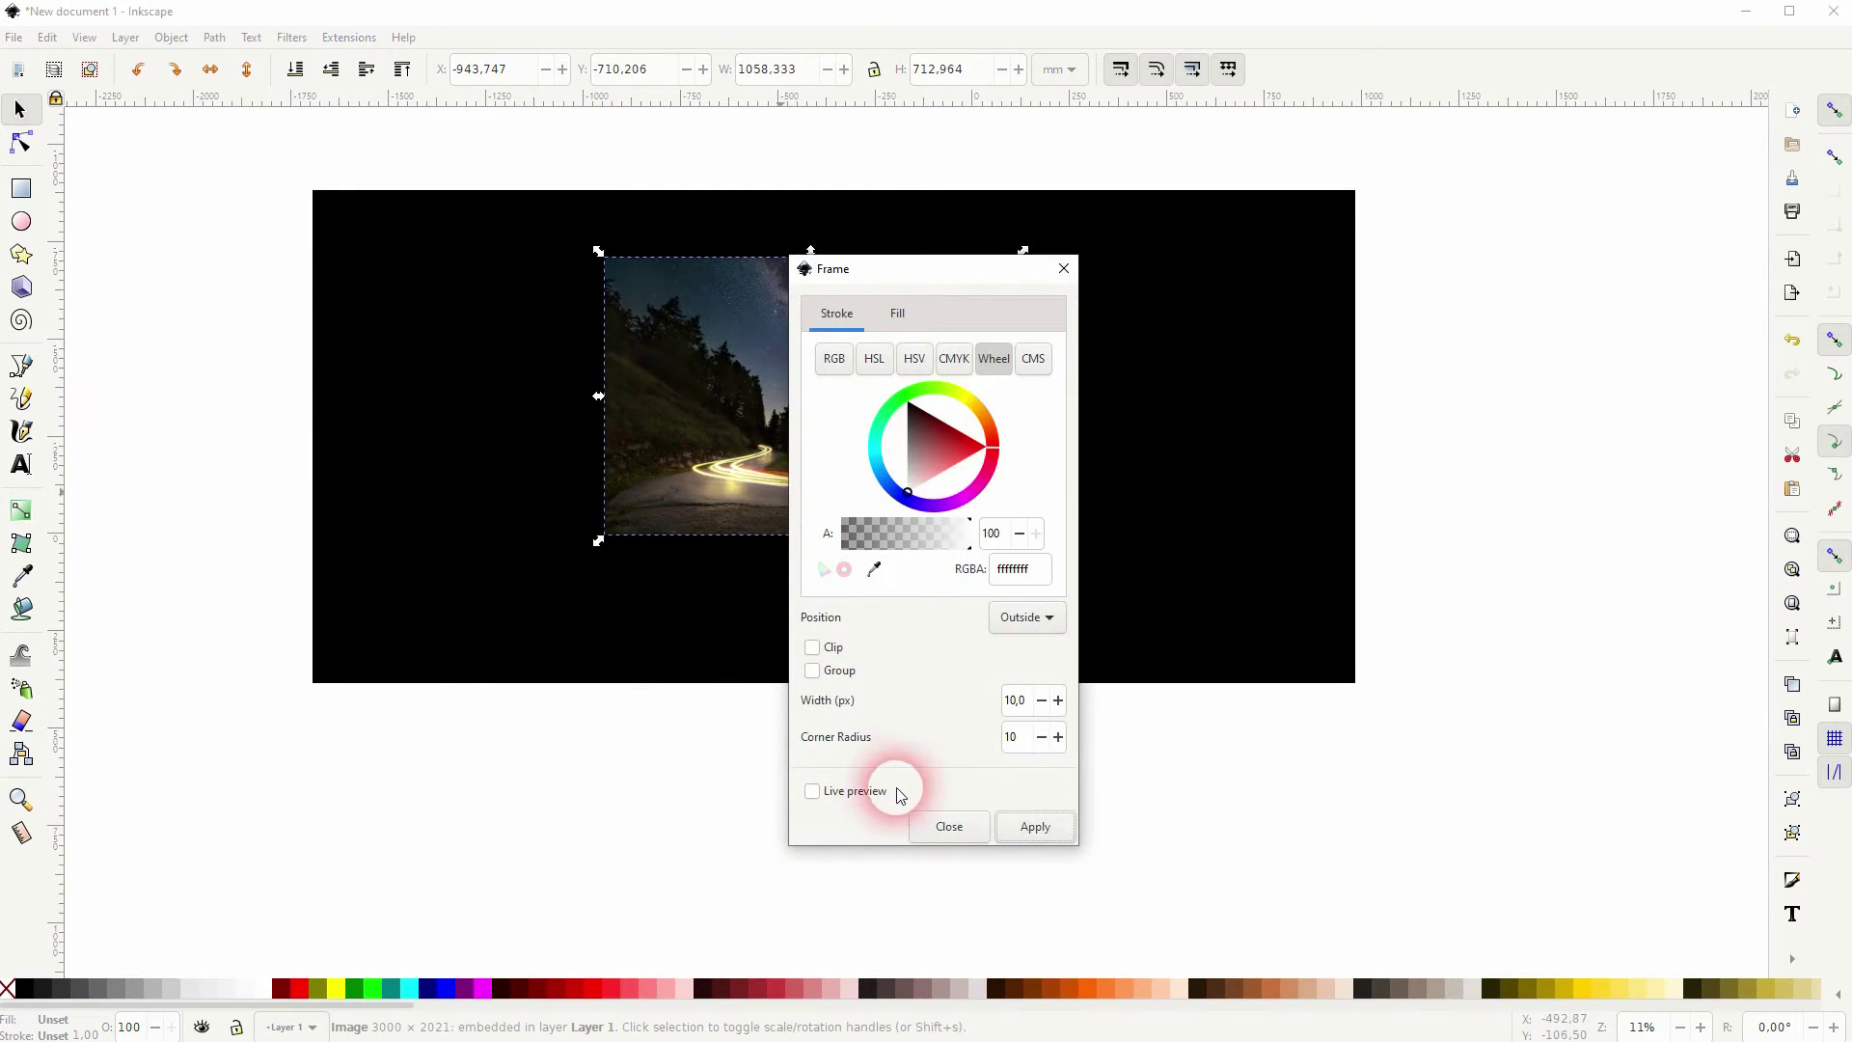
pyautogui.click(866, 791)
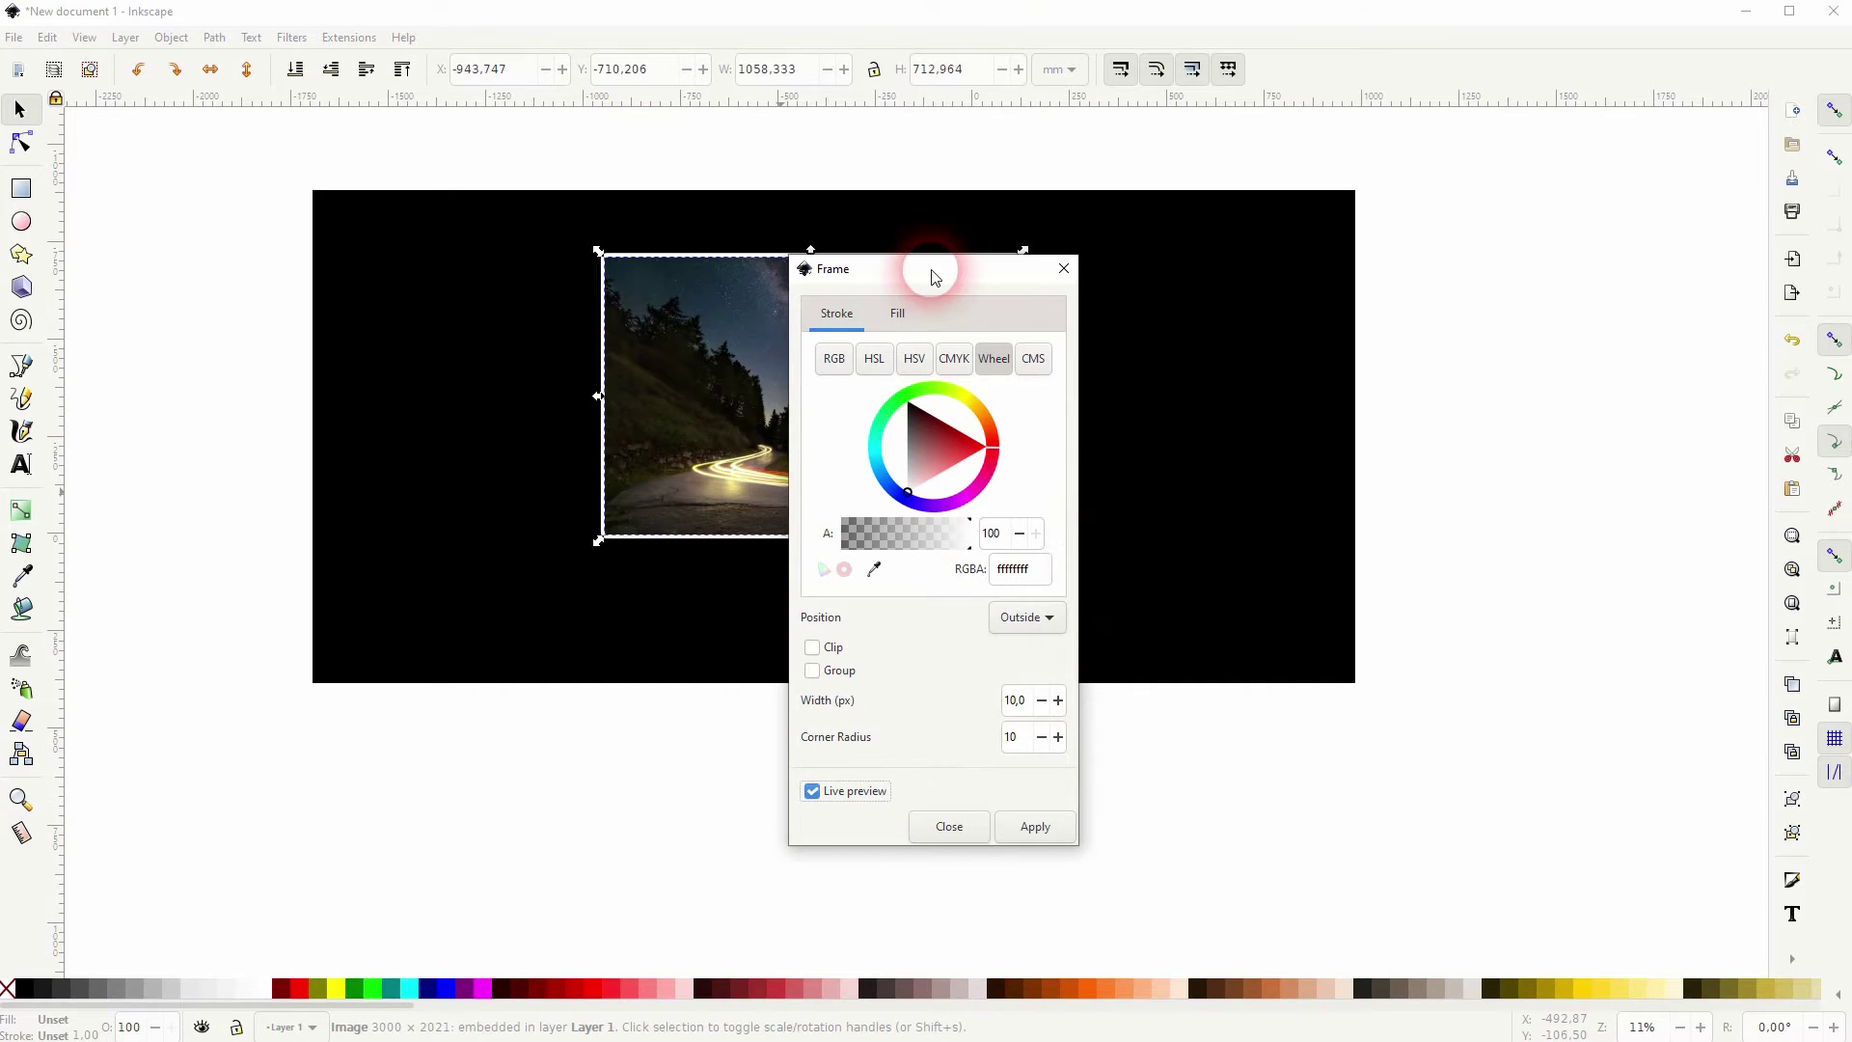
pyautogui.moveTo(935, 273); pyautogui.dragTo(1414, 311)
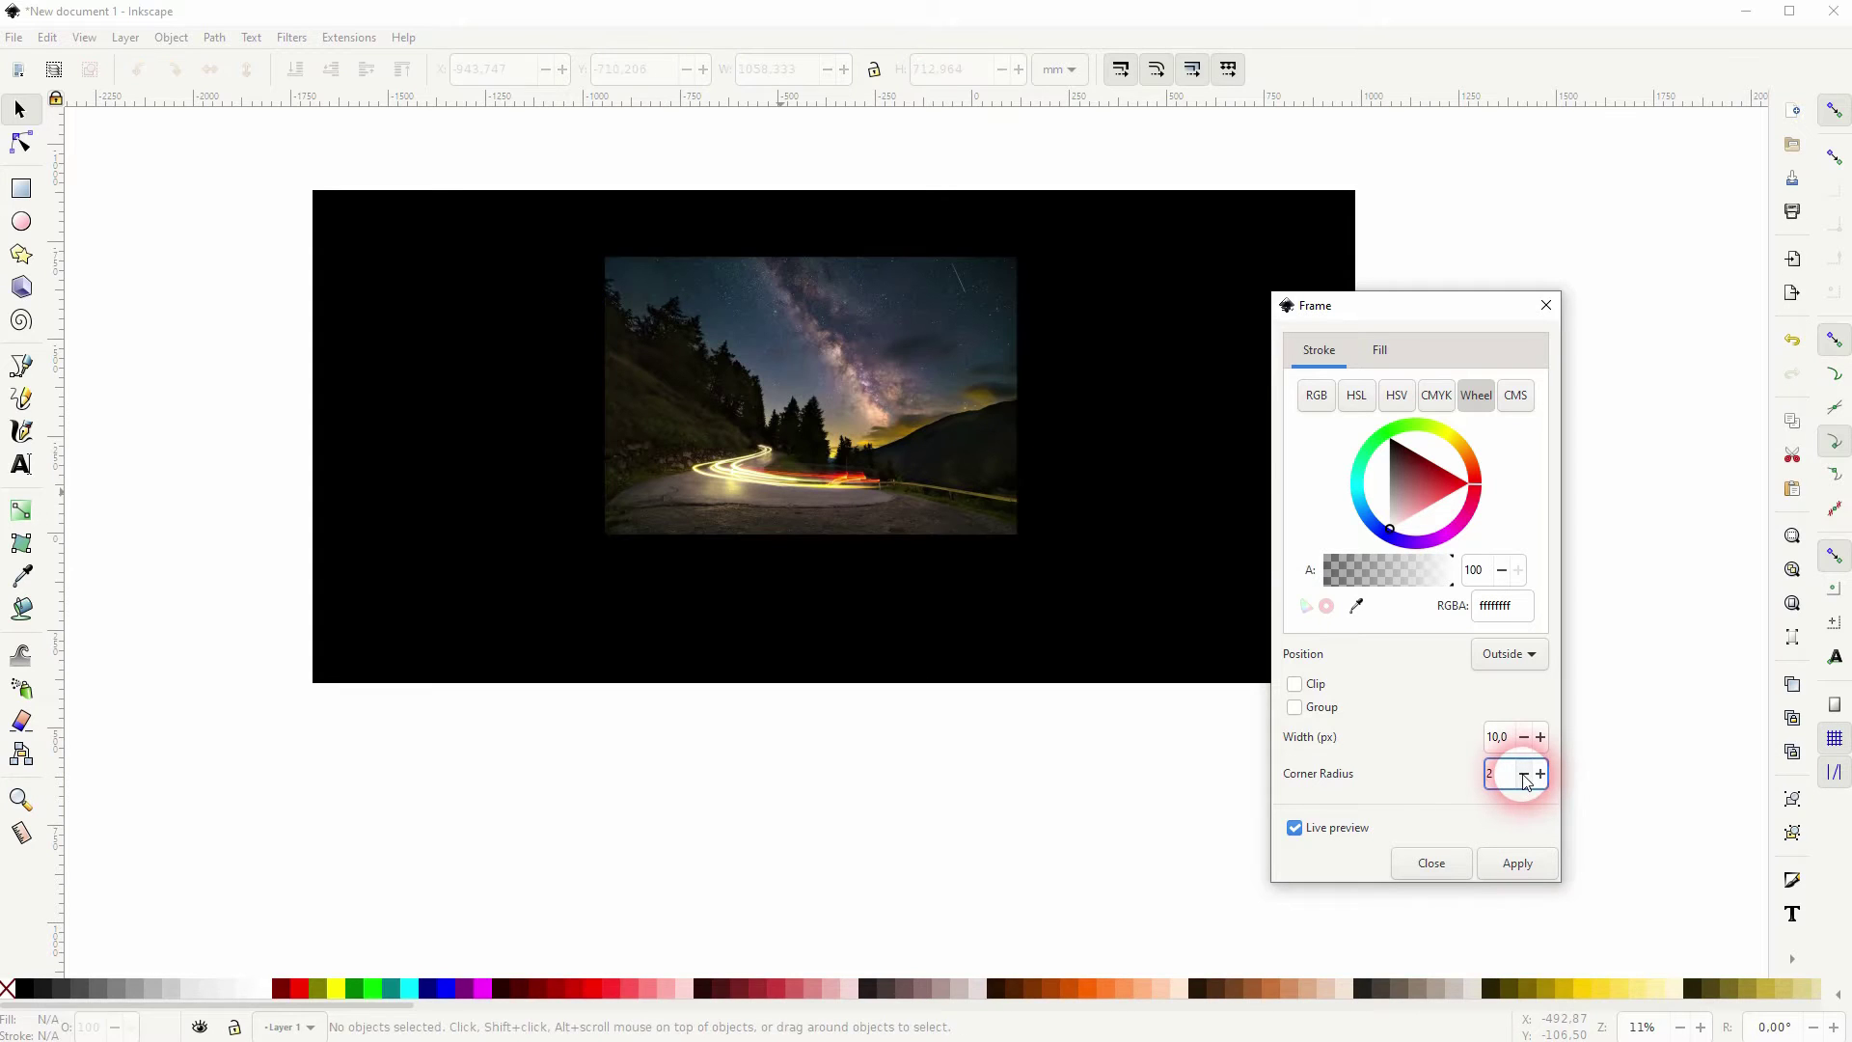
# - Apply a white frame 15 px wide with corner radius 2 around the photo
pyautogui.click(1540, 737)
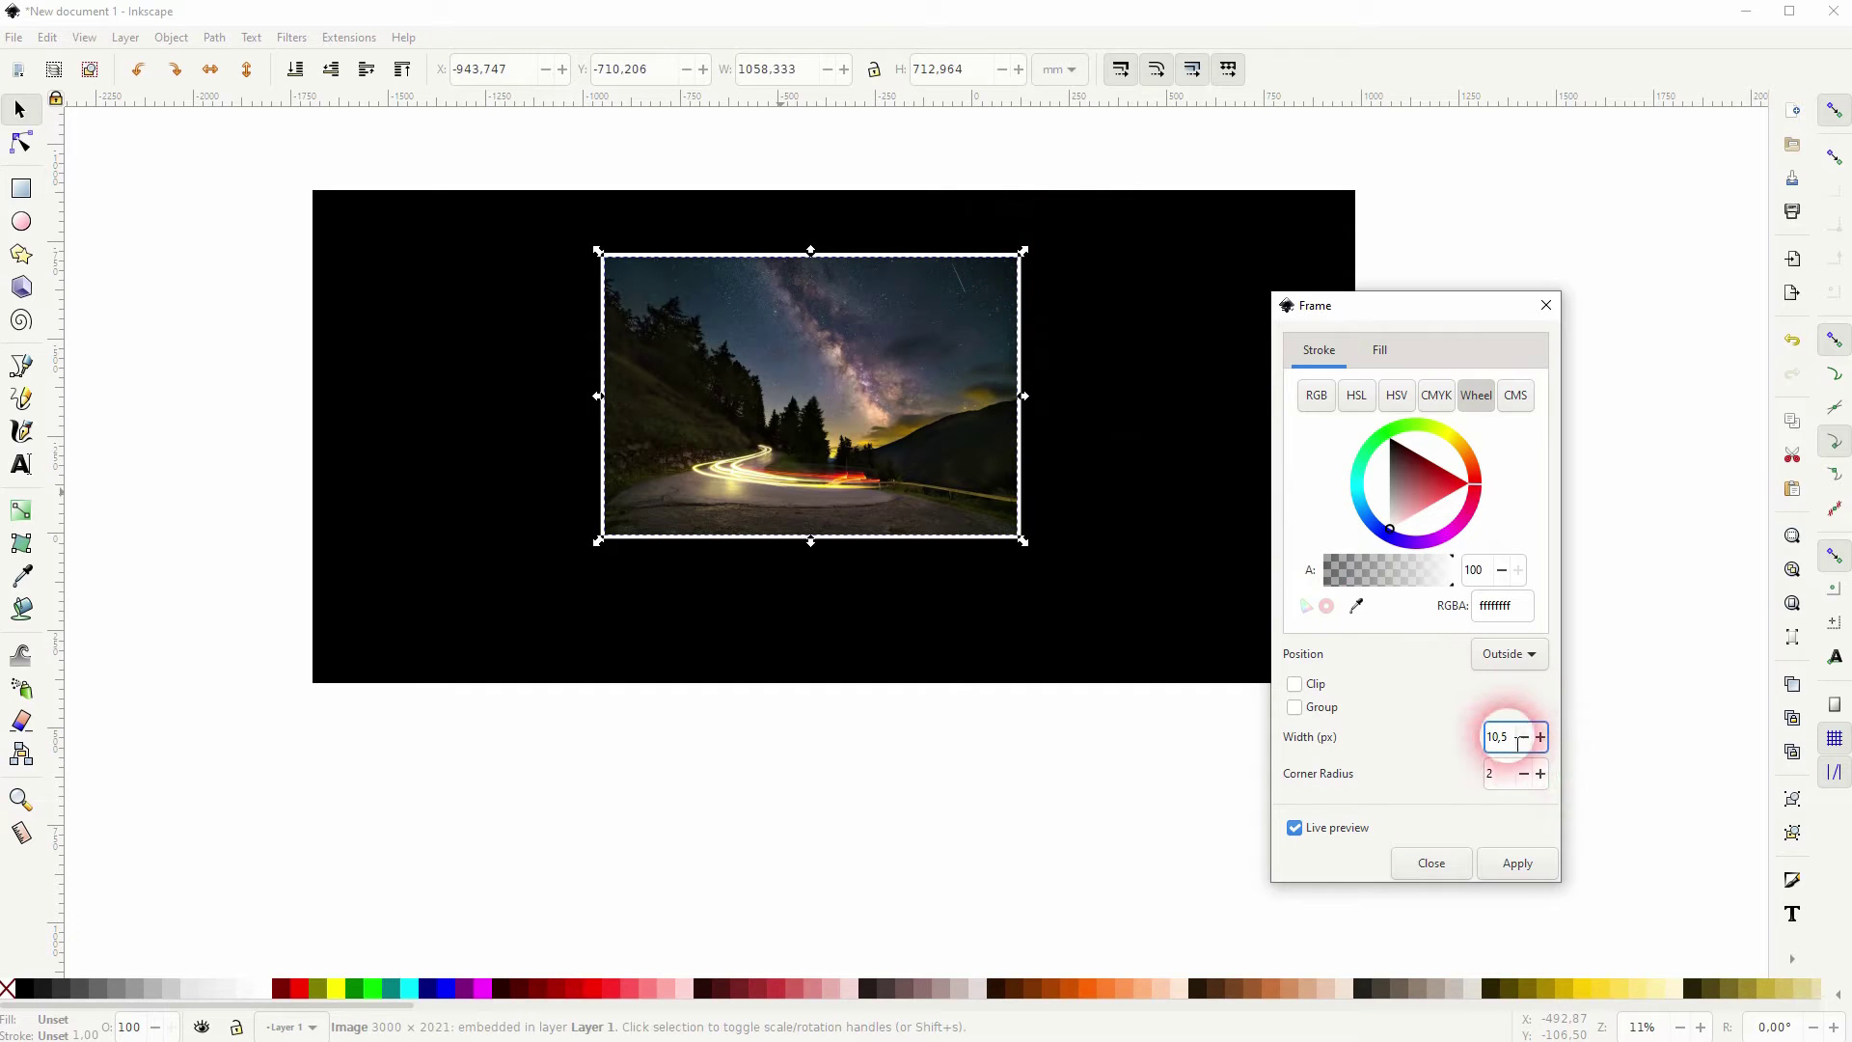
pyautogui.moveTo(1510, 737); pyautogui.dragTo(1461, 751)
pyautogui.write('15,')
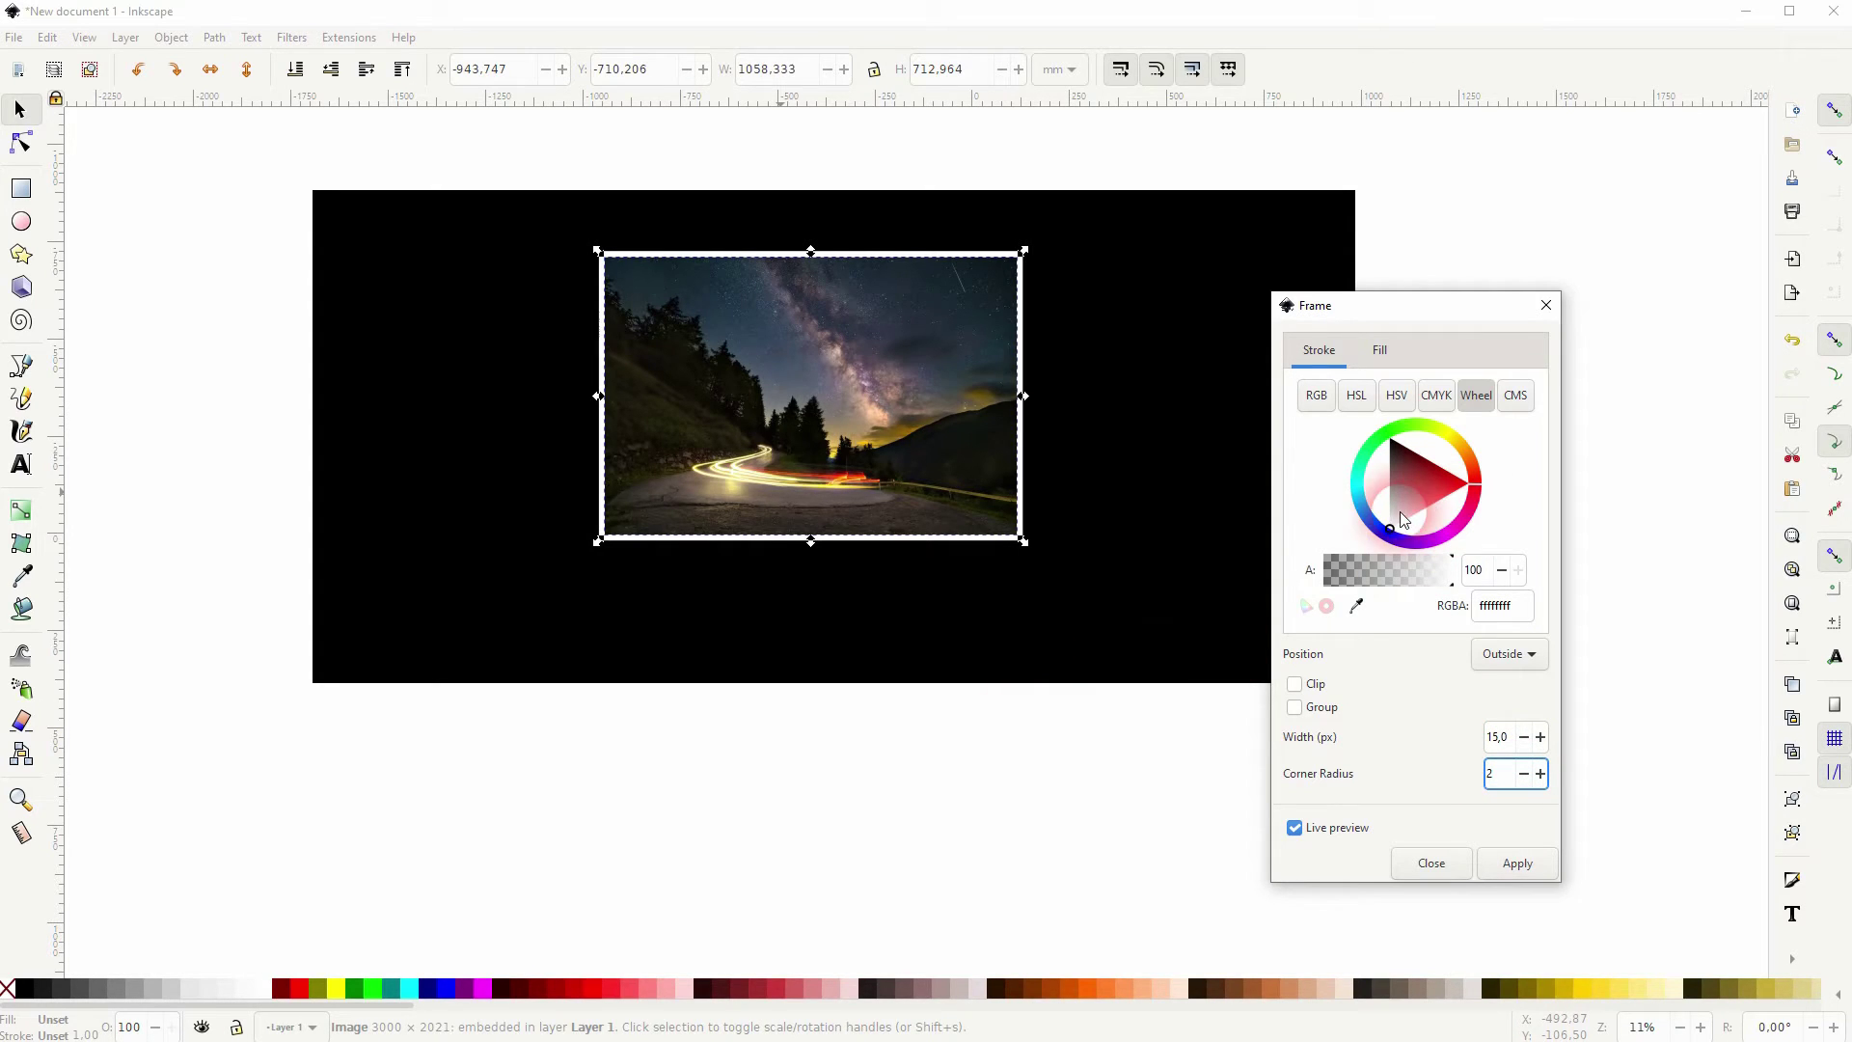
pyautogui.moveTo(1402, 519); pyautogui.dragTo(1549, 469)
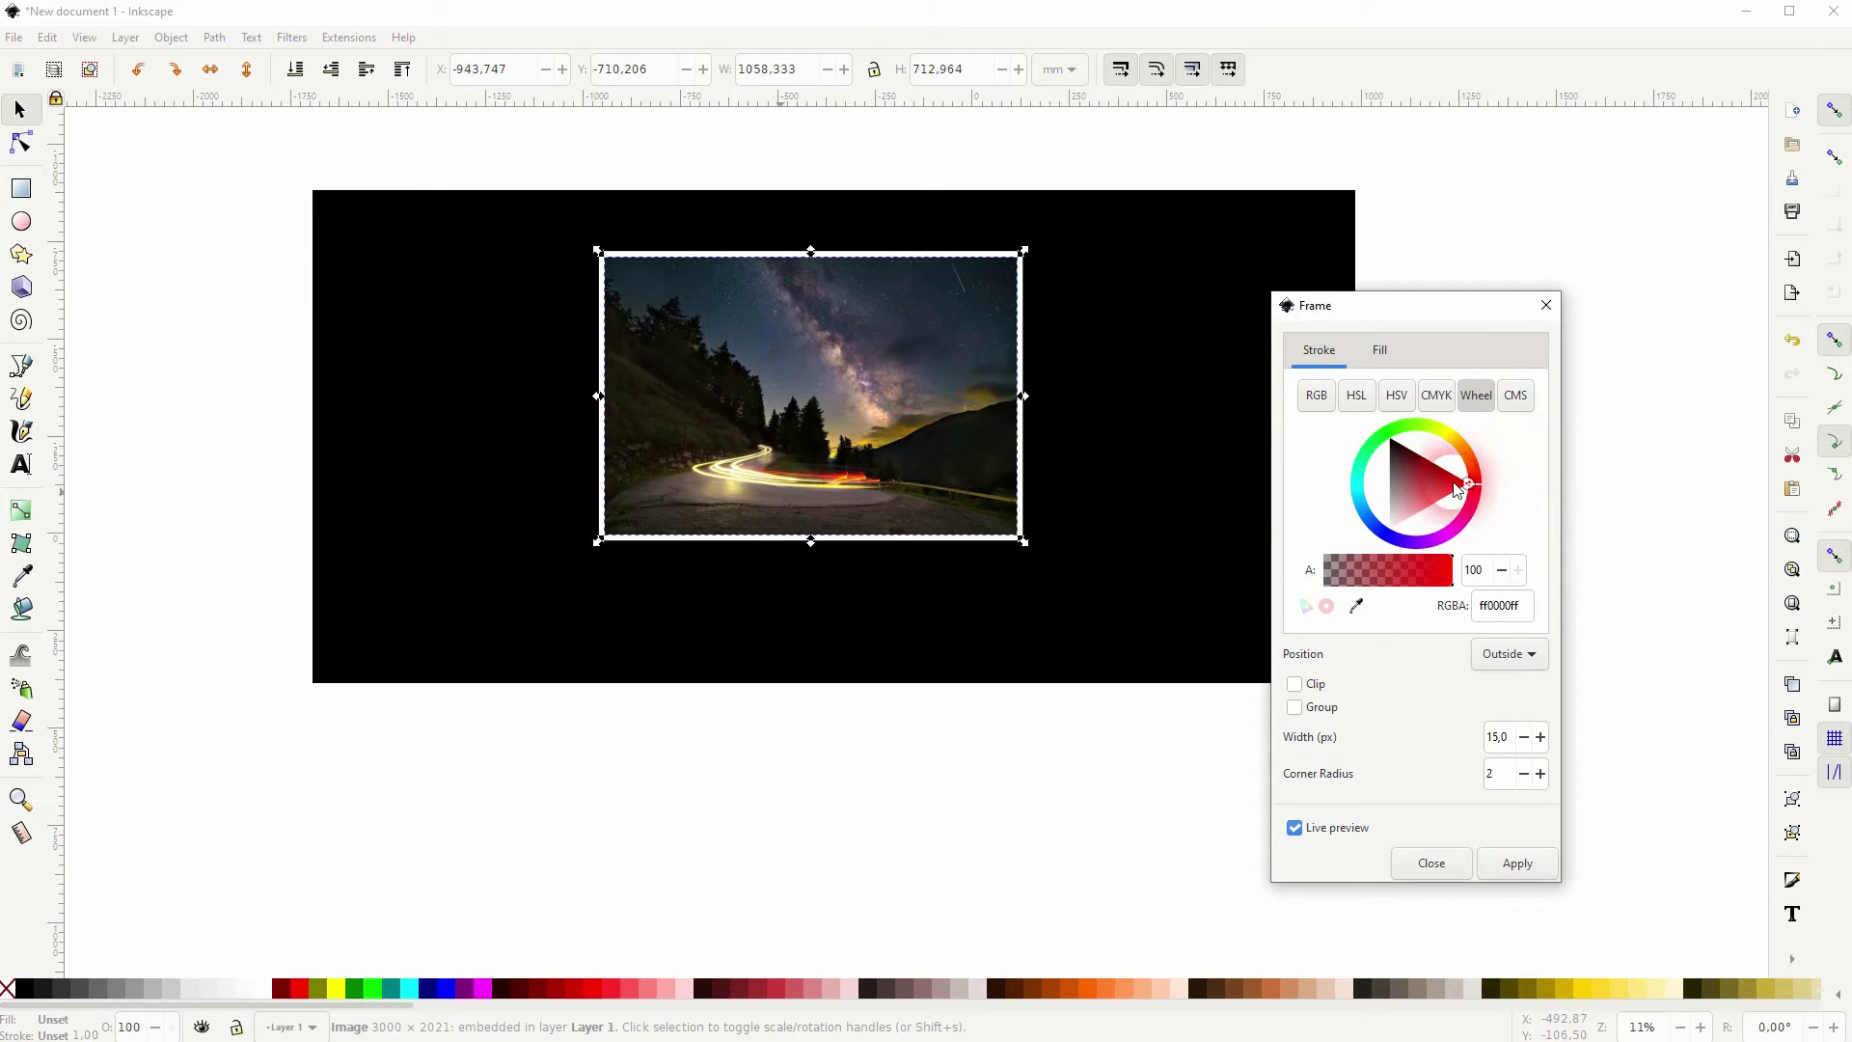
pyautogui.click(1534, 864)
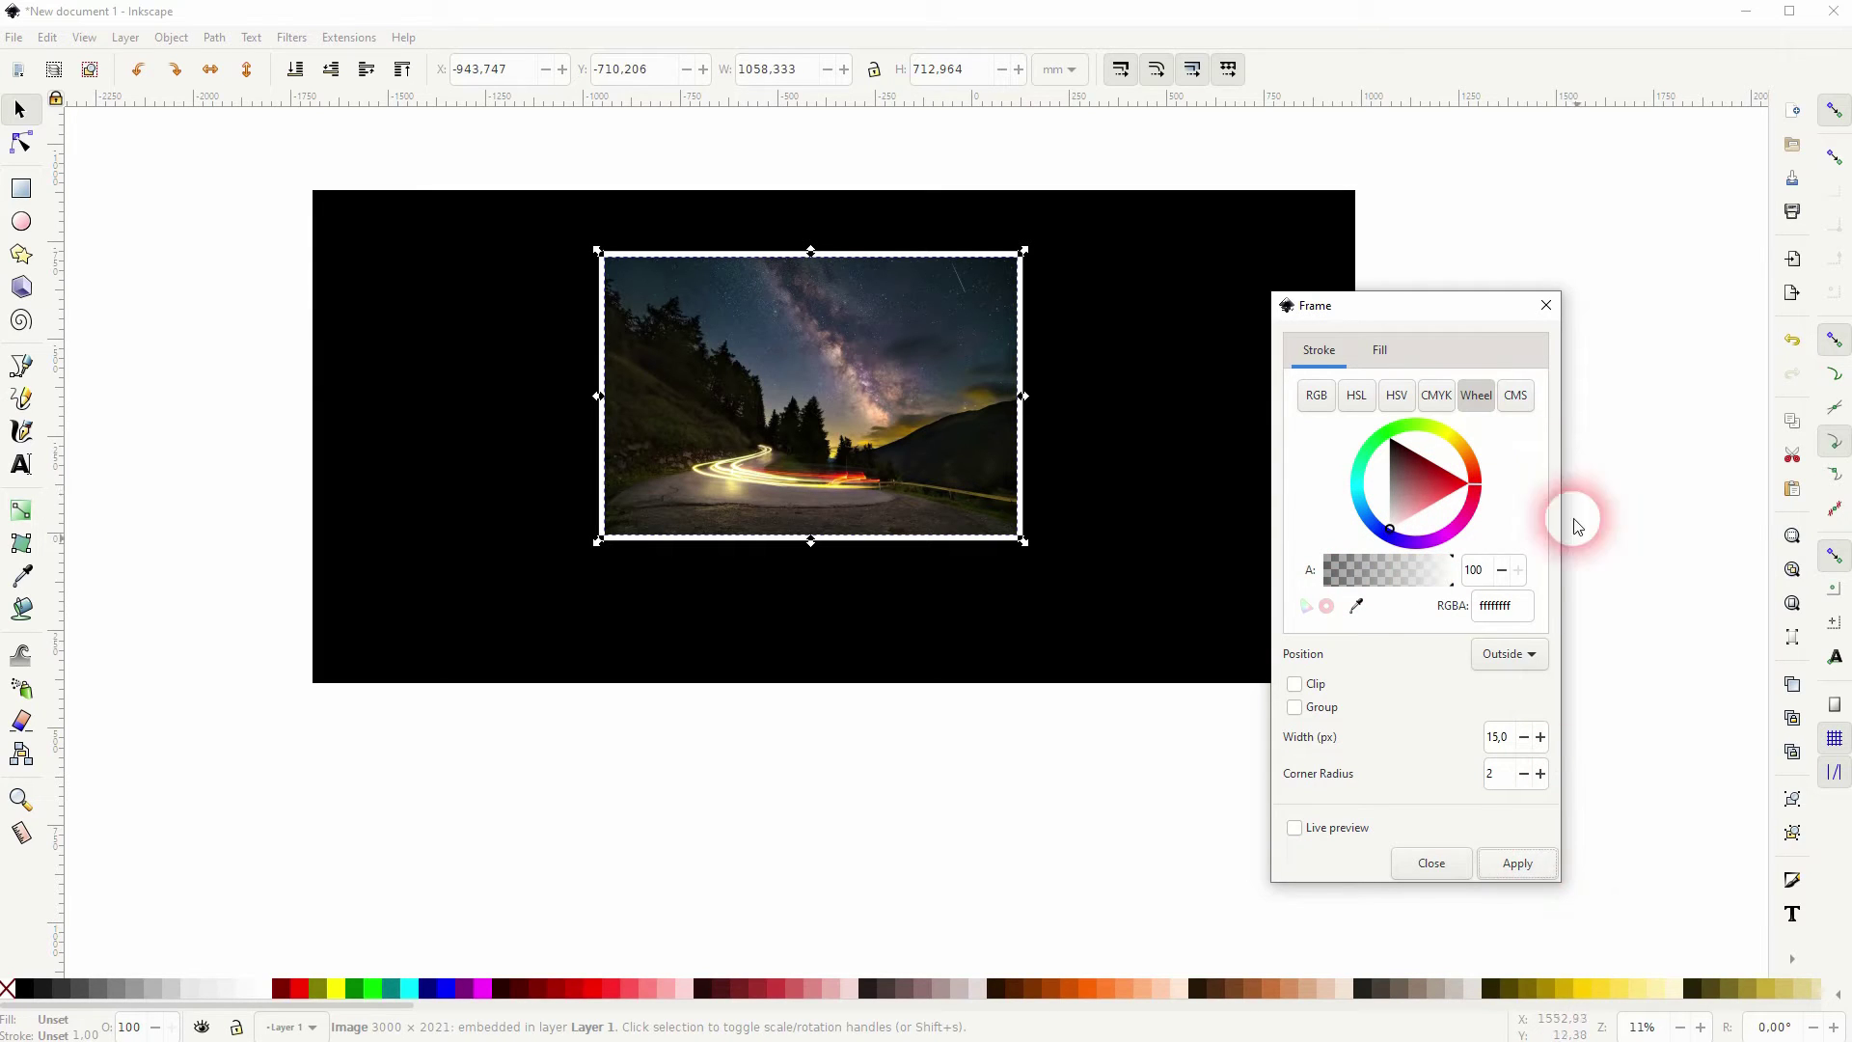
pyautogui.click(1542, 307)
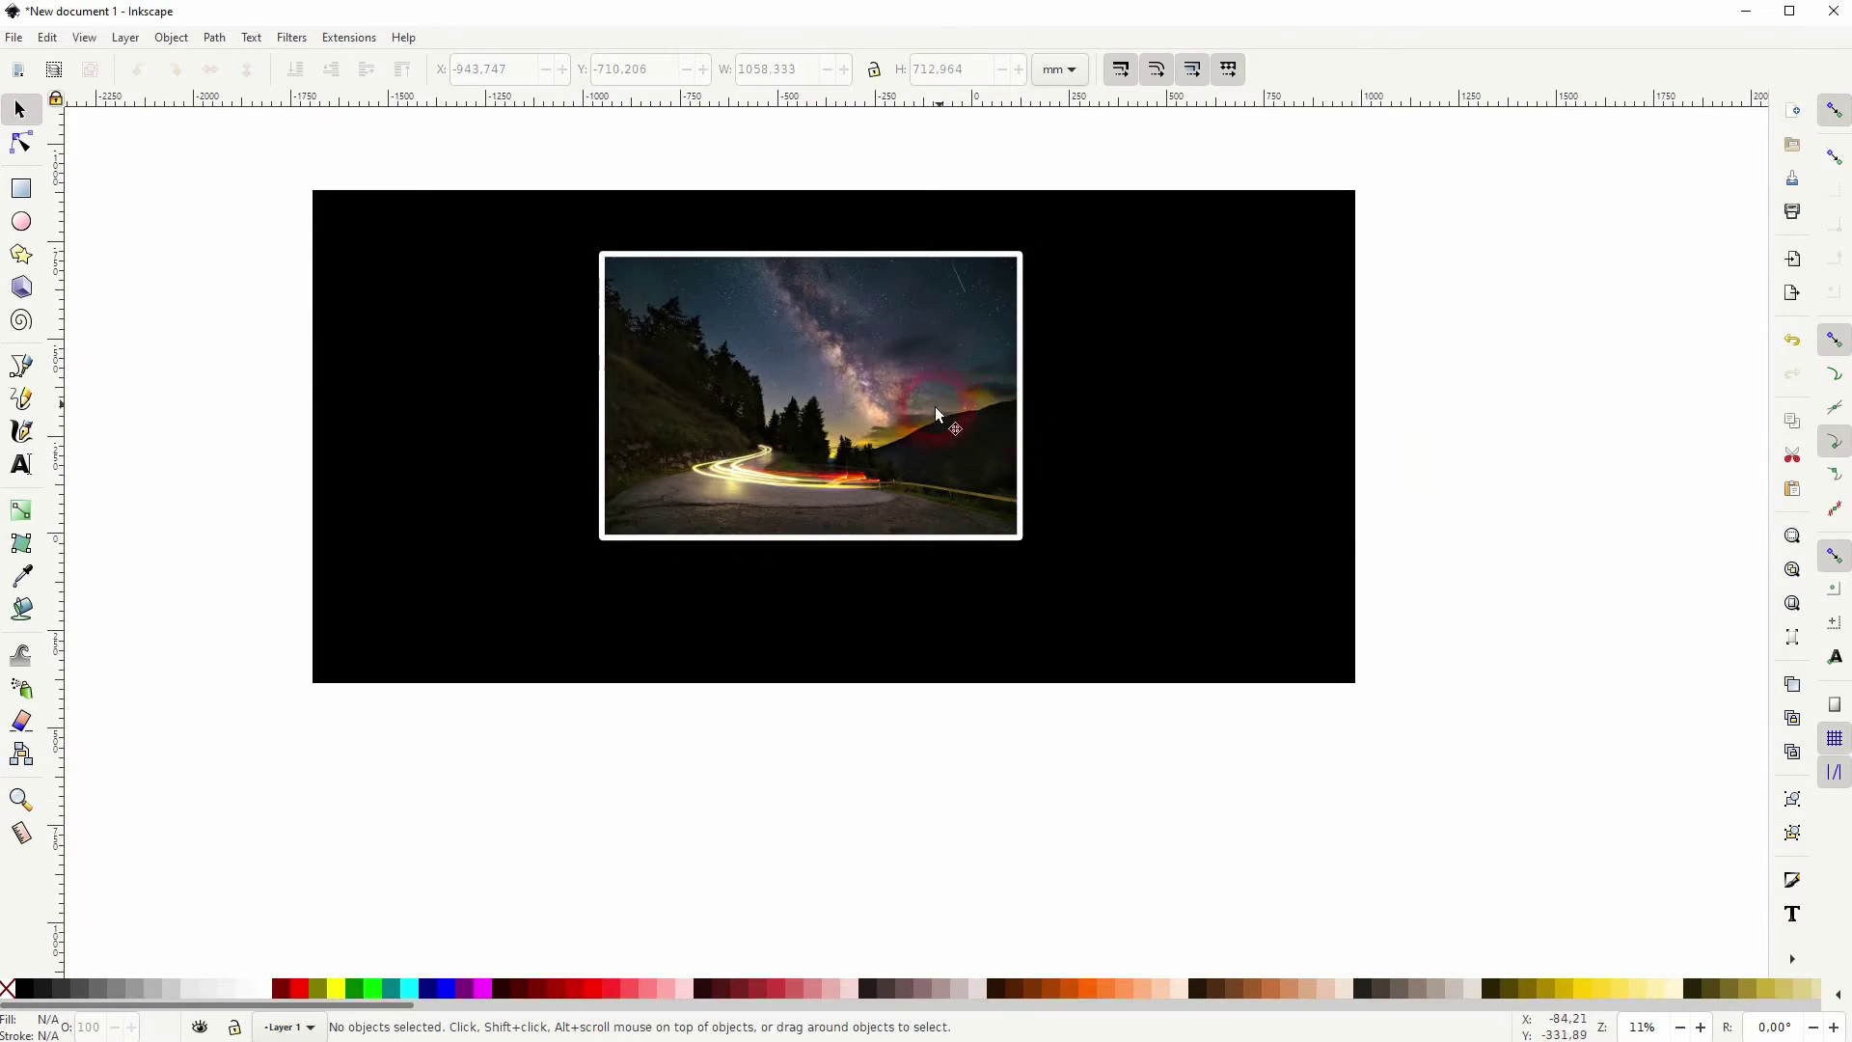
# - Undo the accidental photo move, then group the photo and white frame with Ctrl+G
pyautogui.moveTo(806, 408); pyautogui.dragTo(998, 515)
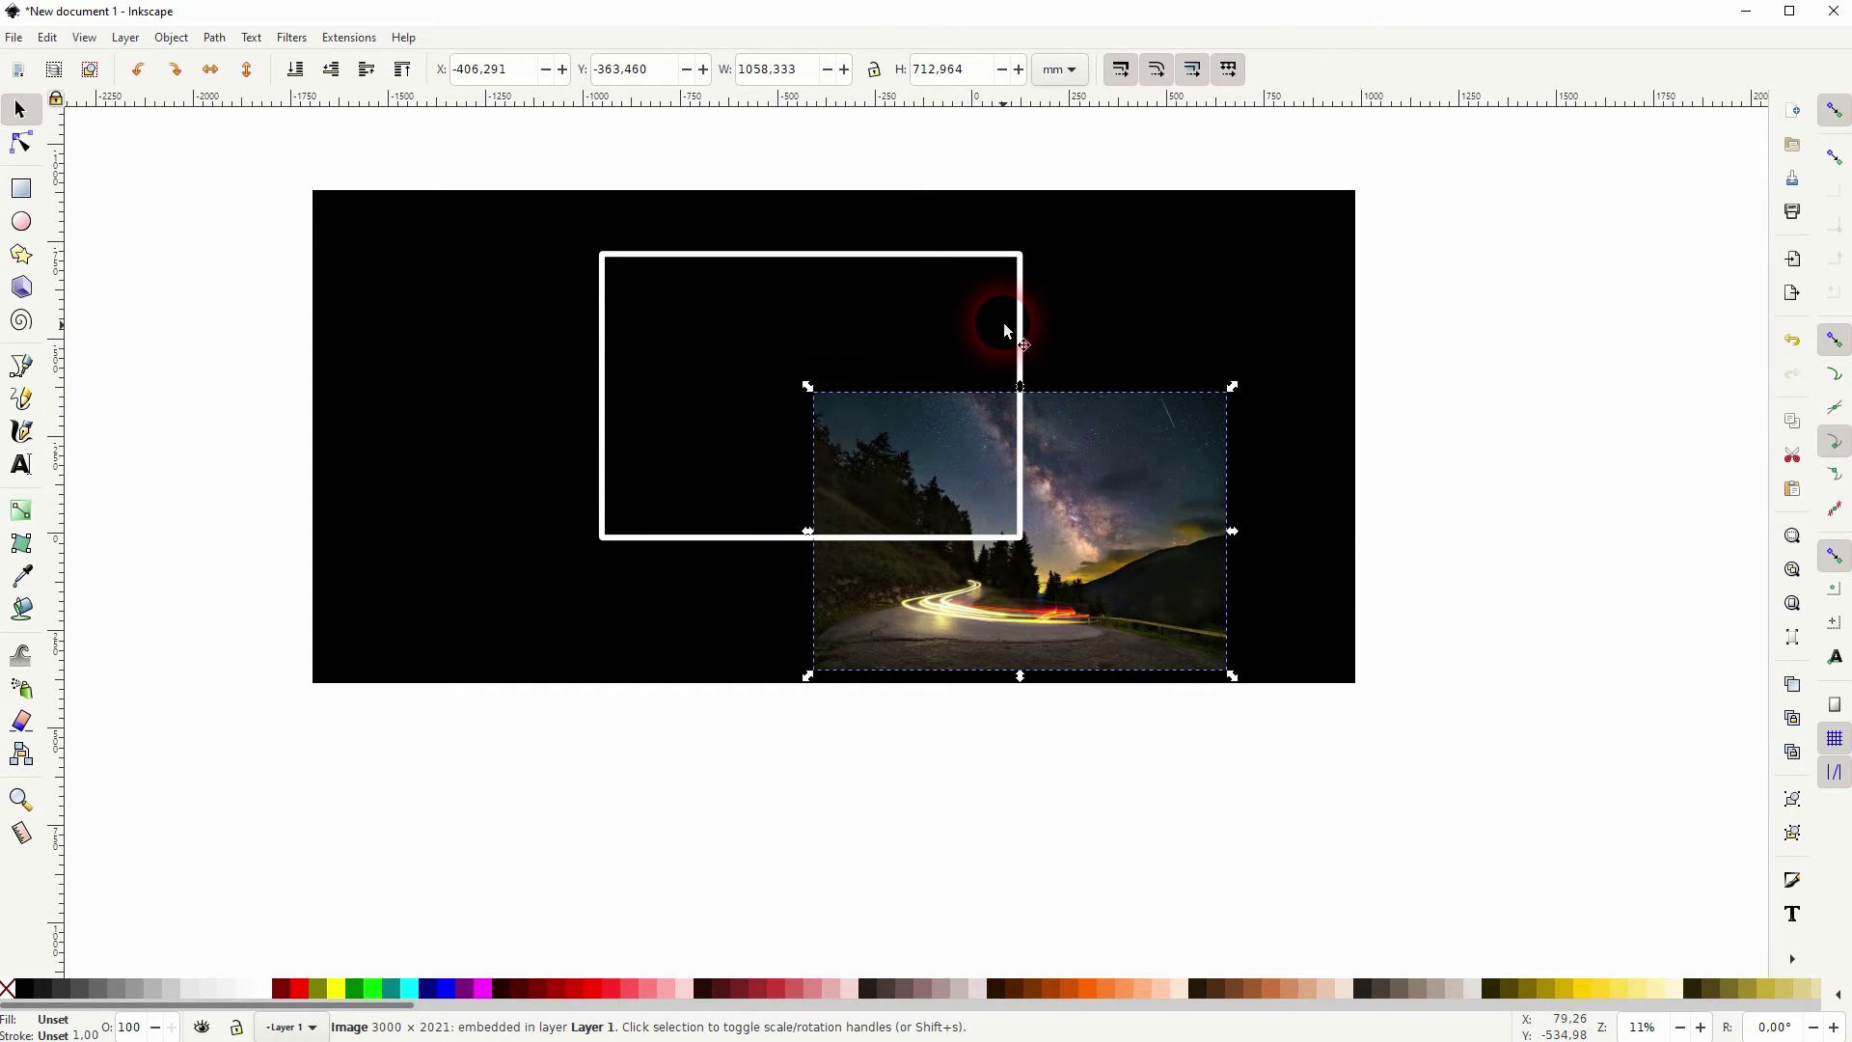
pyautogui.hotkey('ctrl', 'z')
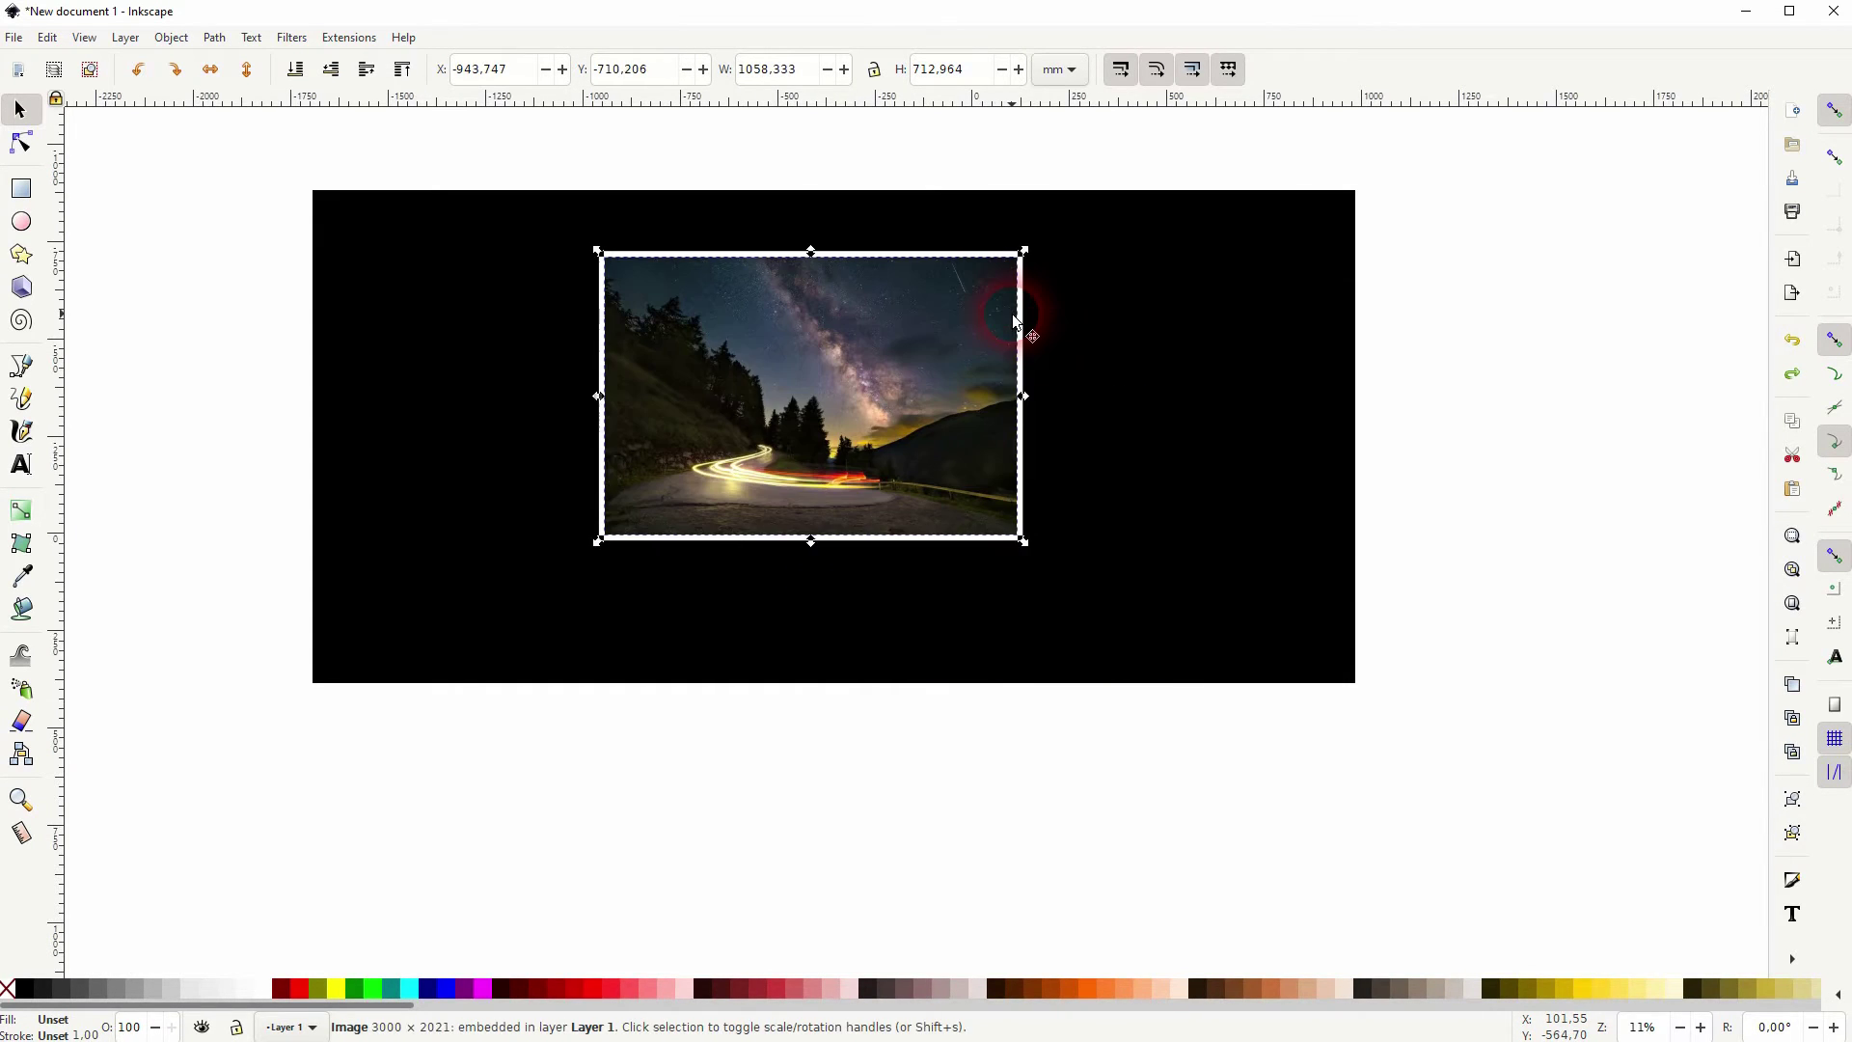
pyautogui.moveTo(506, 743); pyautogui.dragTo(1201, 152)
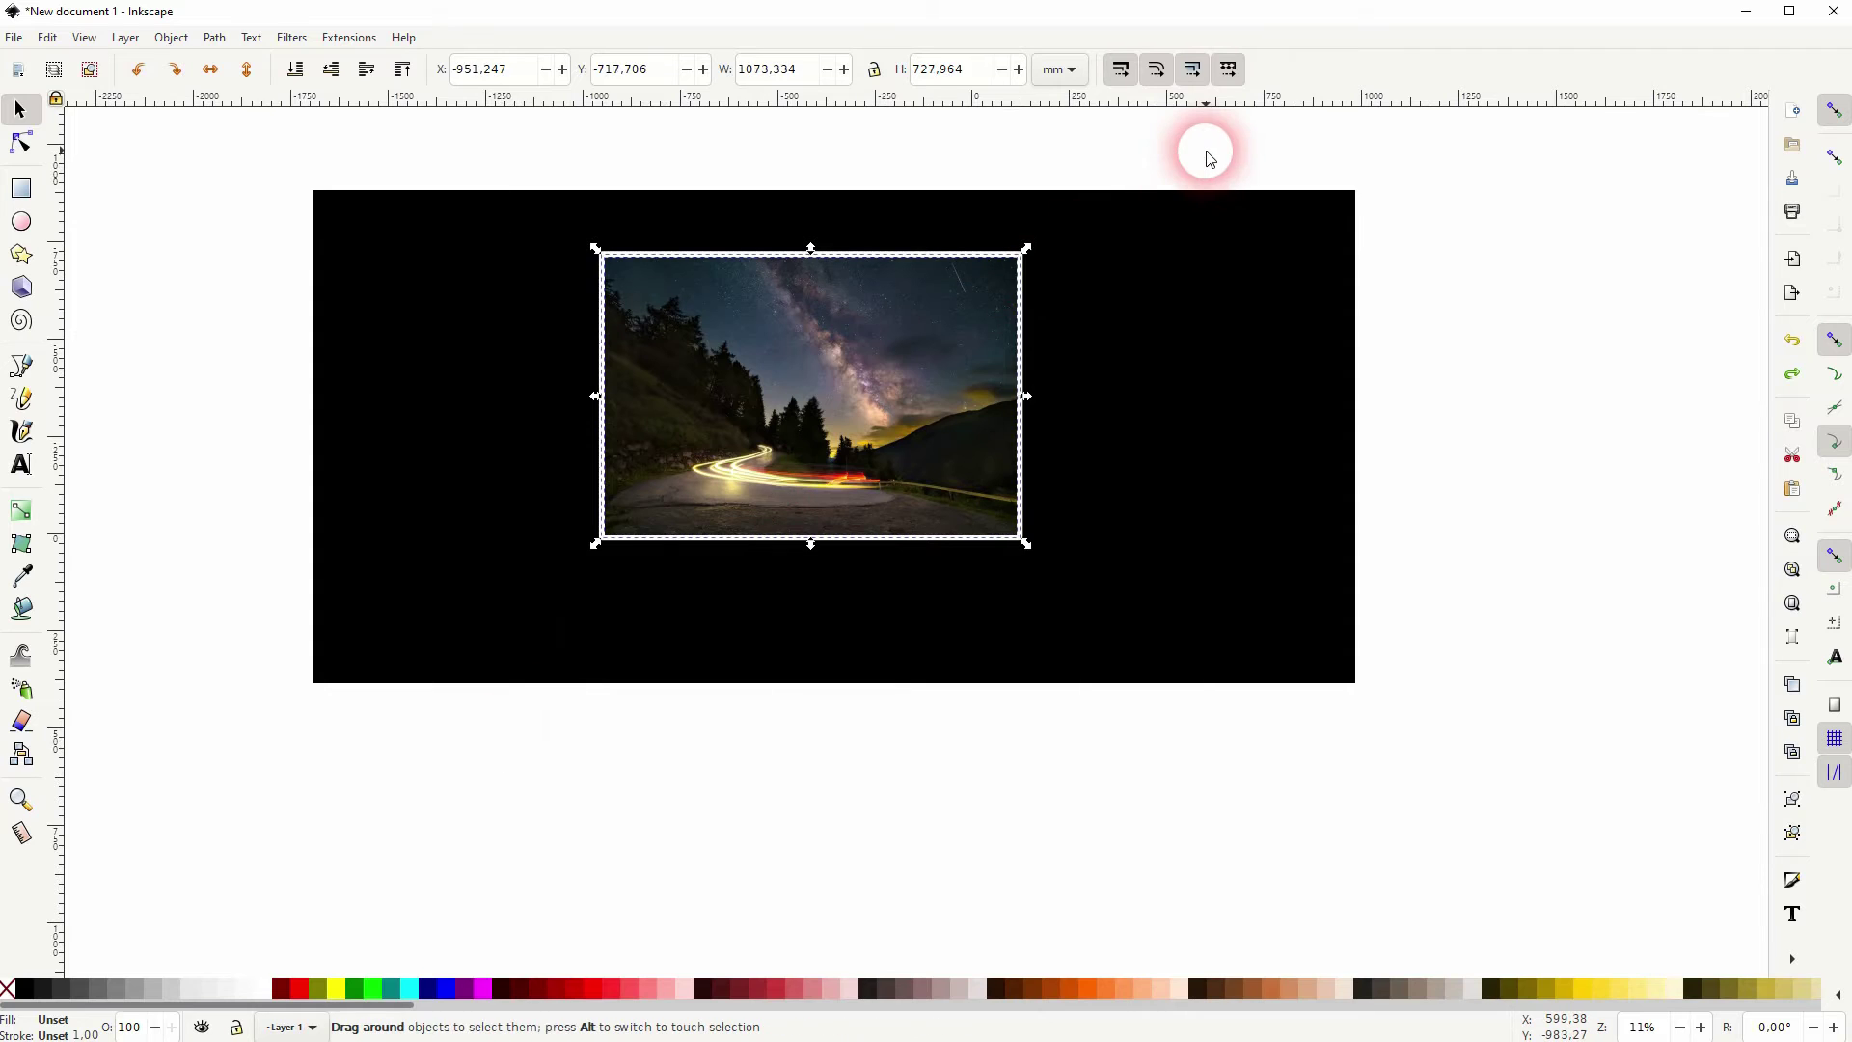
pyautogui.hotkey('ctrl', 'g')
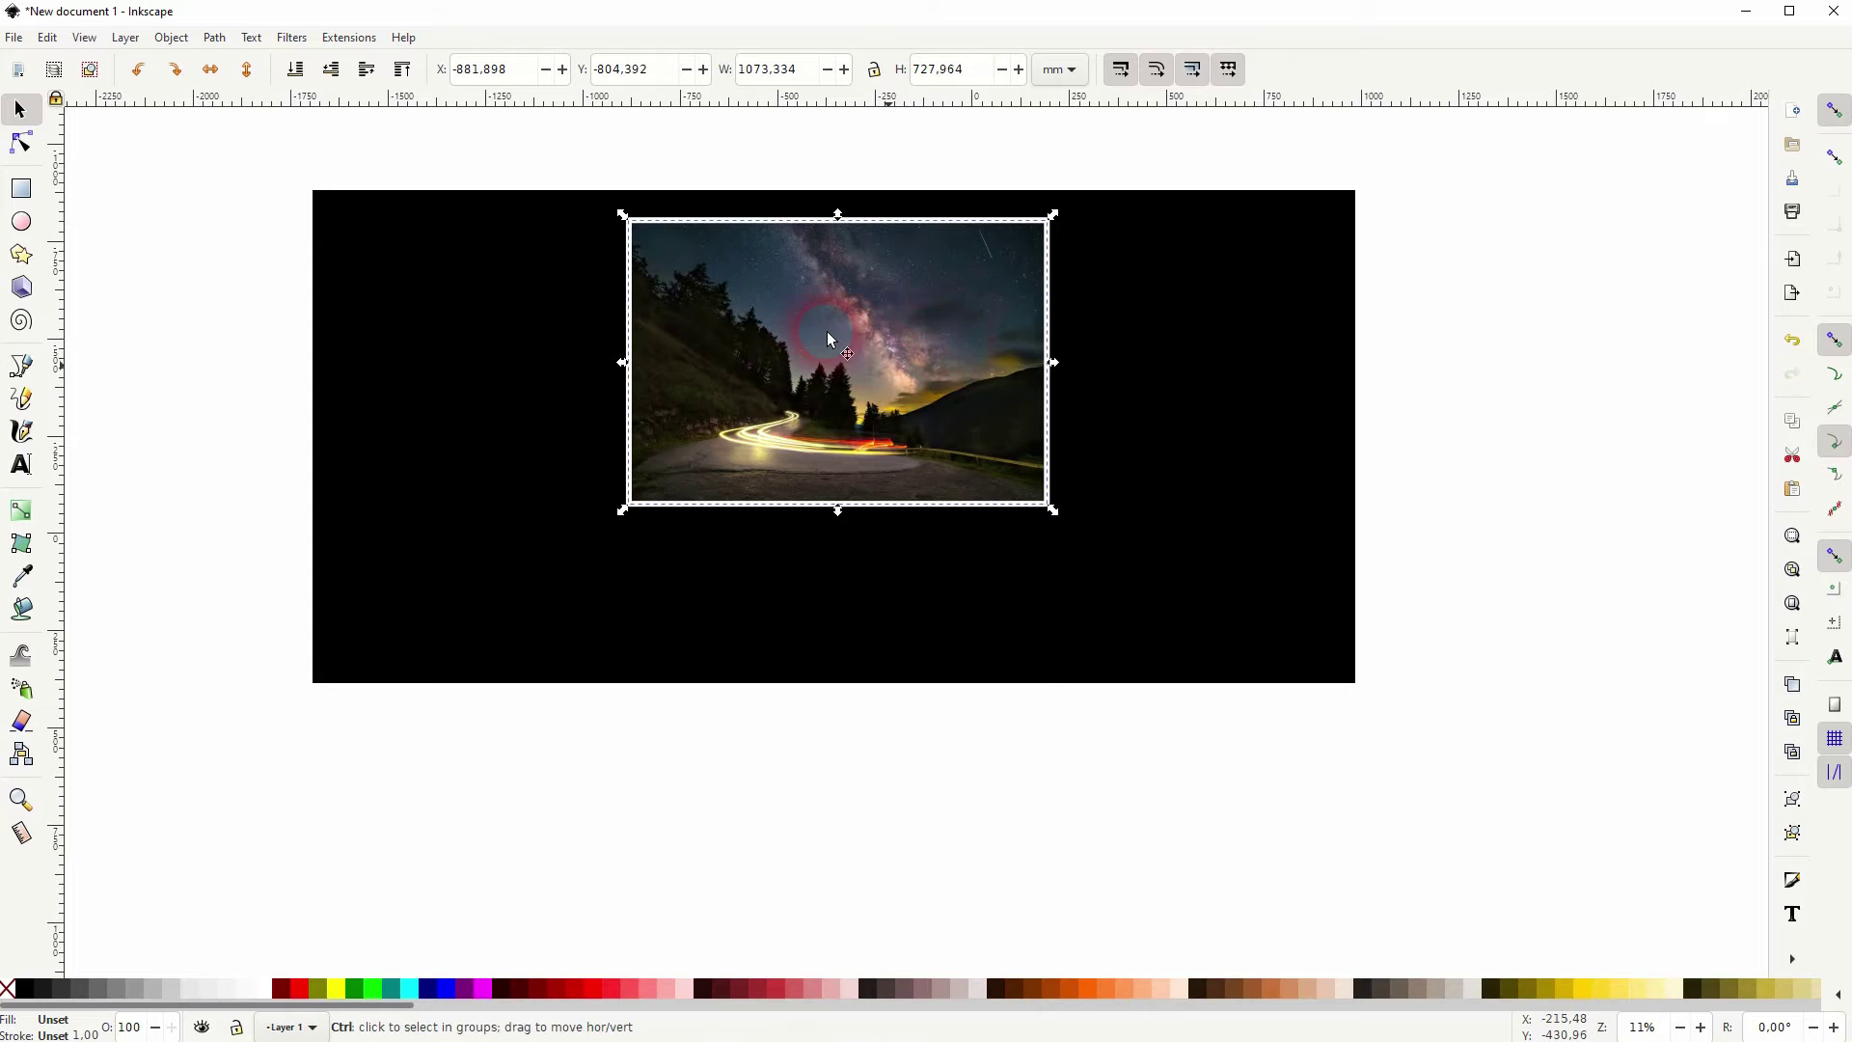
# - Place a copy of the framed photo below and stretch the black background to fit both
pyautogui.moveTo(825, 332); pyautogui.dragTo(838, 648)
pyautogui.click(1287, 540)
pyautogui.moveTo(1361, 688); pyautogui.dragTo(1447, 887)
pyautogui.click(1590, 625)
# - Flip the lower framed copy vertically so it mirrors the original
pyautogui.click(865, 726)
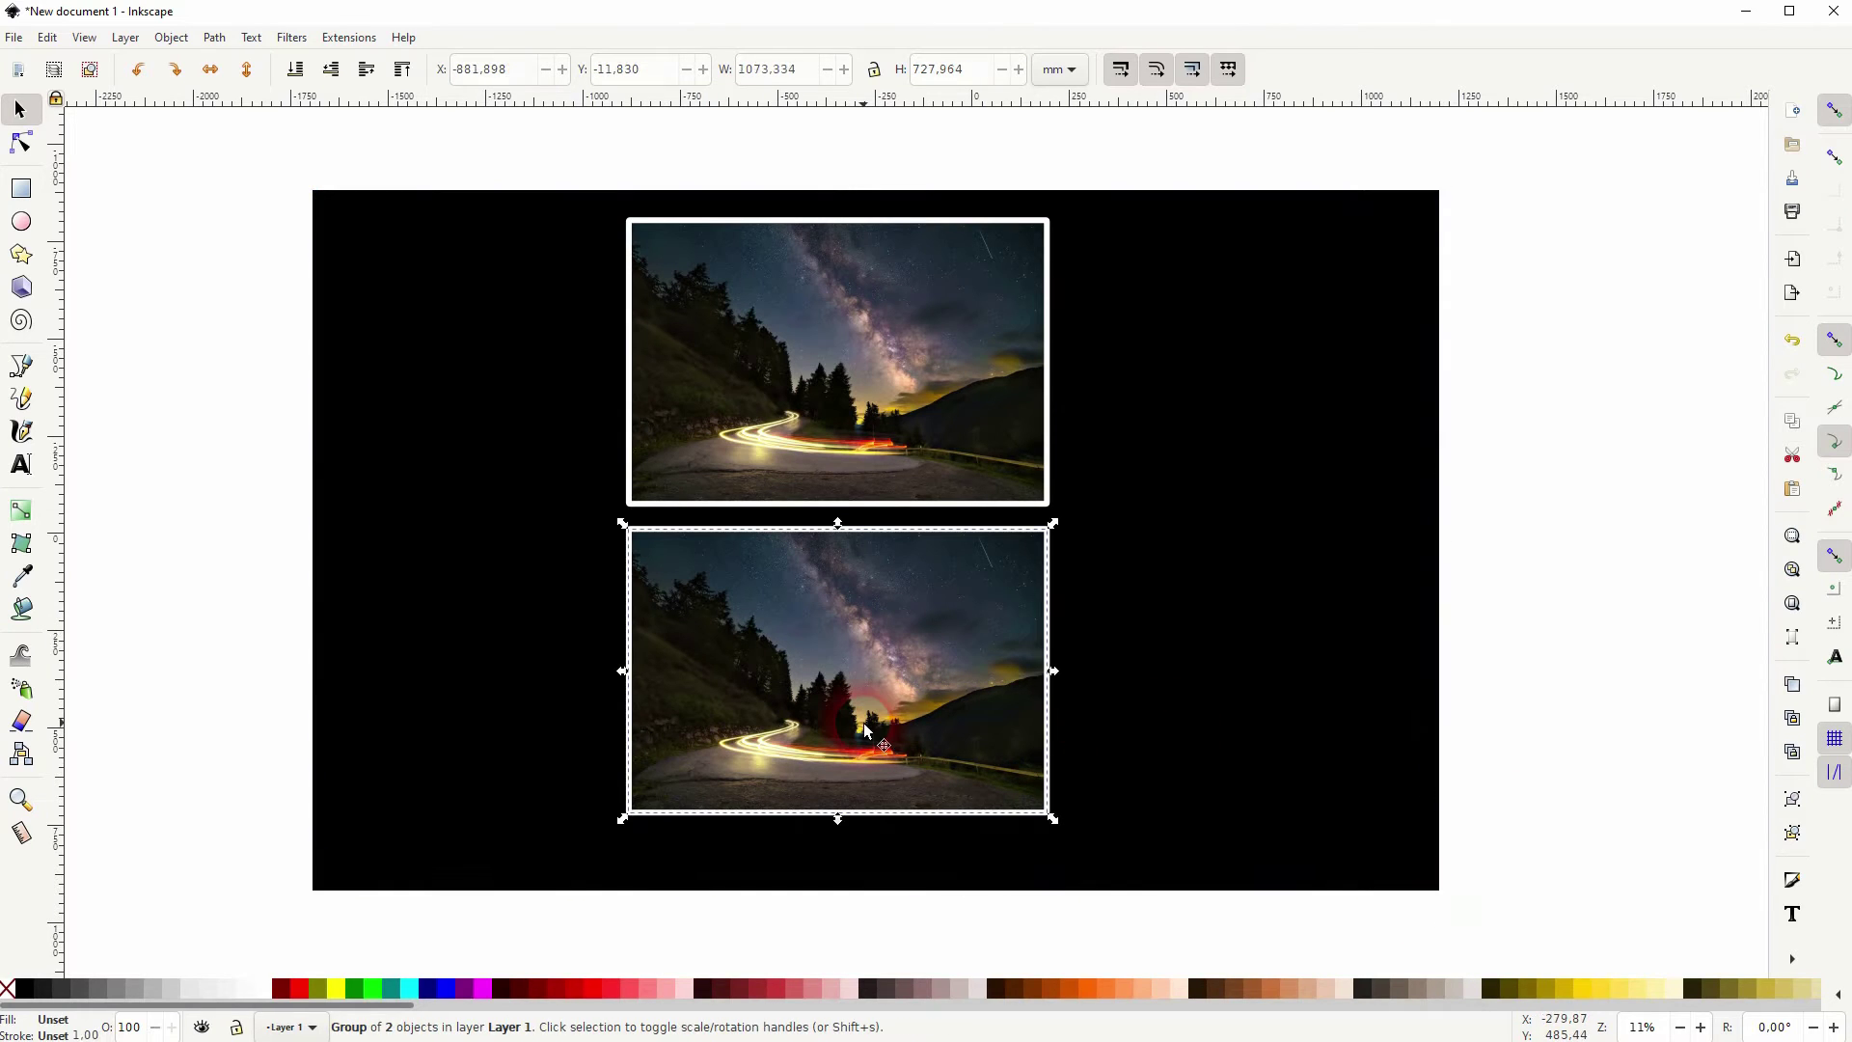
pyautogui.moveTo(905, 632)
pyautogui.mouseDown()
pyautogui.moveTo(1070, 641)
pyautogui.moveTo(904, 656)
pyautogui.mouseUp()
pyautogui.hotkey('ctrl', 'z')
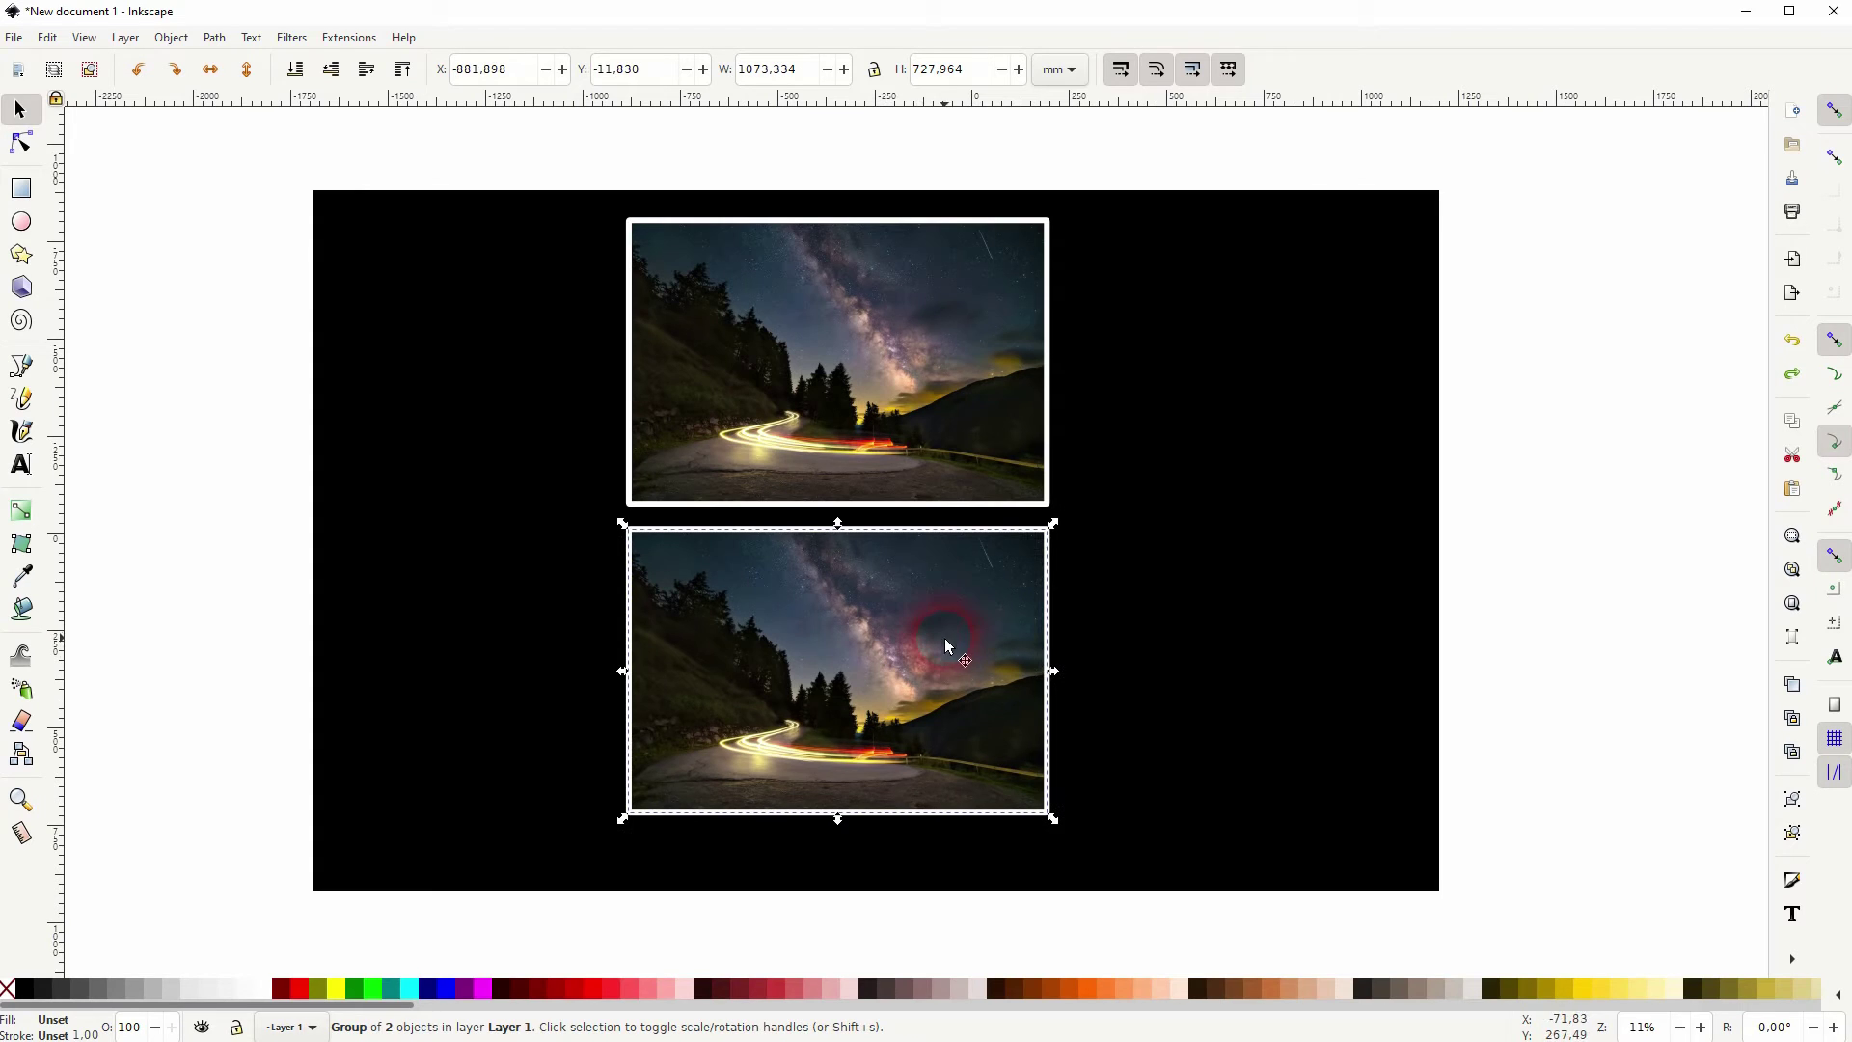
pyautogui.click(248, 70)
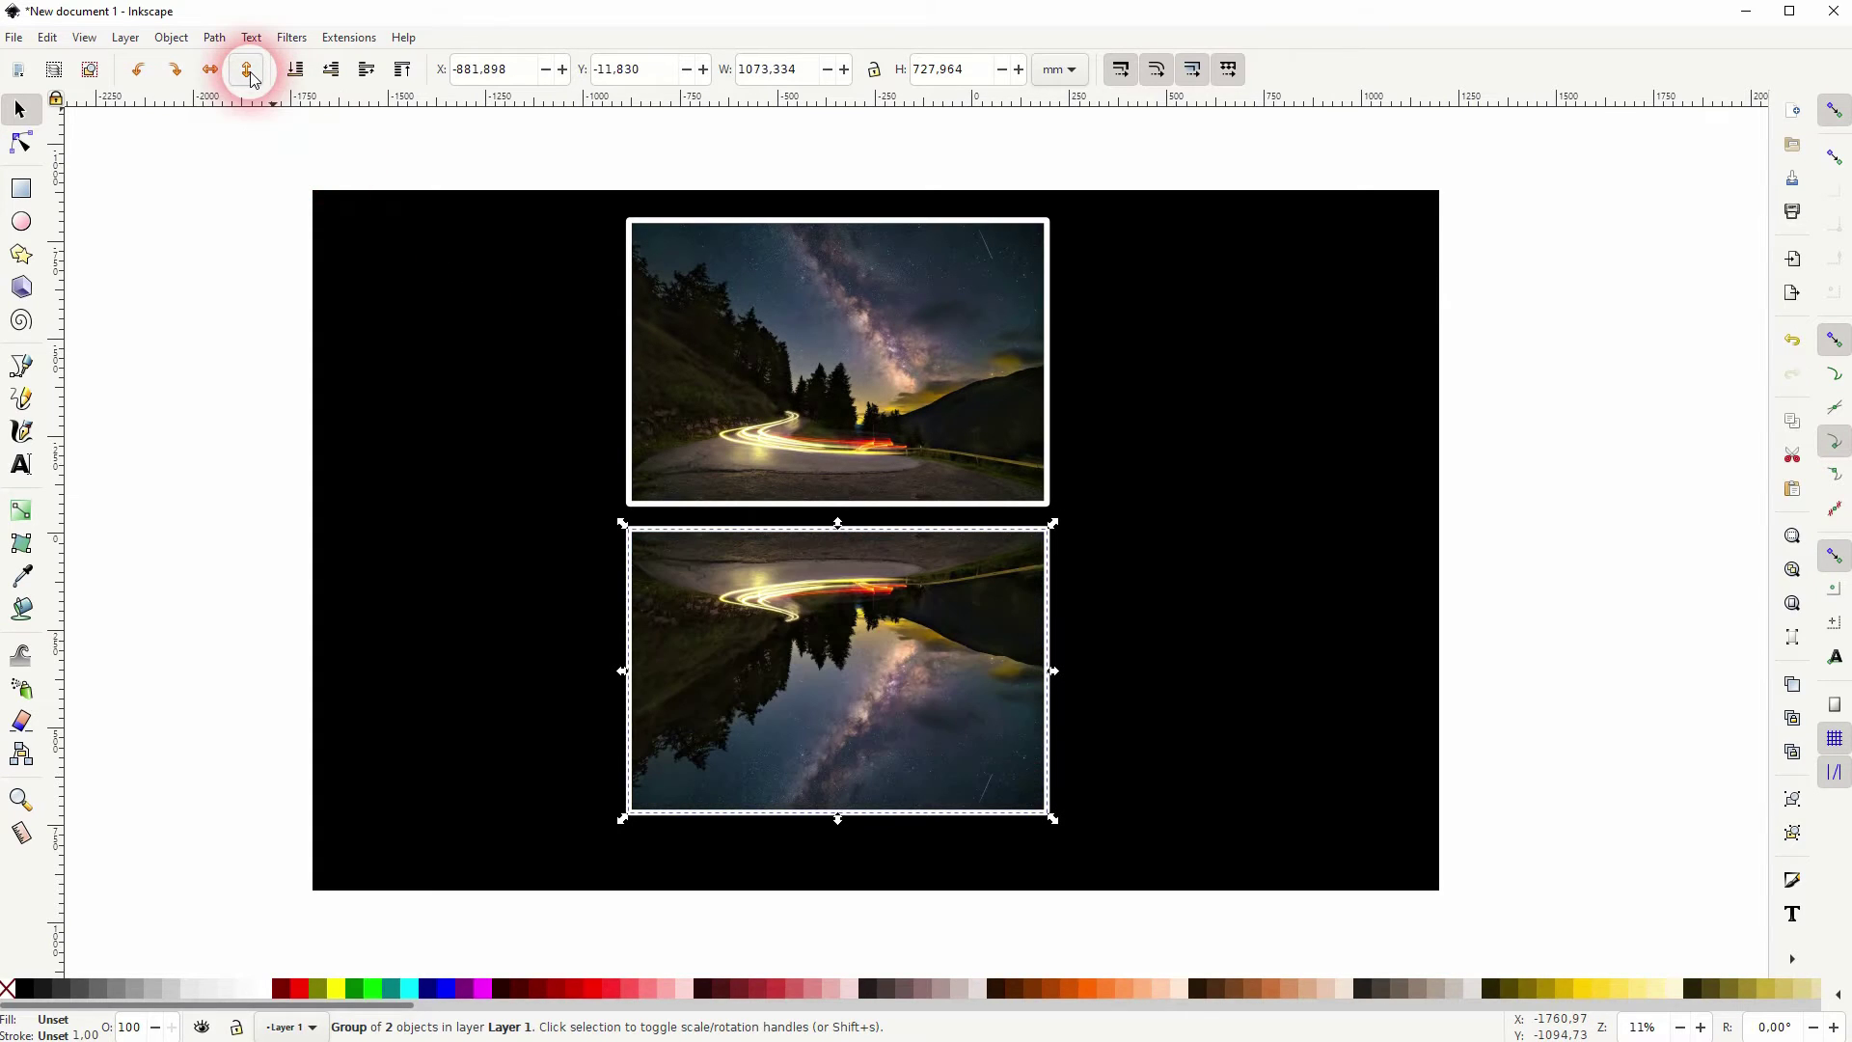
pyautogui.click(1524, 520)
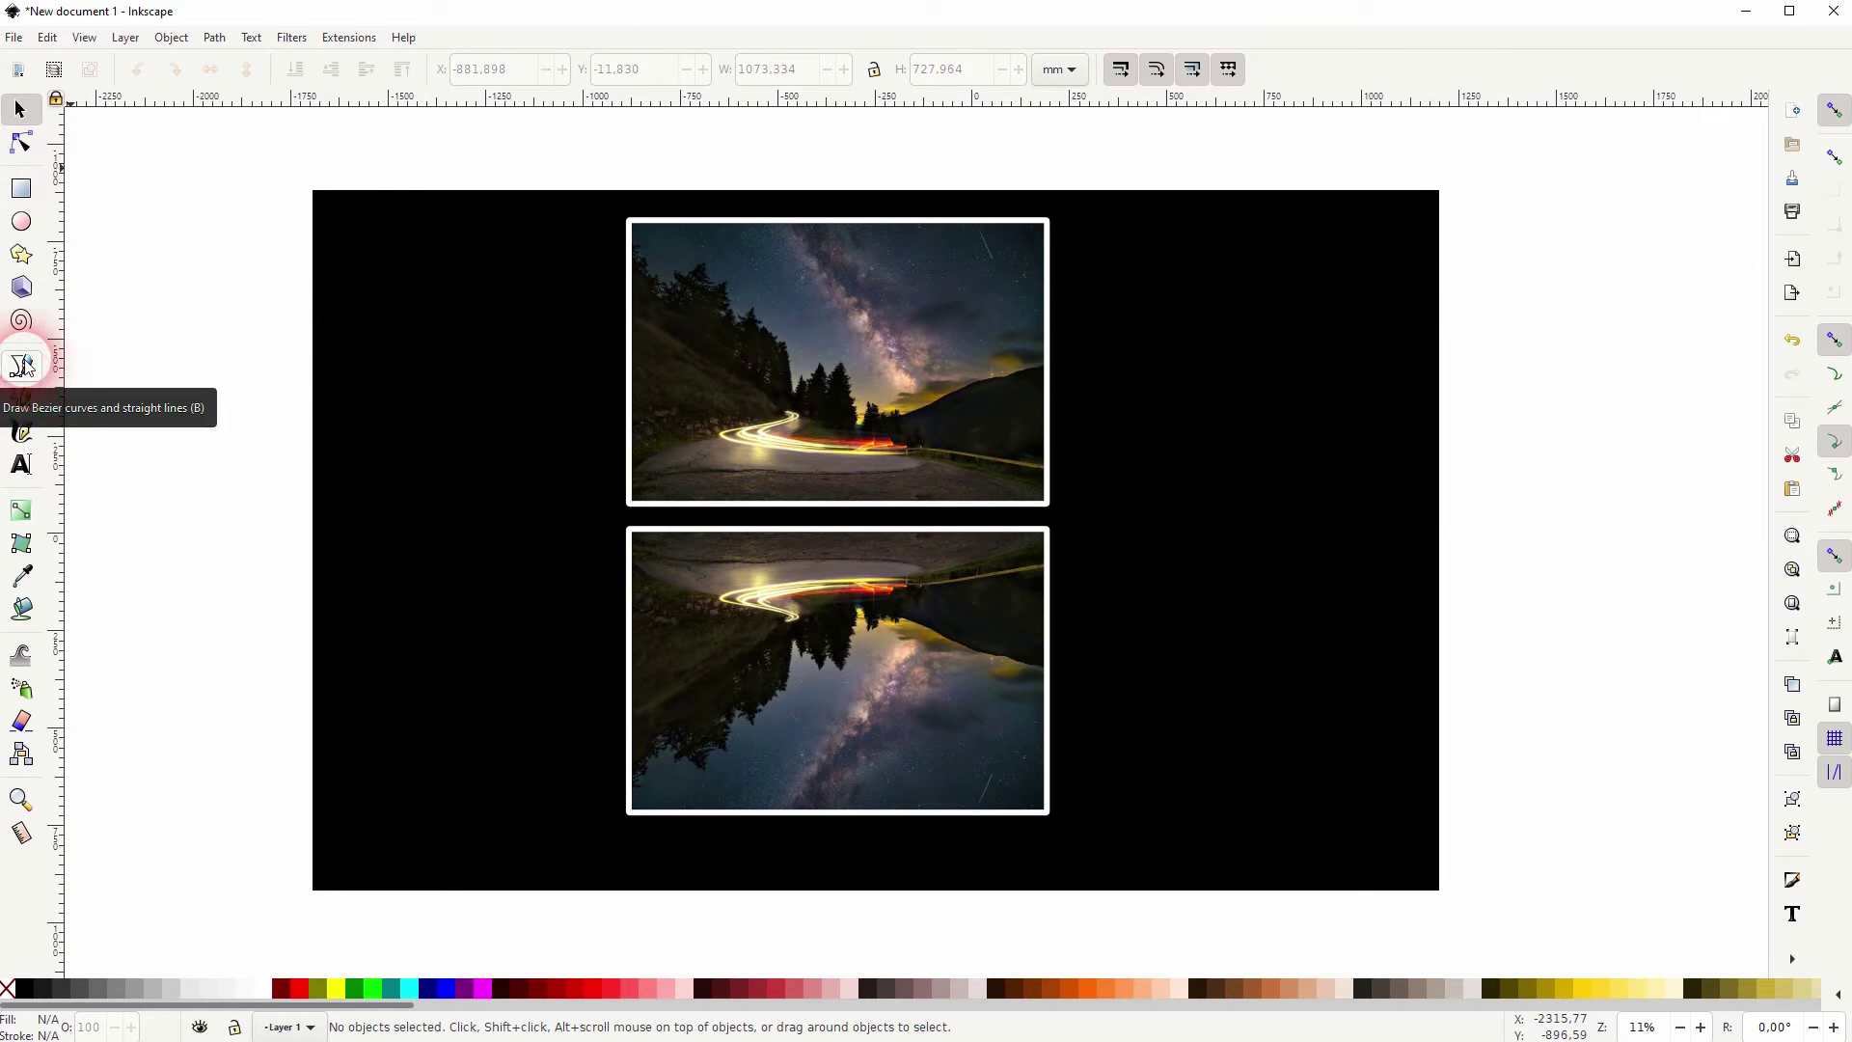
# - Draw a black rectangle about 1131.98 × 762.22 mm covering the whole flipped lower frame
pyautogui.click(22, 188)
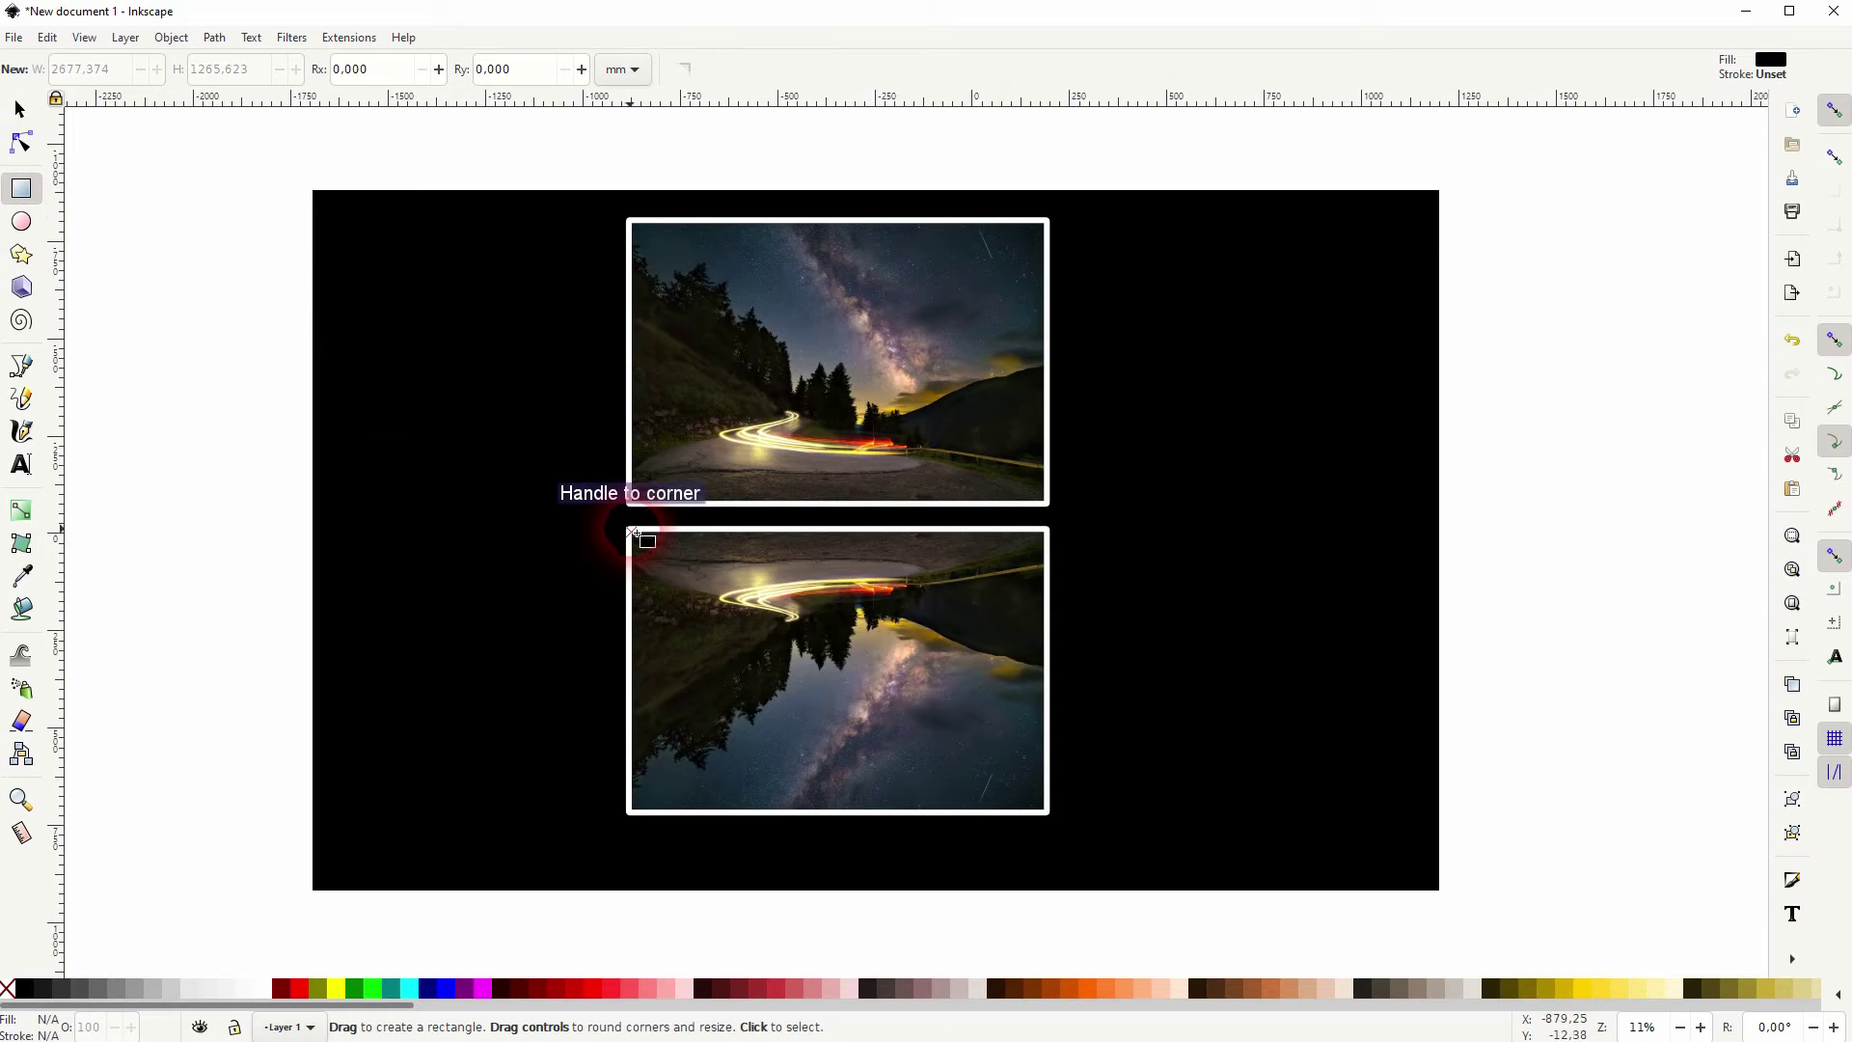
pyautogui.moveTo(636, 533); pyautogui.dragTo(1062, 819)
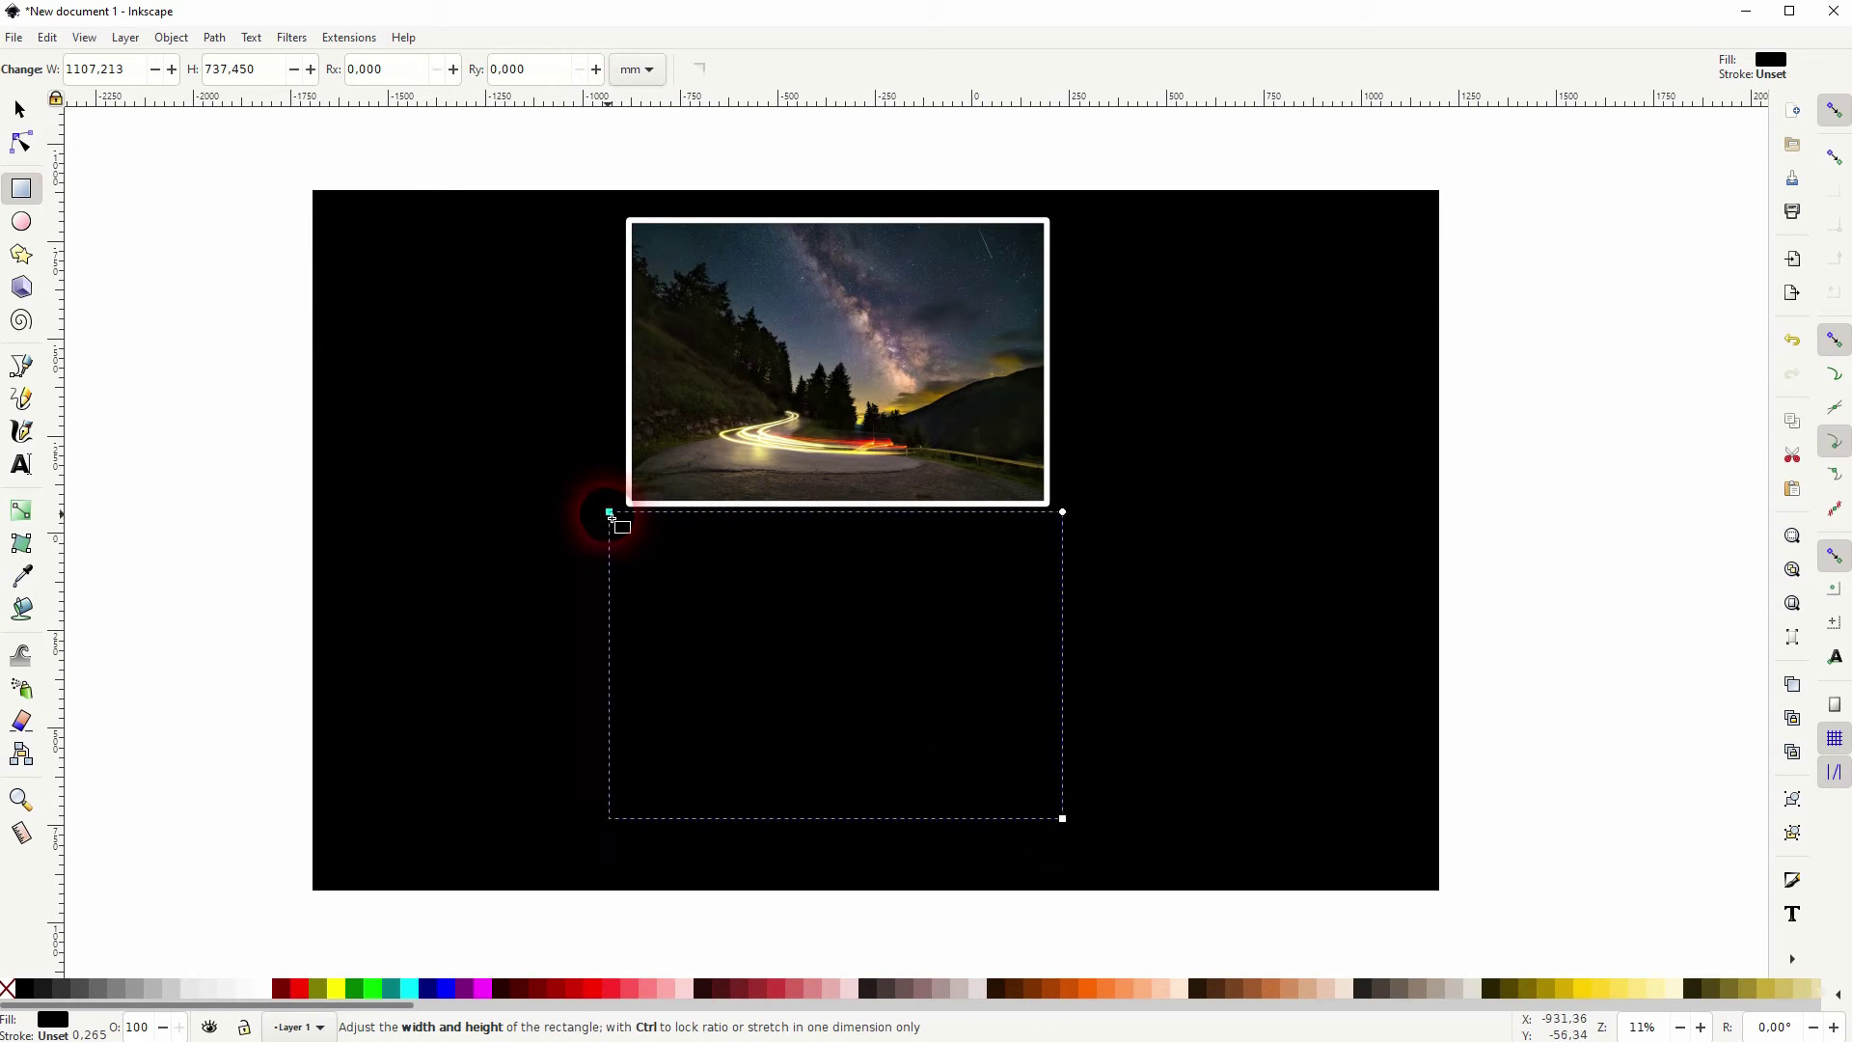
pyautogui.moveTo(628, 541); pyautogui.dragTo(629, 541)
pyautogui.click(1834, 108)
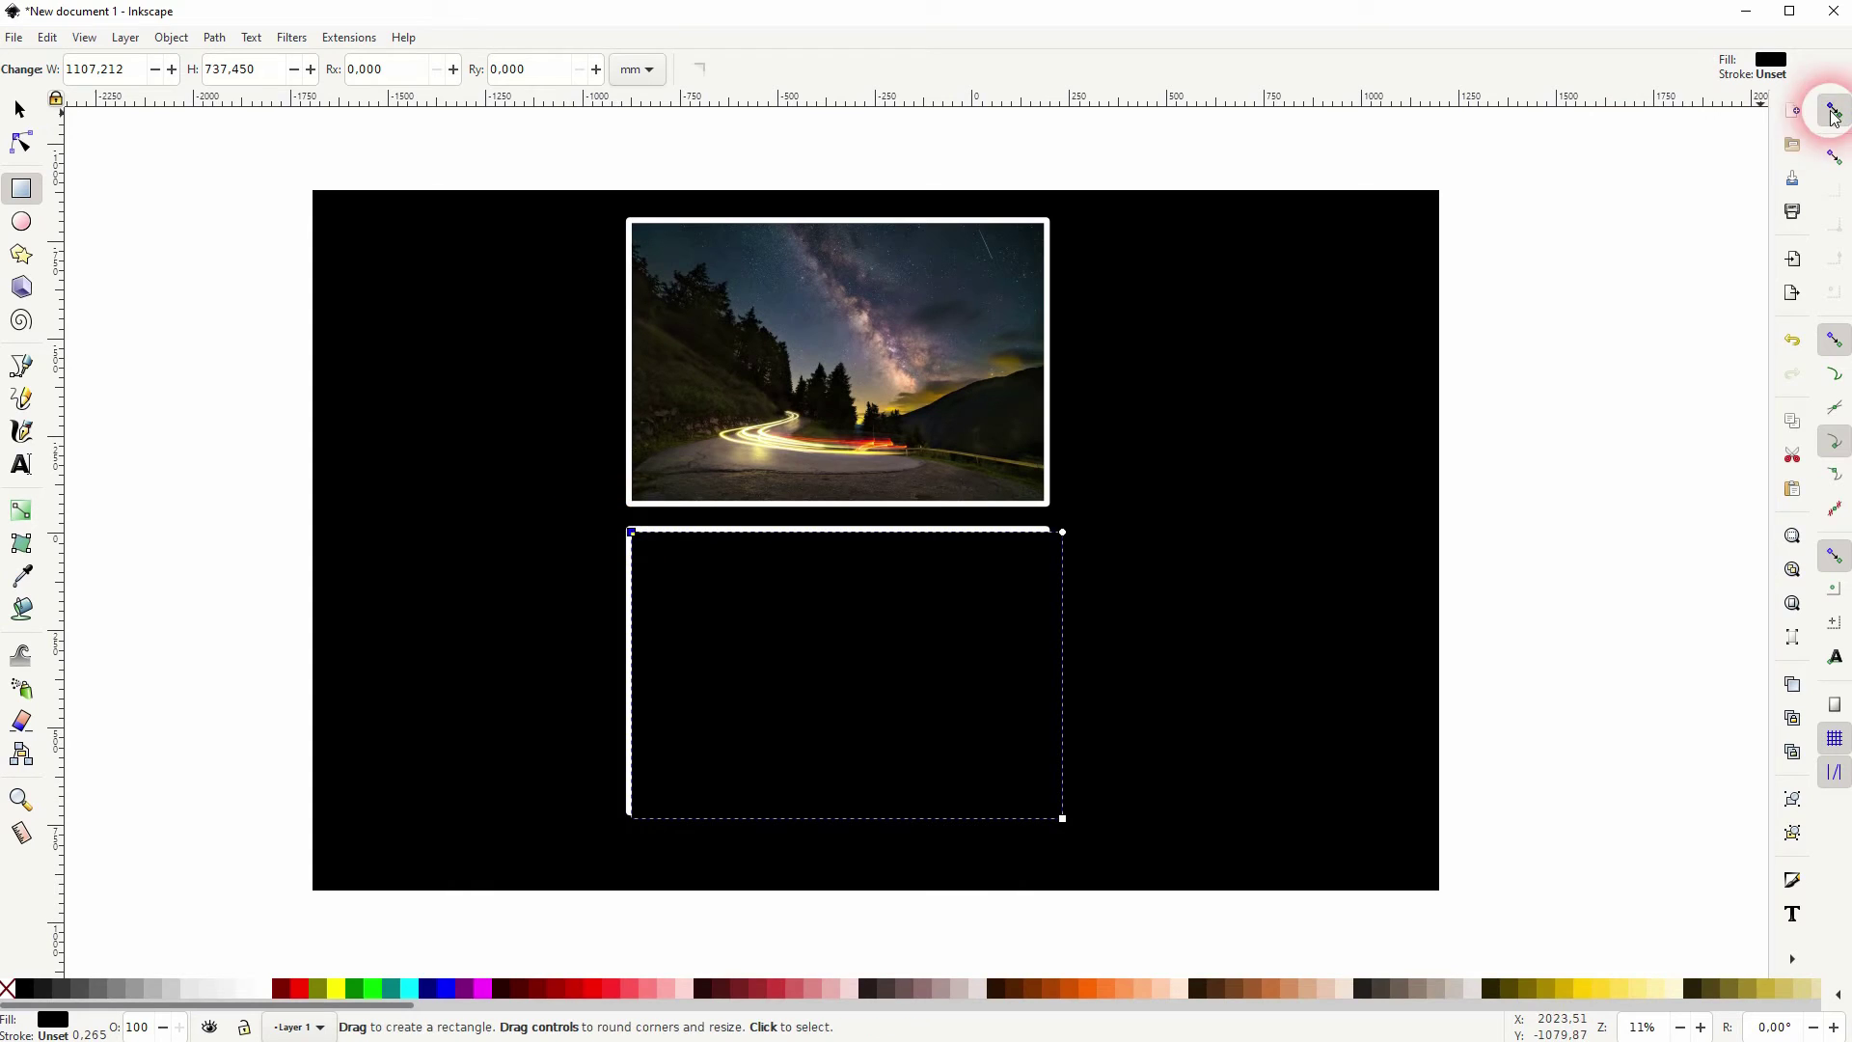
pyautogui.click(683, 404)
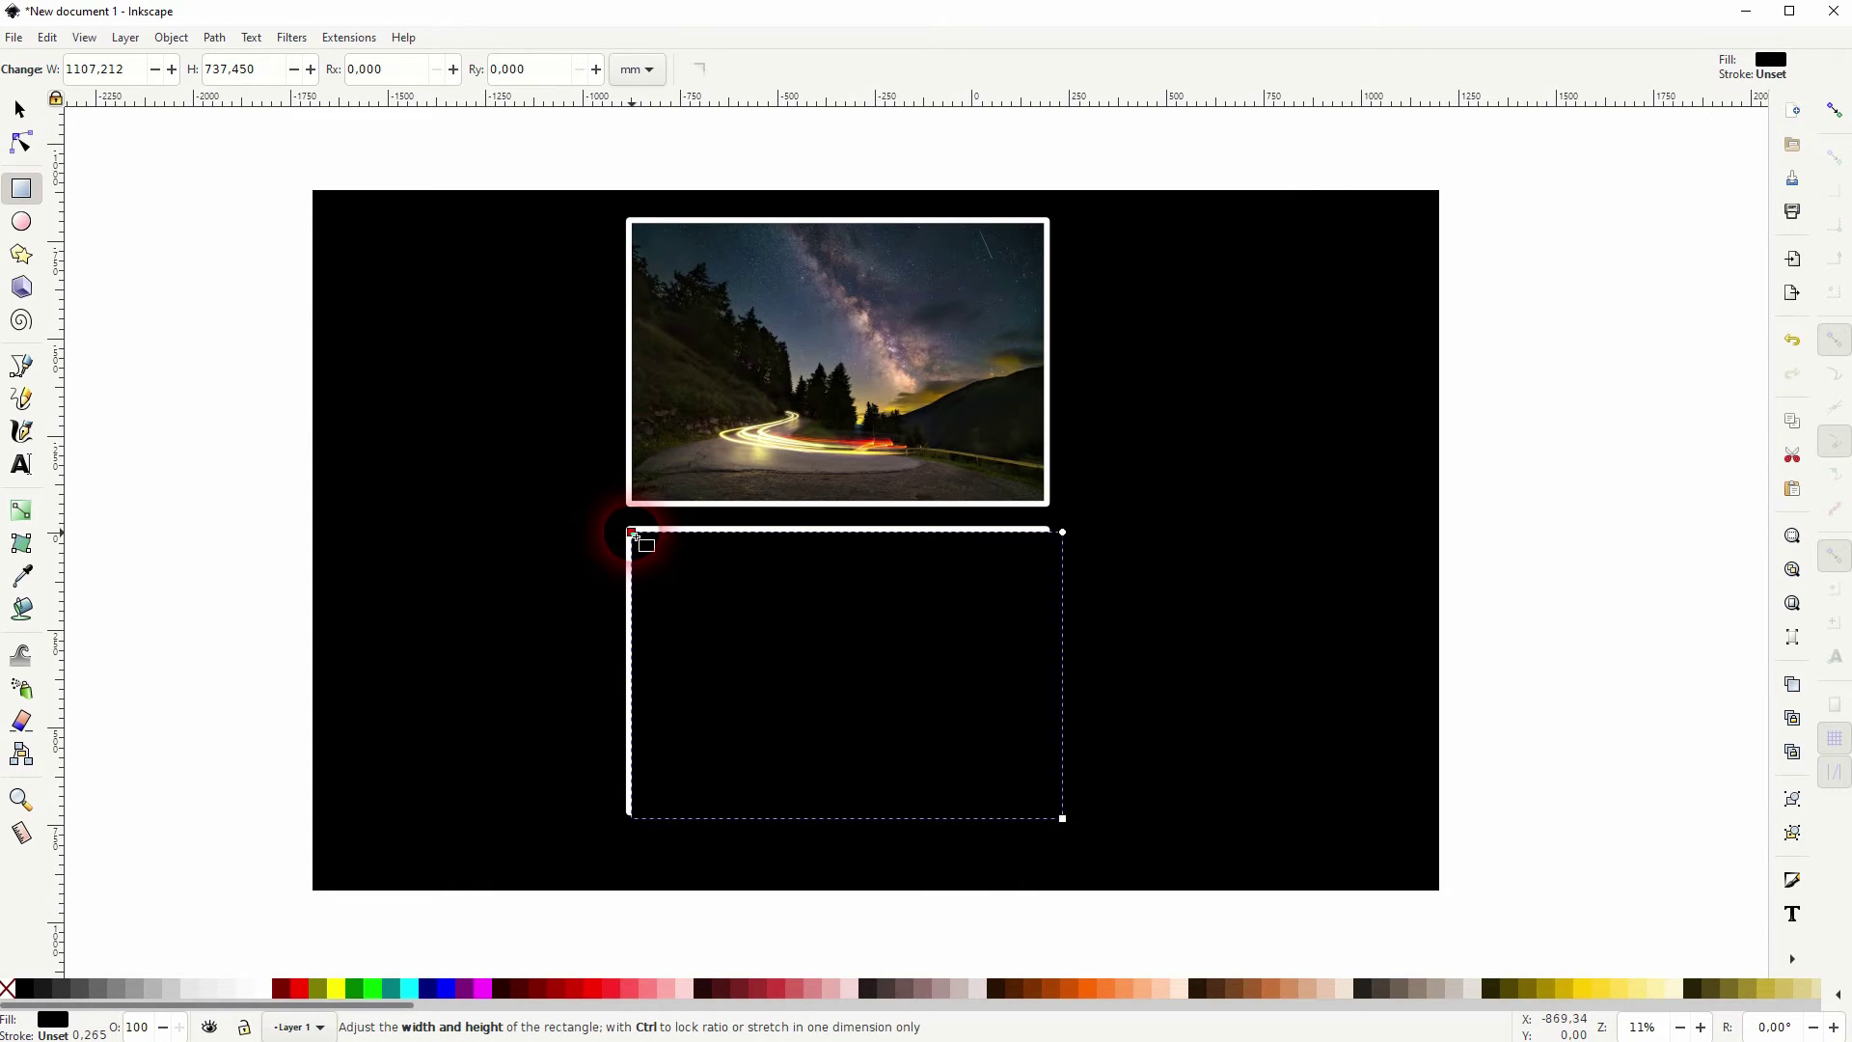
pyautogui.moveTo(632, 536); pyautogui.dragTo(621, 522)
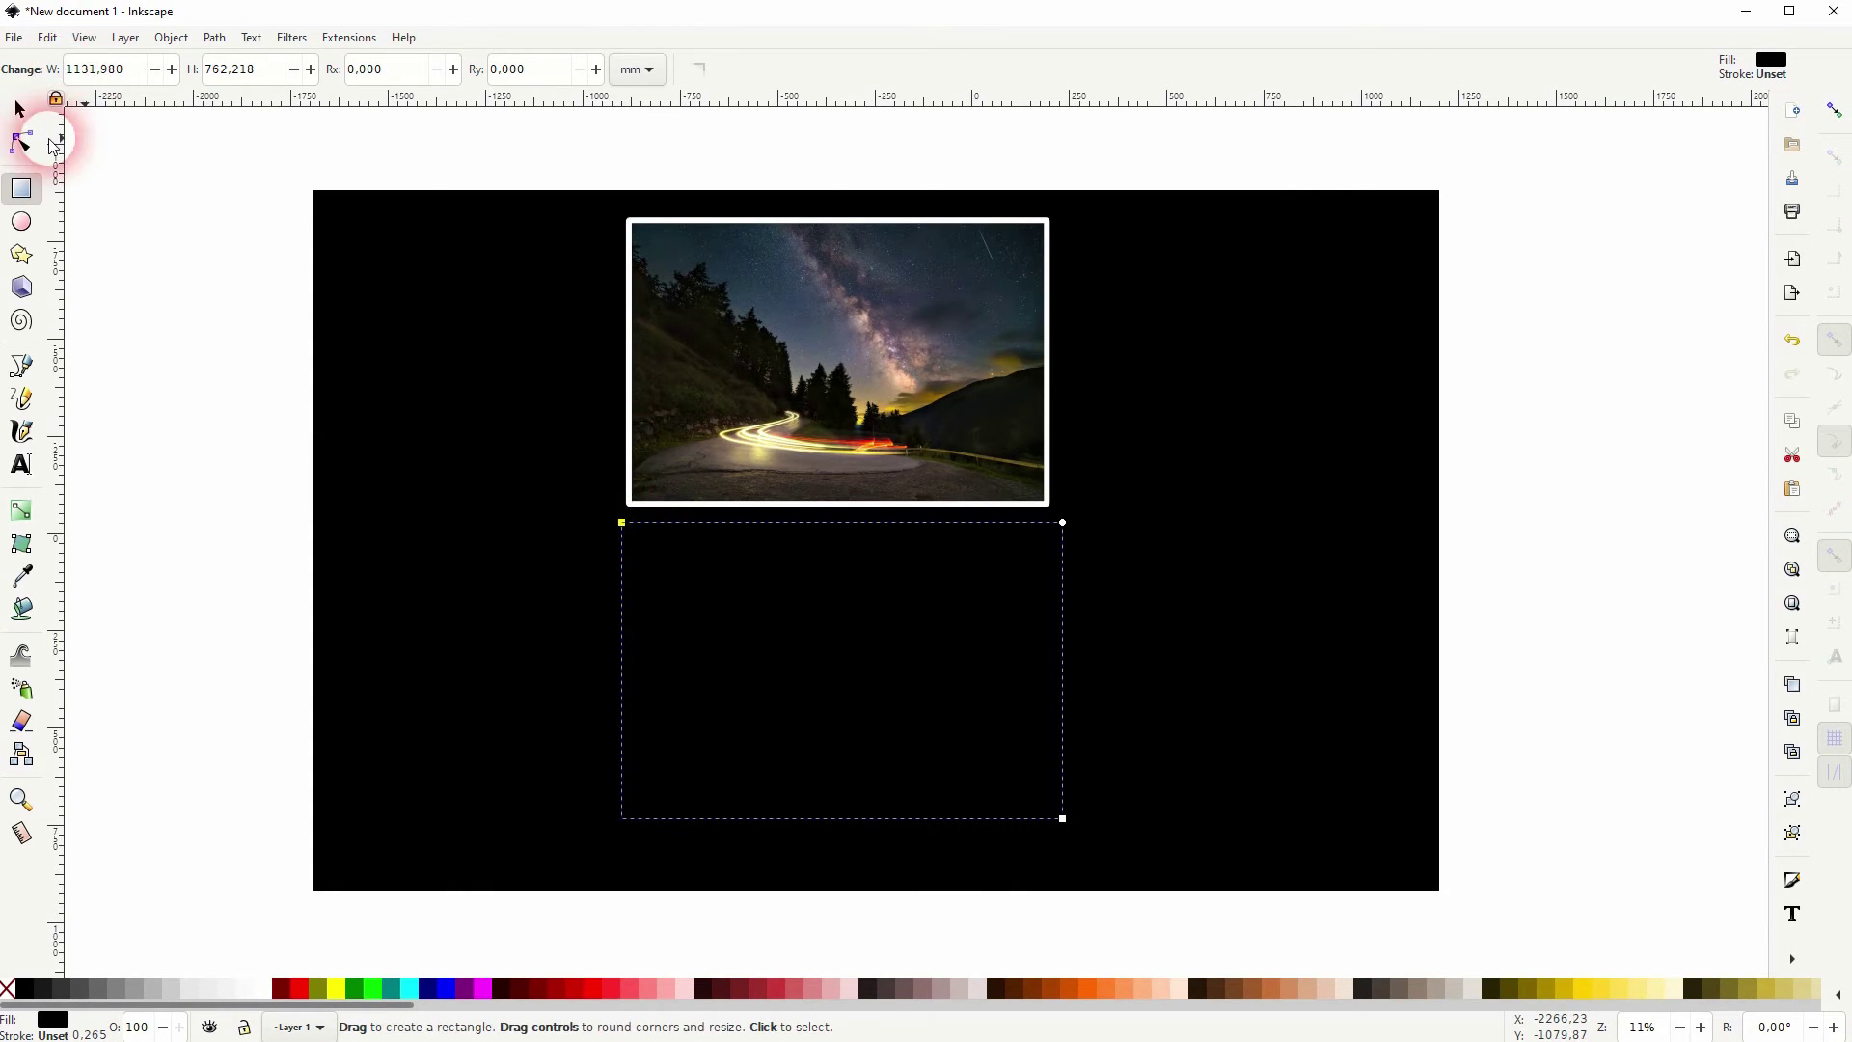
pyautogui.click(19, 109)
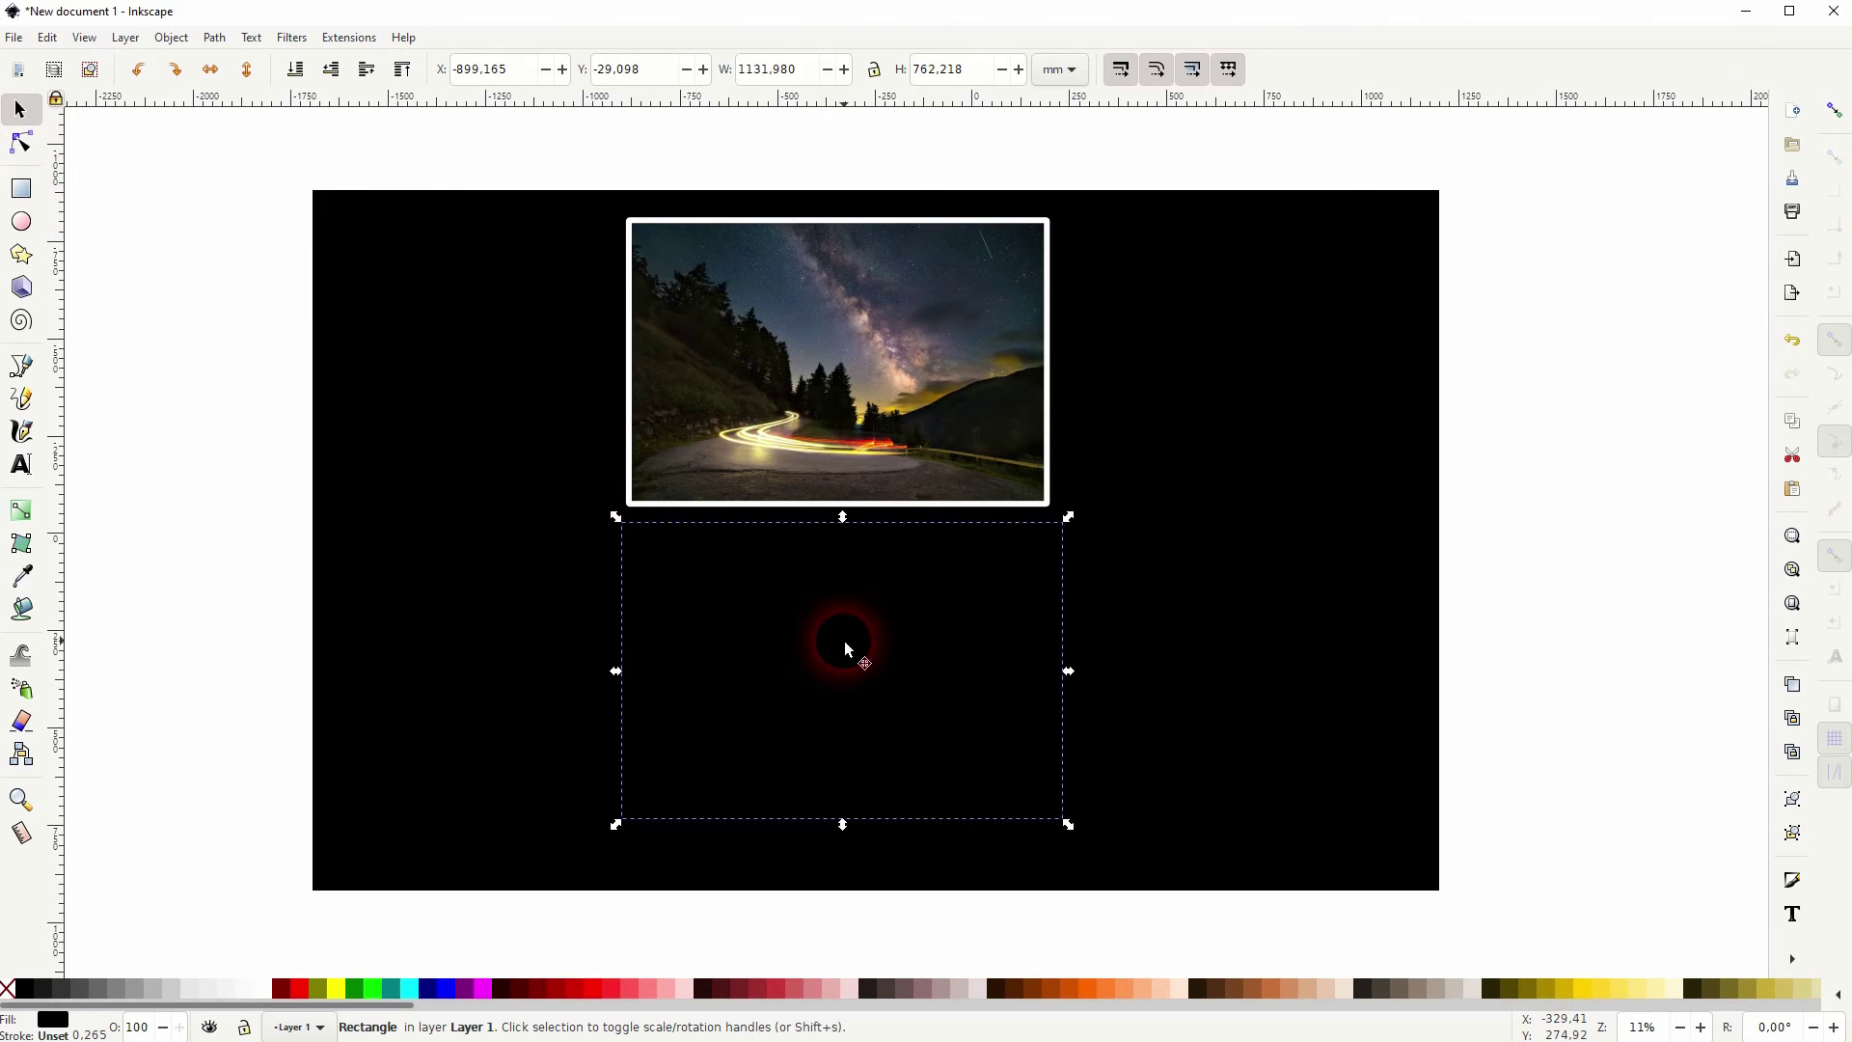
# - Lay a vertical linear gradient on the rectangle and make its top stop white at 100% opacity
pyautogui.click(24, 519)
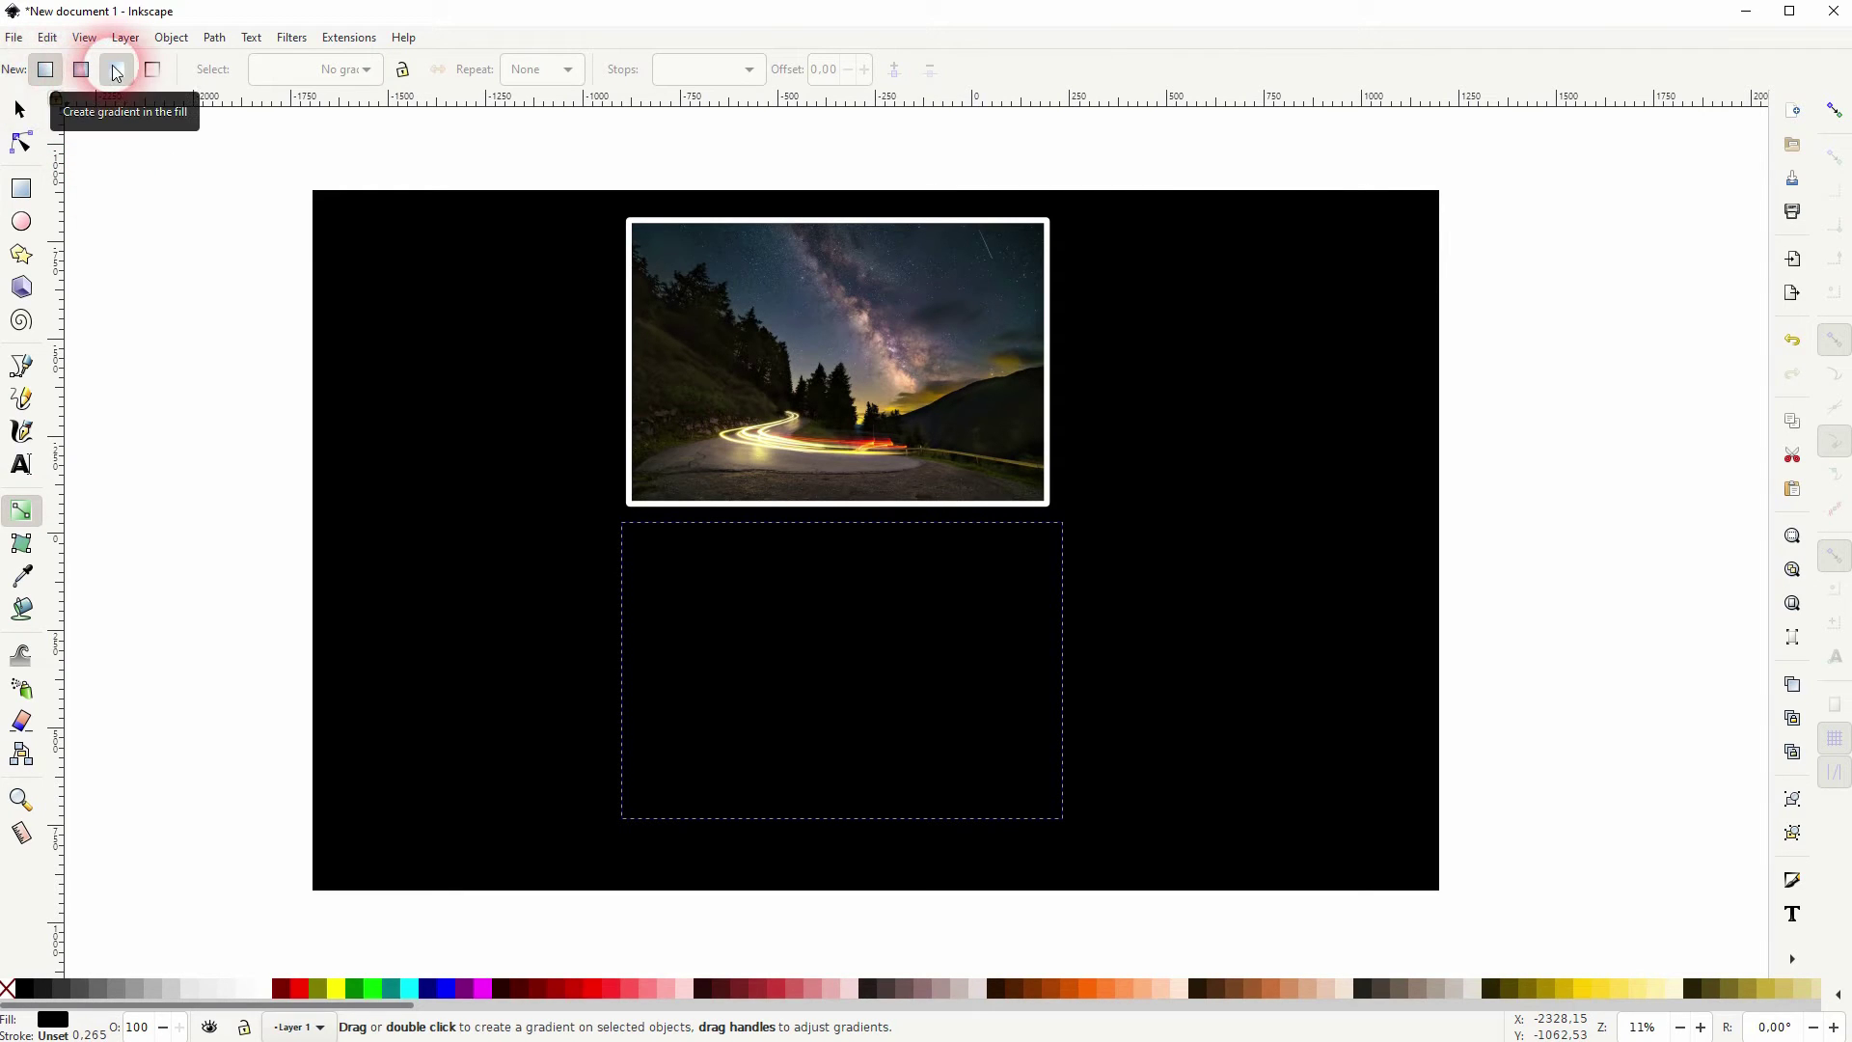
pyautogui.moveTo(857, 527); pyautogui.dragTo(849, 832)
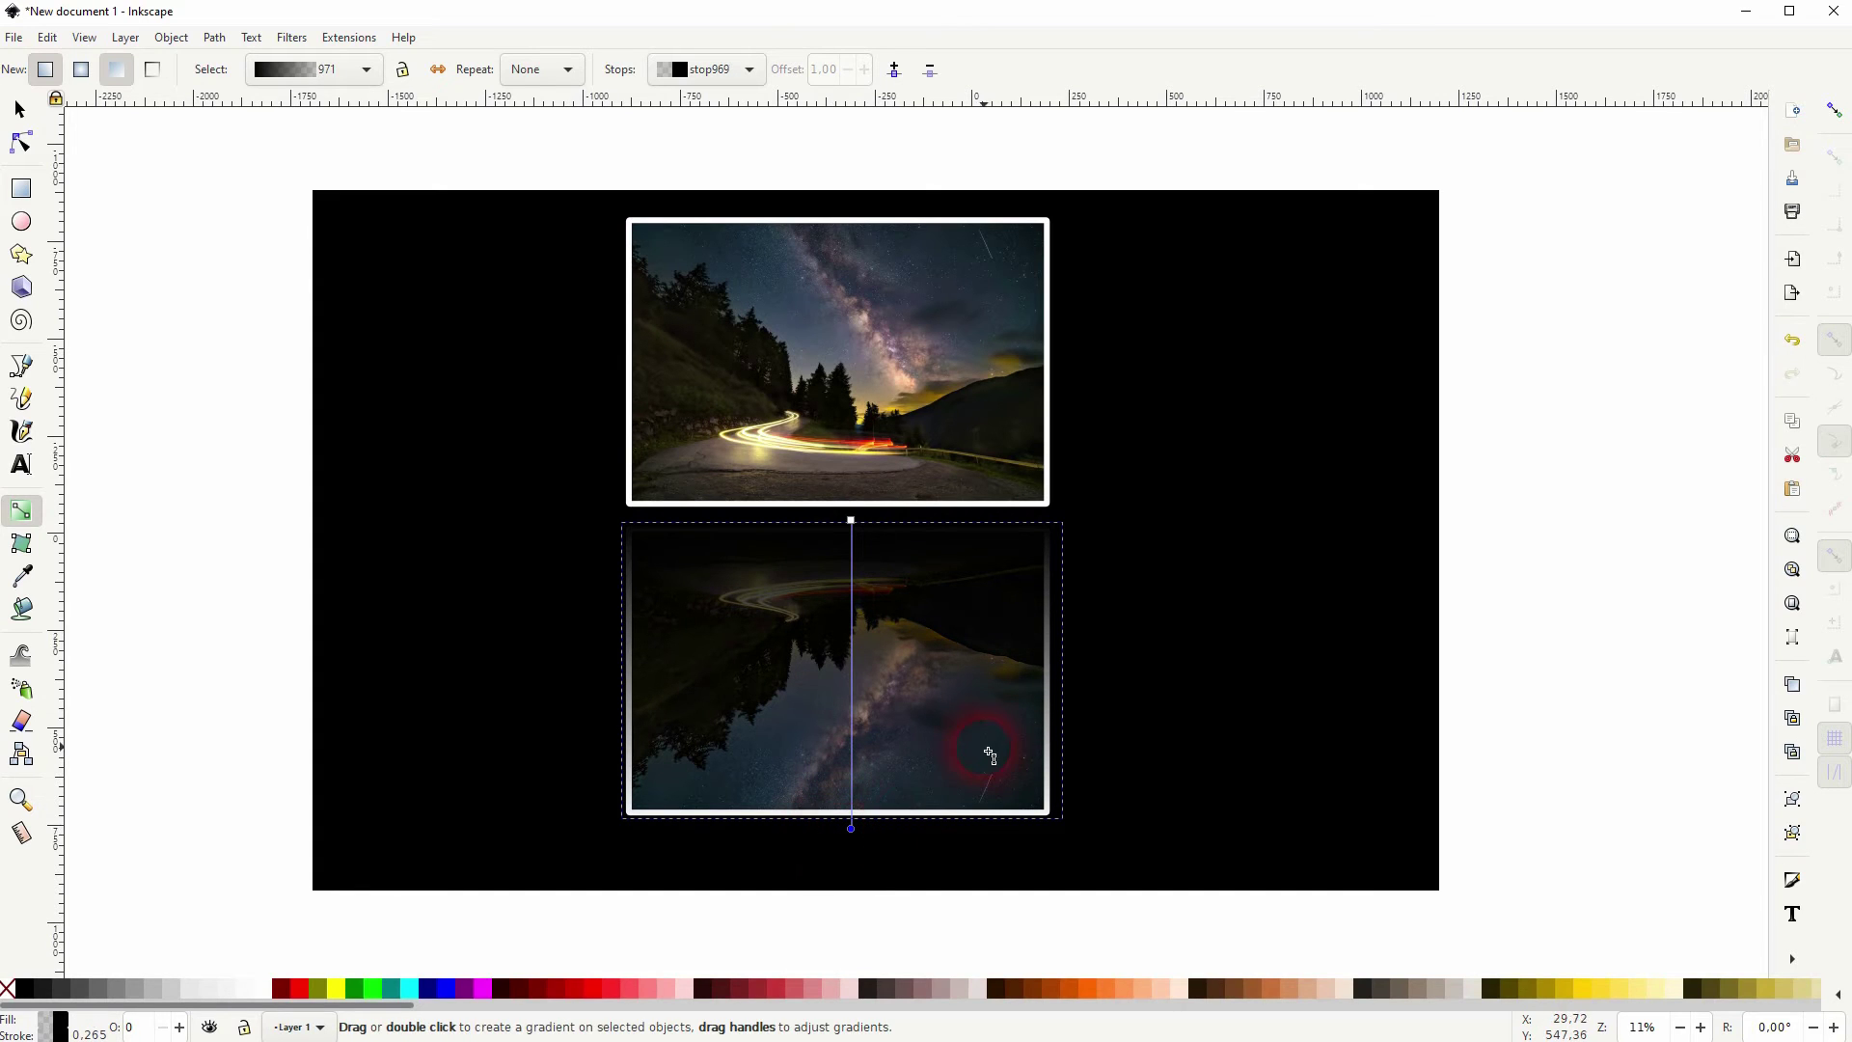
pyautogui.click(171, 37)
pyautogui.click(193, 60)
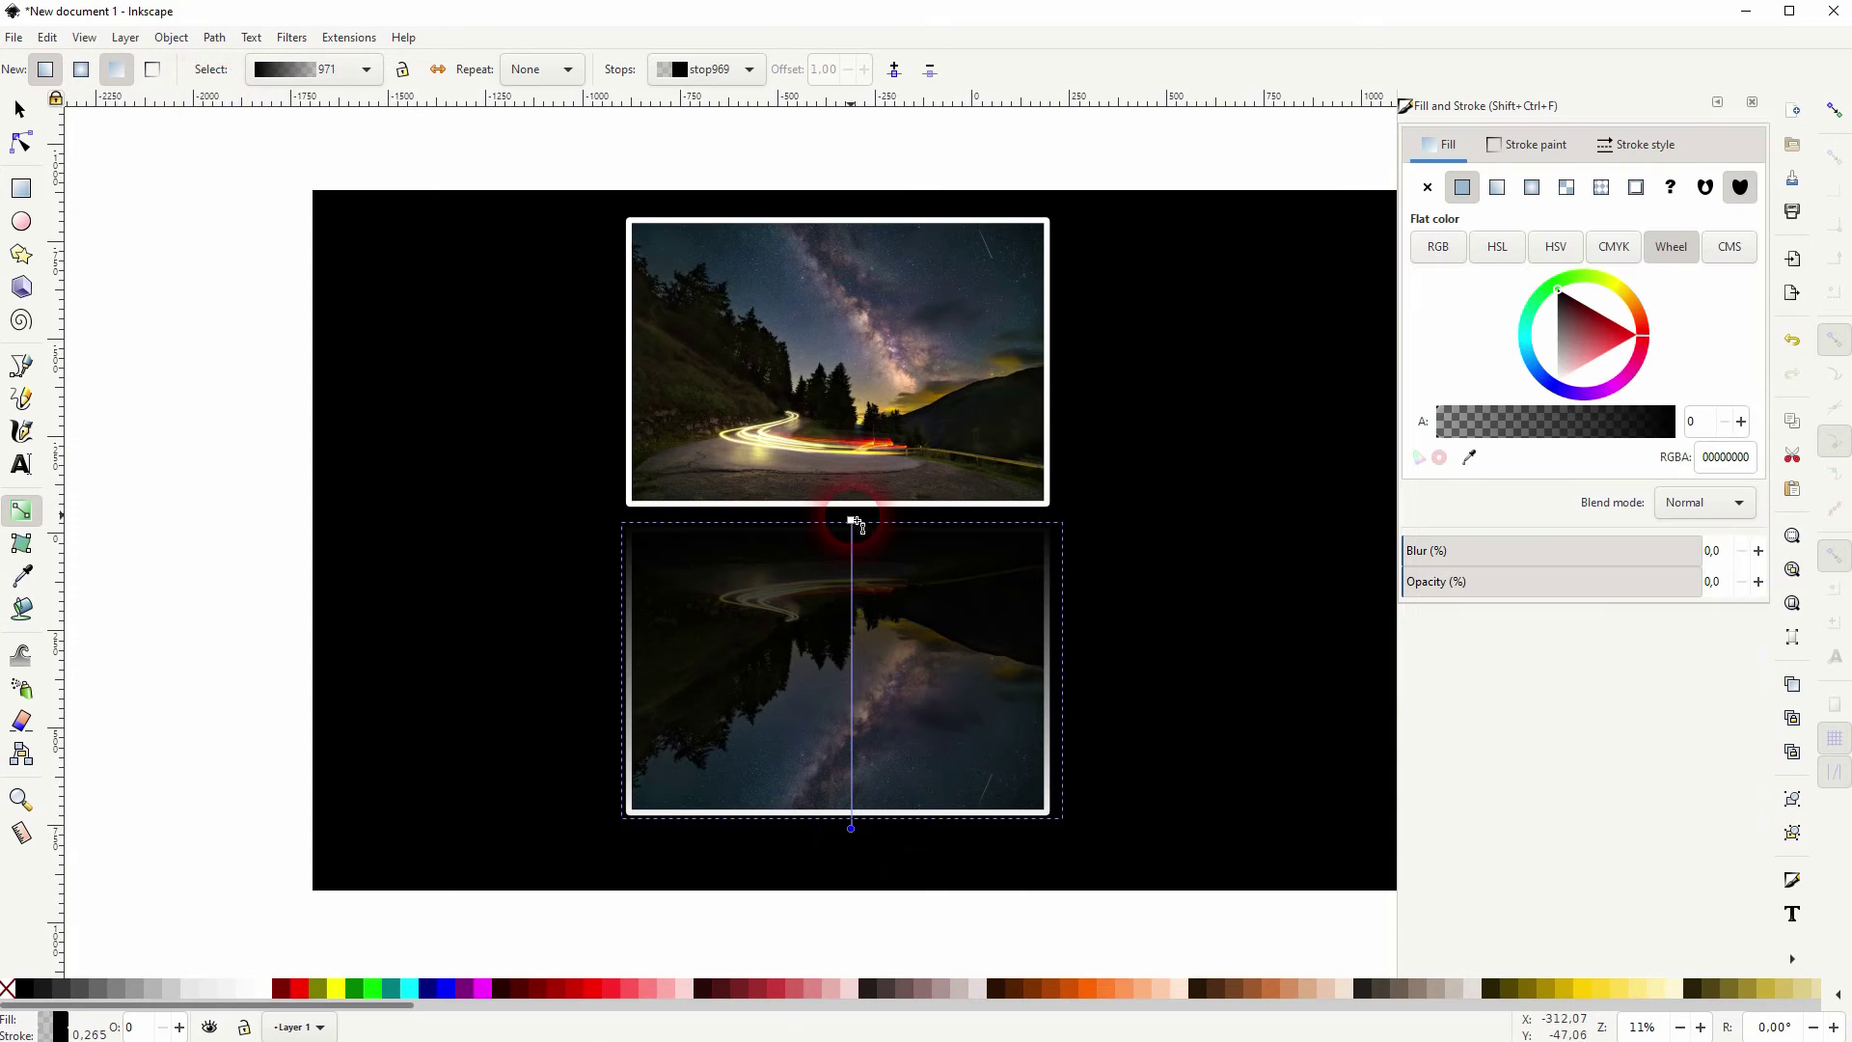
pyautogui.click(851, 520)
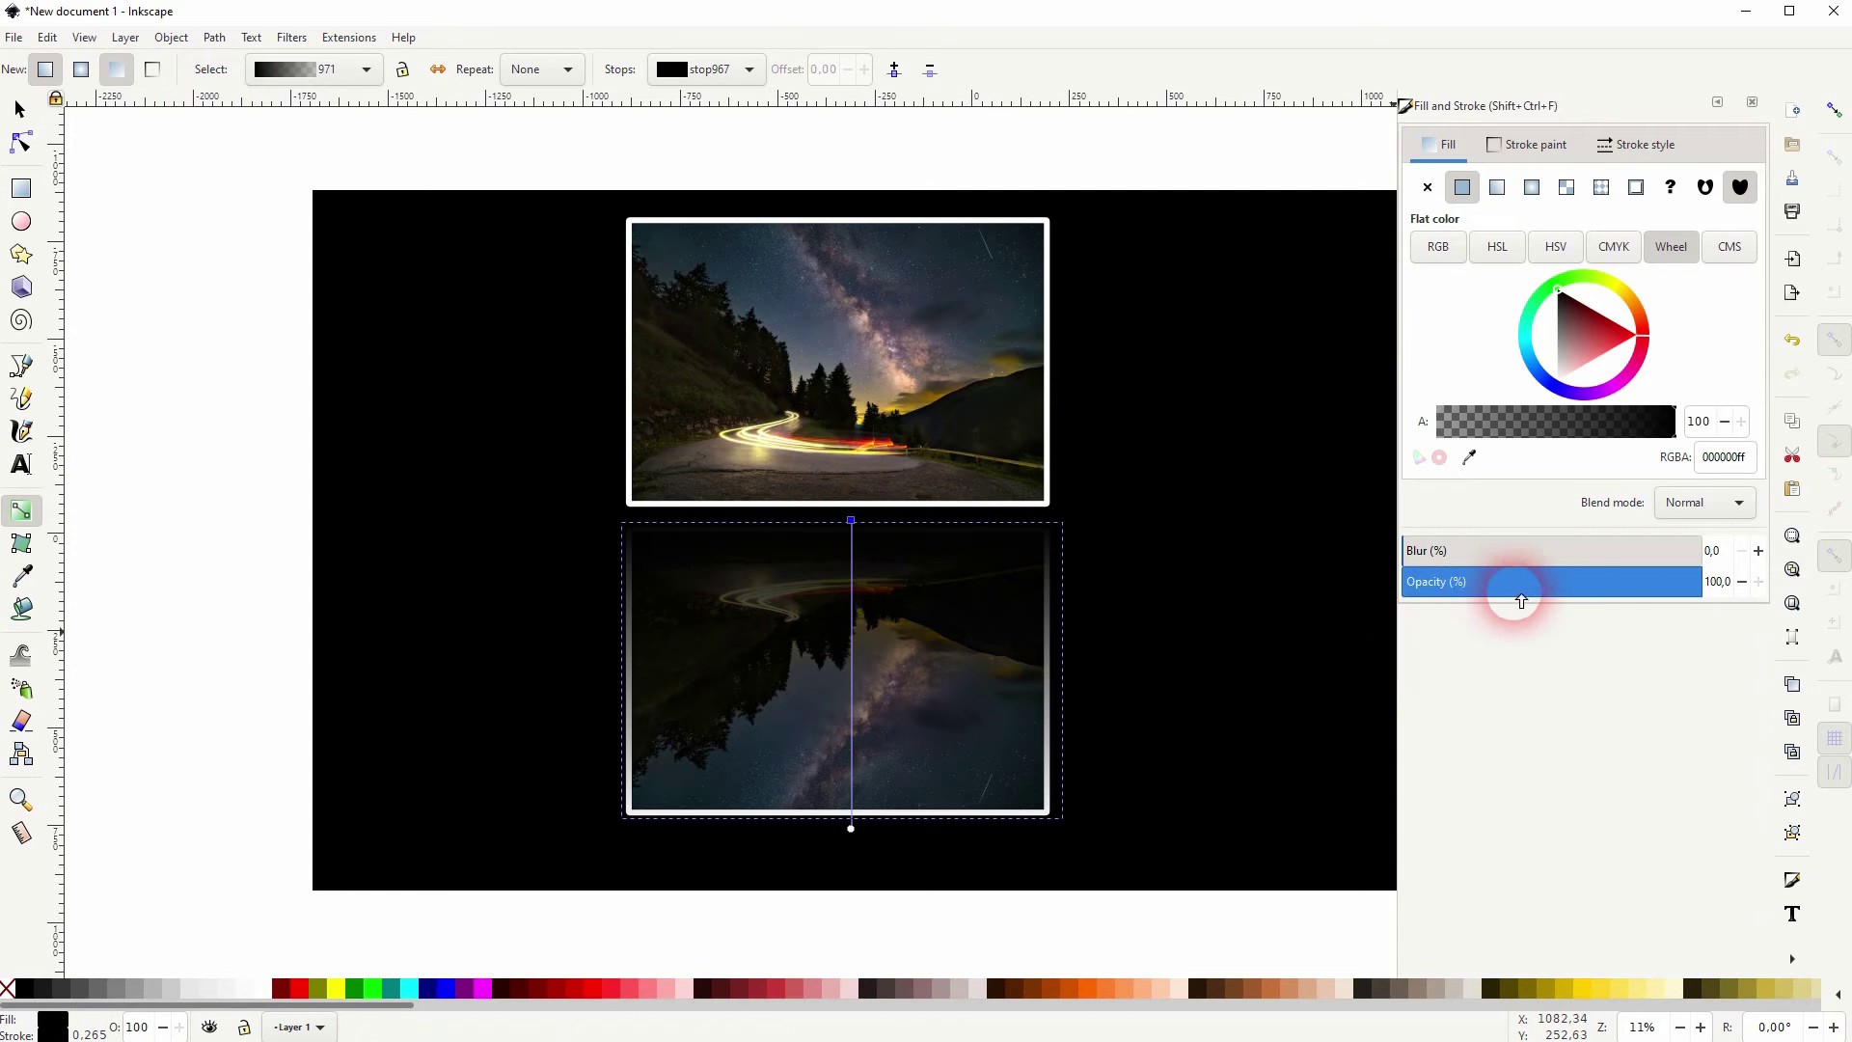
pyautogui.moveTo(1529, 576); pyautogui.dragTo(1765, 612)
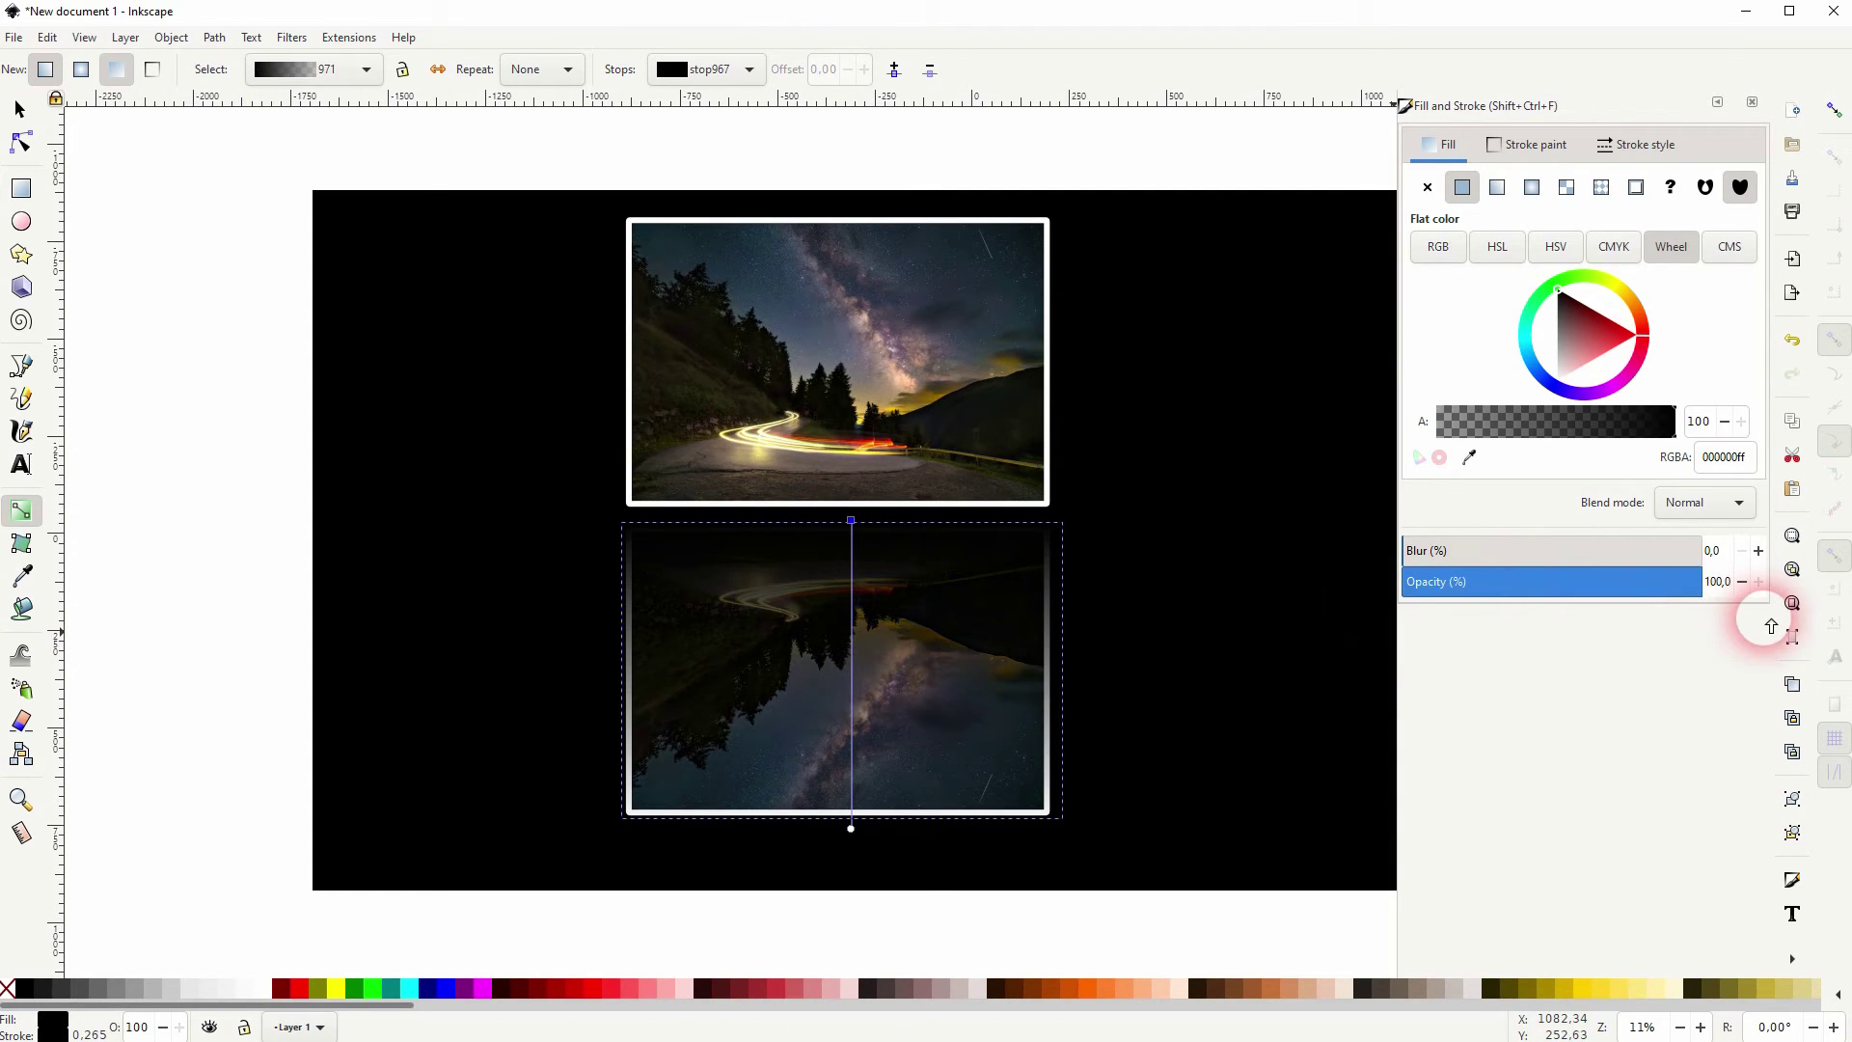
pyautogui.click(1594, 333)
pyautogui.moveTo(1598, 347); pyautogui.dragTo(1532, 424)
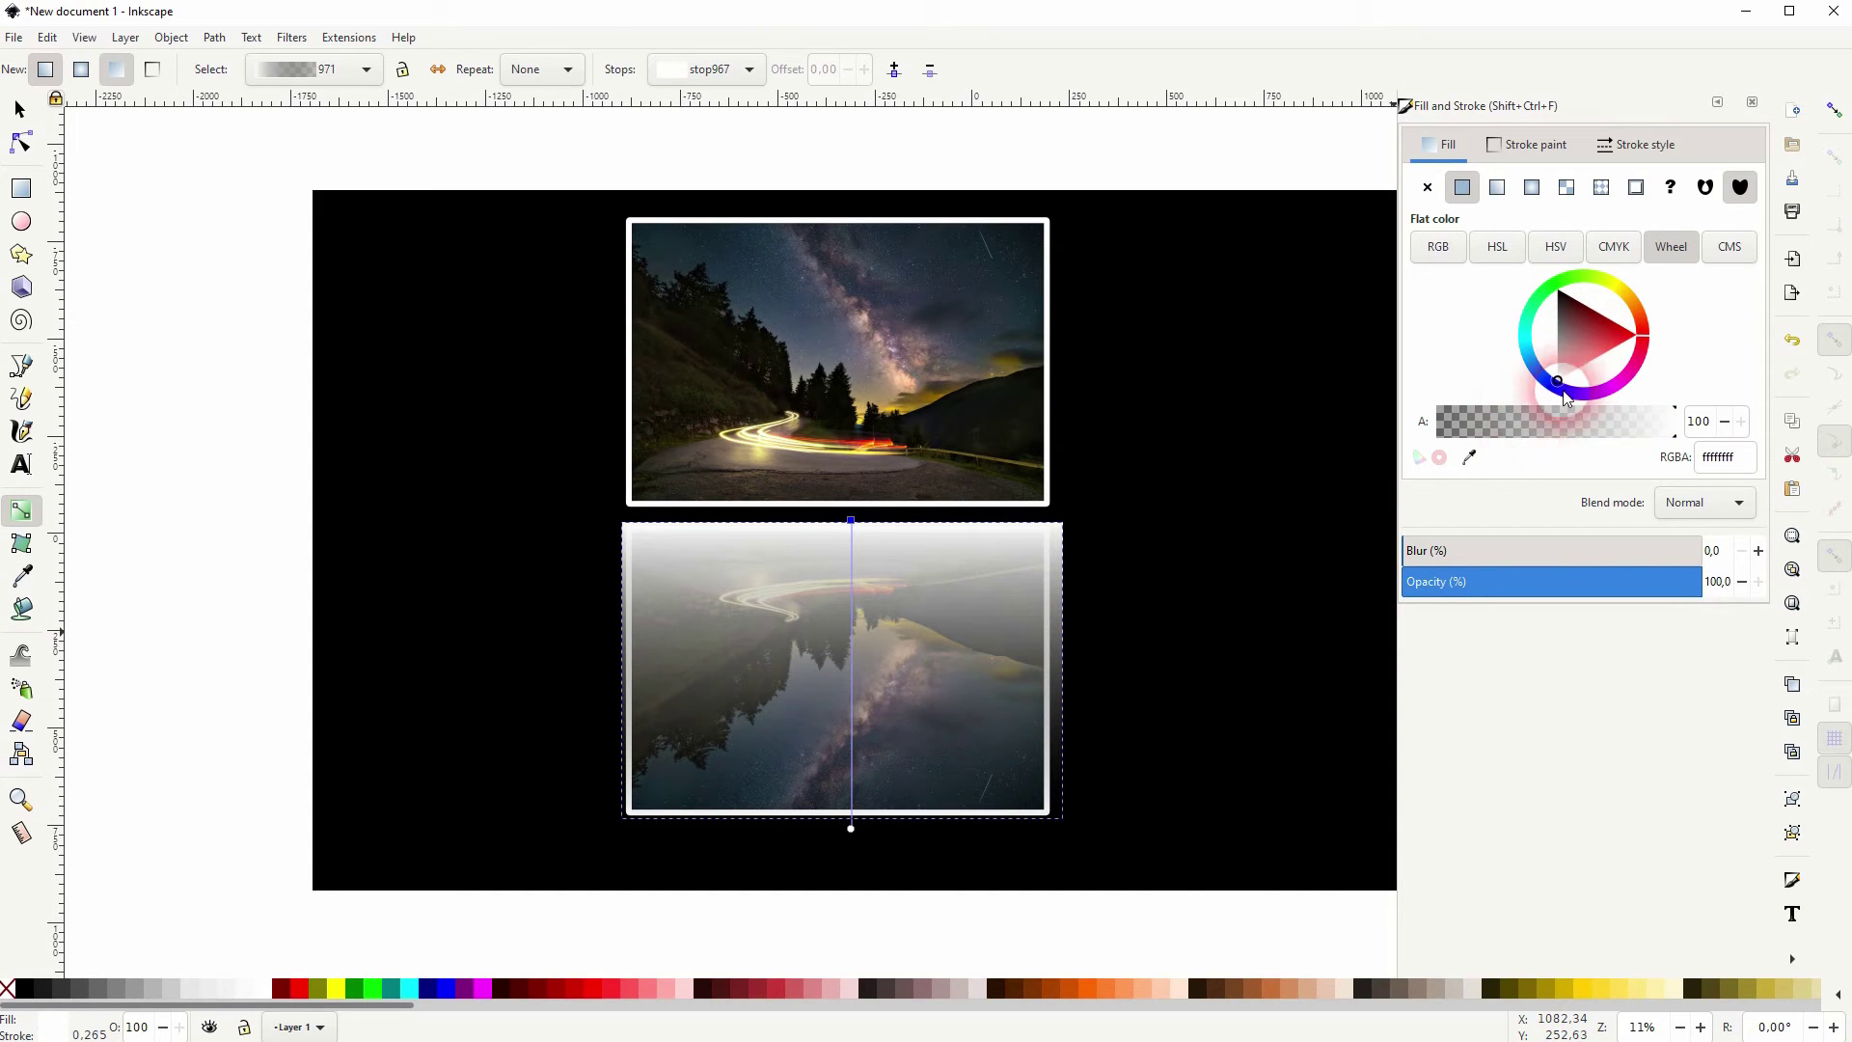
# - Set the bottom gradient stop to opaque black, then select the rectangle and flipped photo together
pyautogui.click(853, 832)
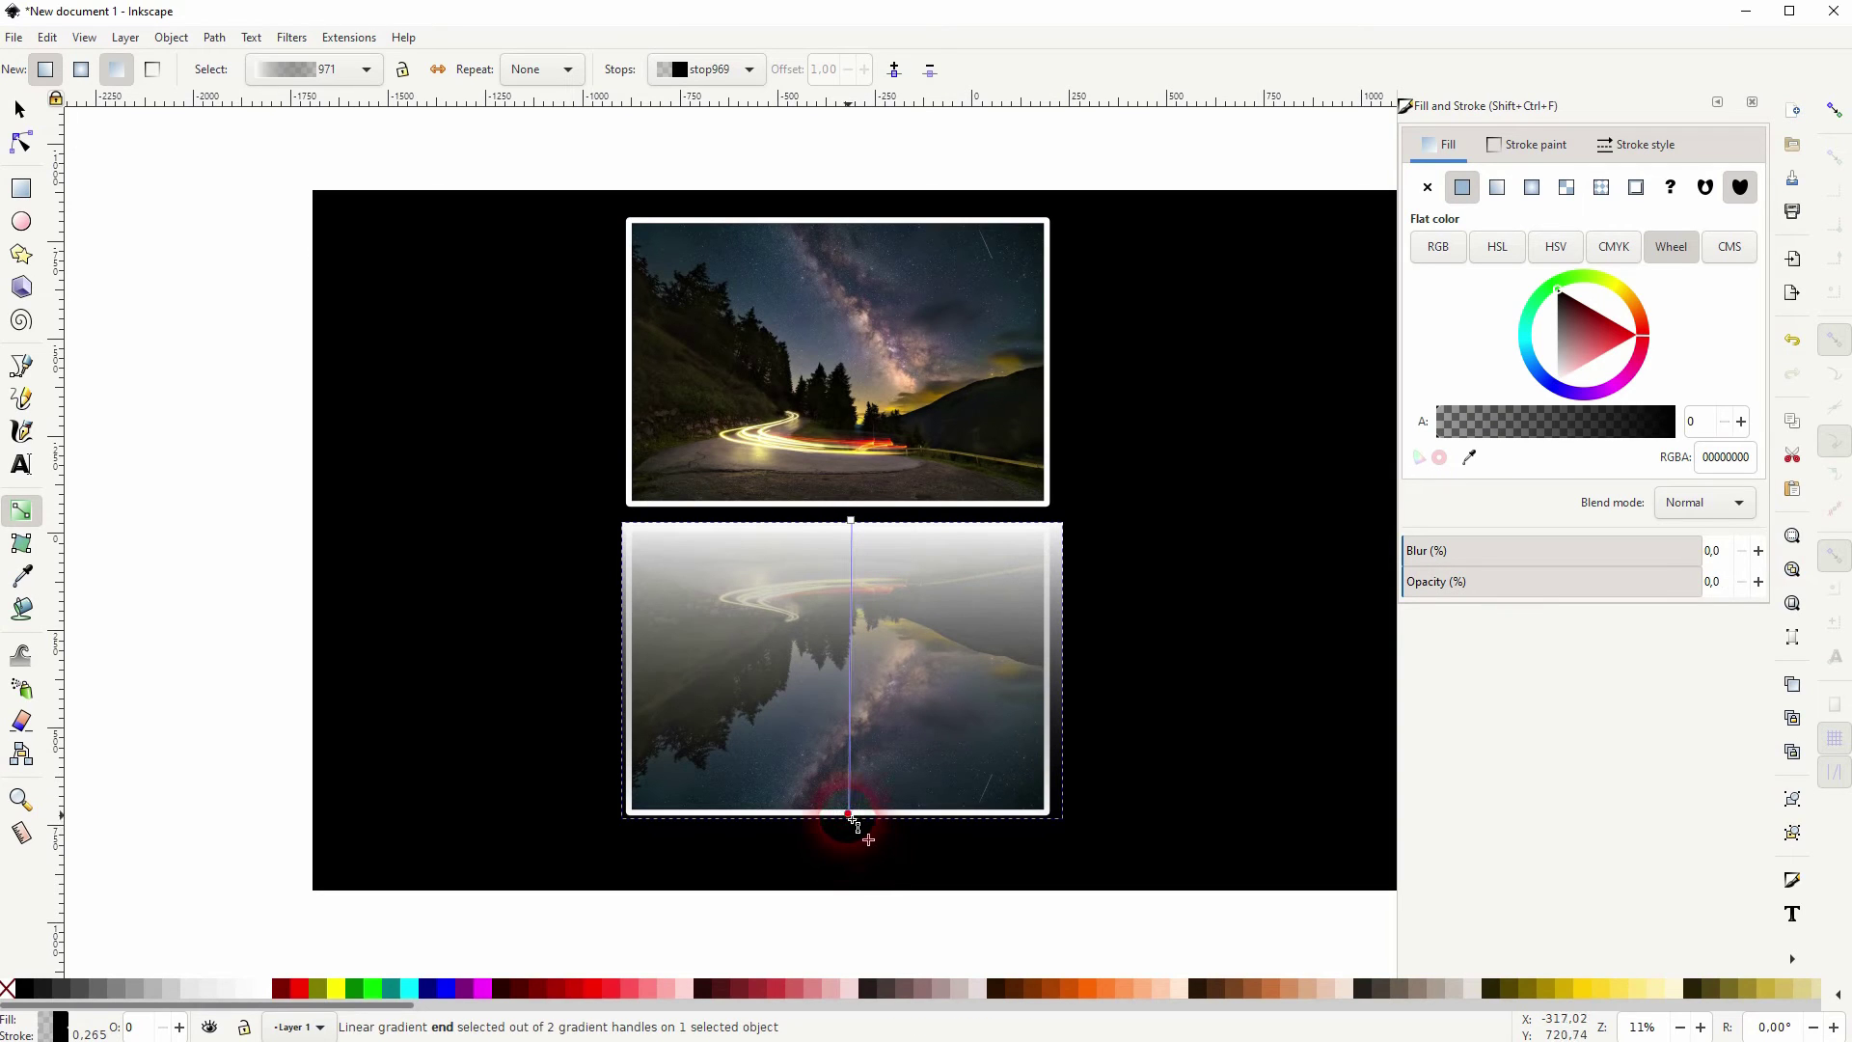
pyautogui.moveTo(1543, 581); pyautogui.dragTo(1749, 578)
pyautogui.moveTo(1570, 315)
pyautogui.mouseDown()
pyautogui.moveTo(1594, 335)
pyautogui.moveTo(1557, 291)
pyautogui.mouseUp()
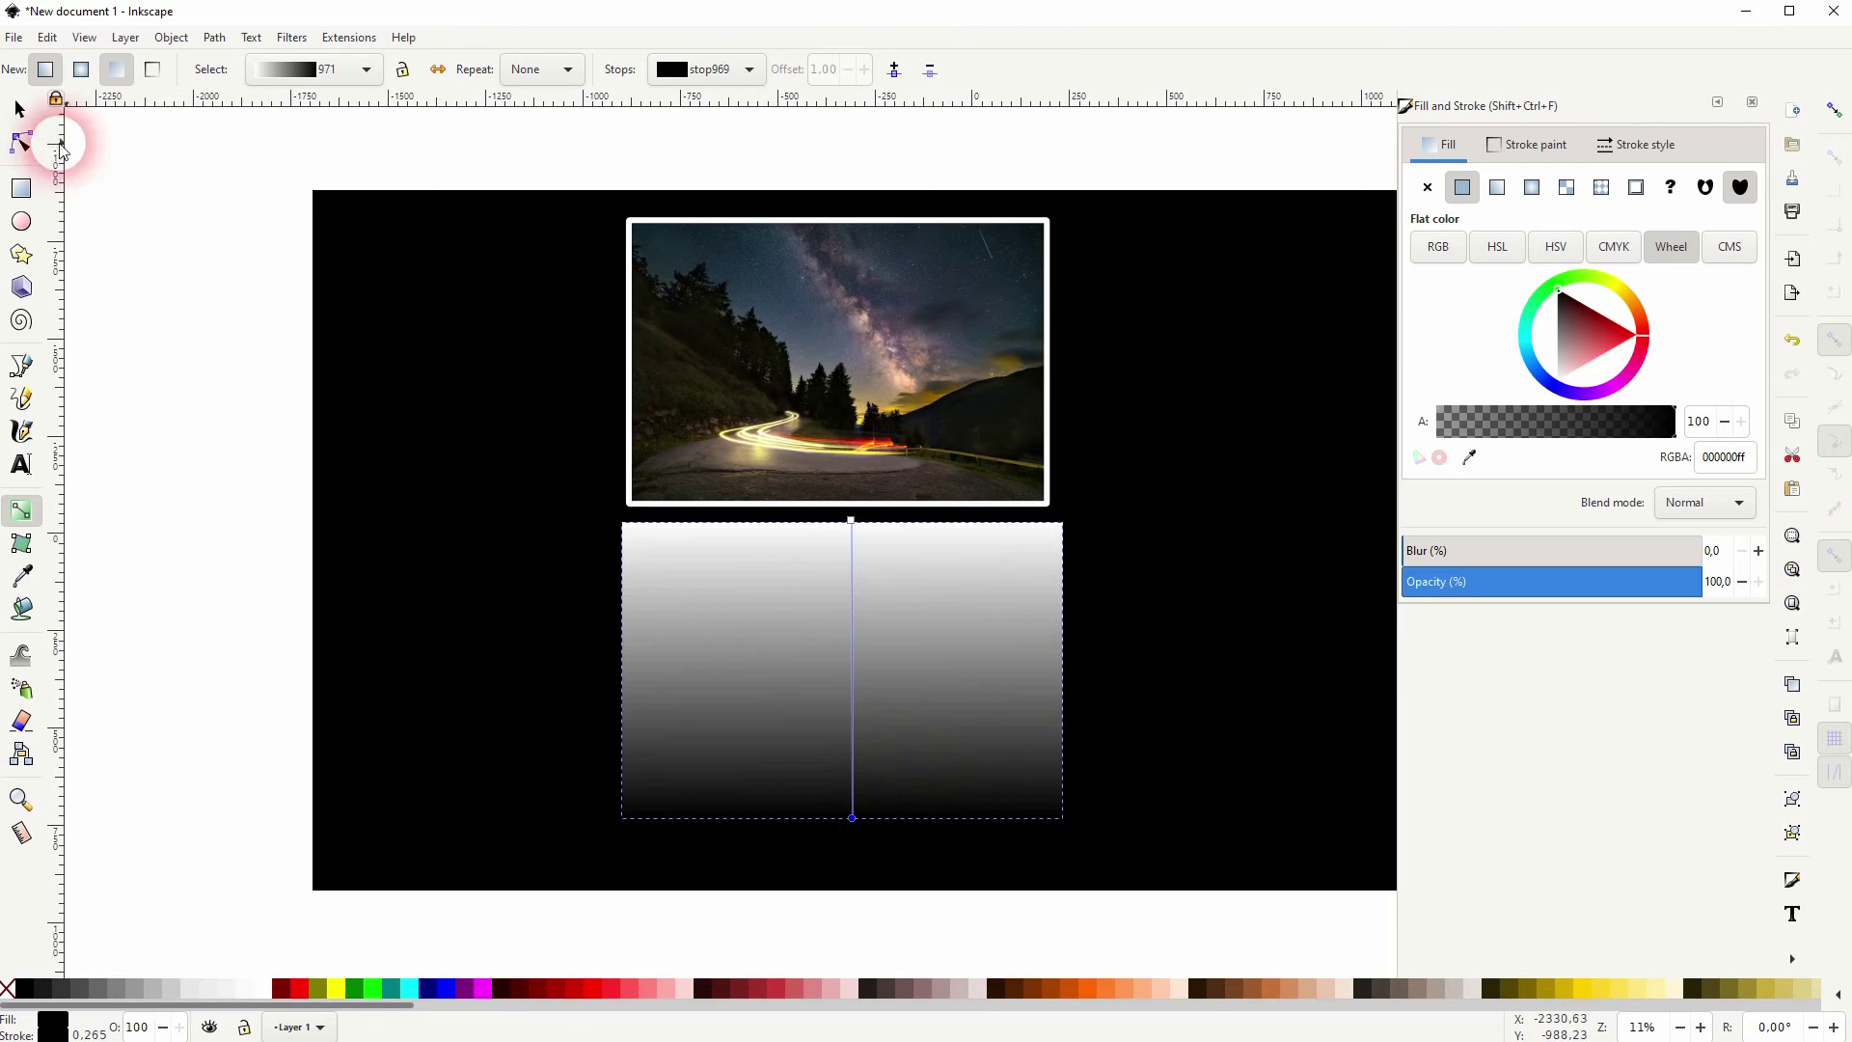
pyautogui.click(20, 109)
pyautogui.moveTo(562, 918); pyautogui.dragTo(1151, 494)
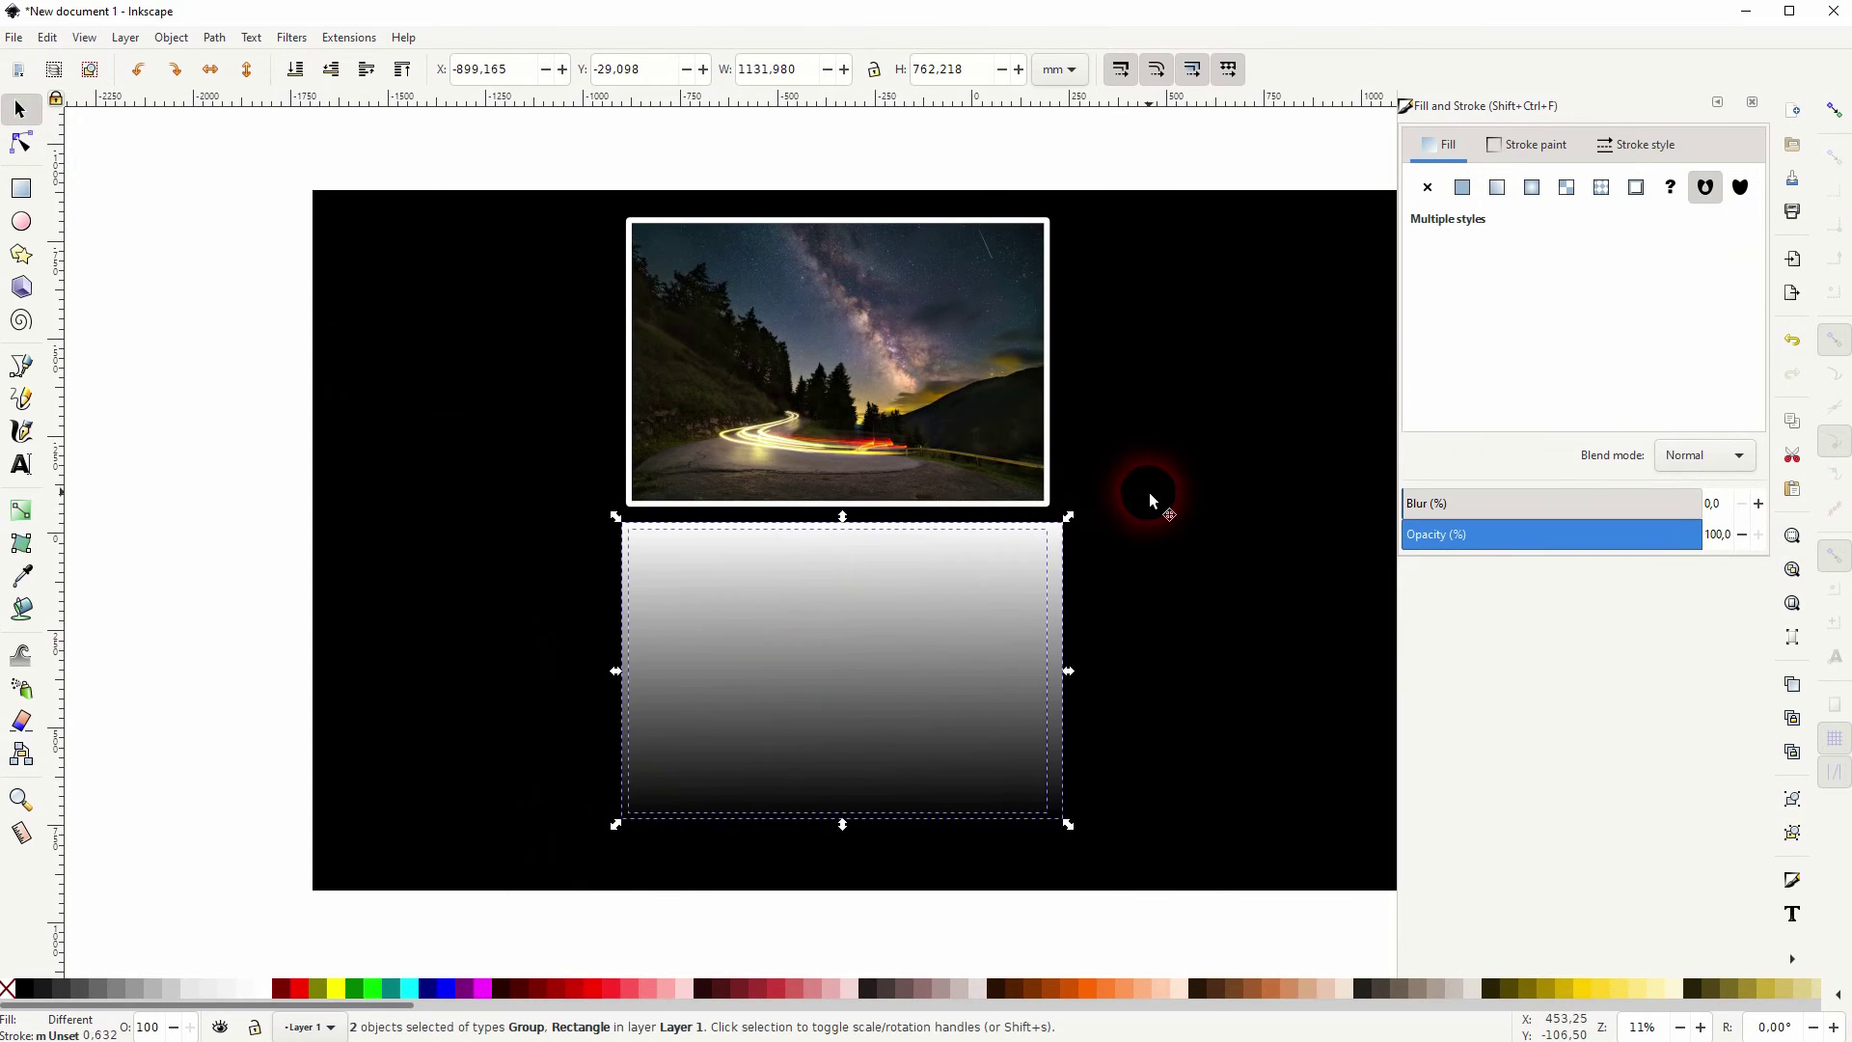
# - Set the gradient rectangle as the flipped photo's mask, delete the black background, and reselect the reflection
pyautogui.rightClick(870, 565)
pyautogui.click(984, 881)
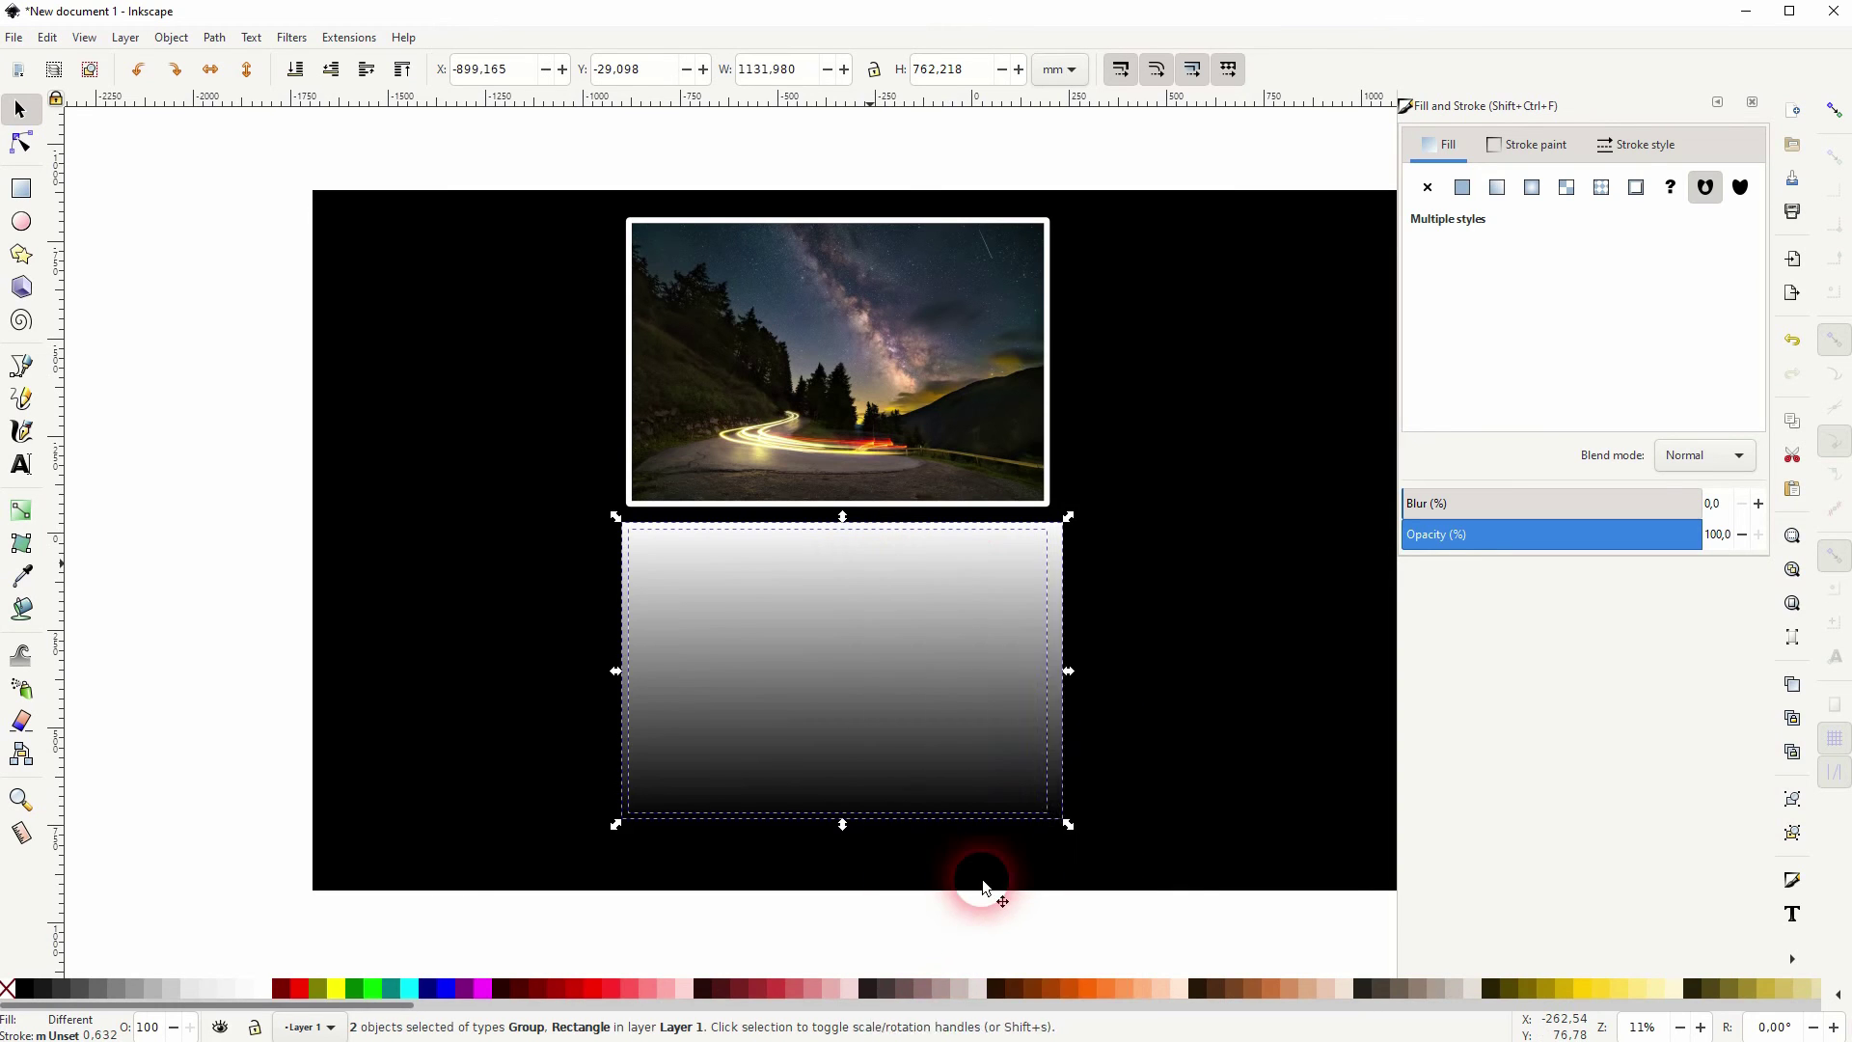
pyautogui.click(1293, 605)
pyautogui.press('Delete')
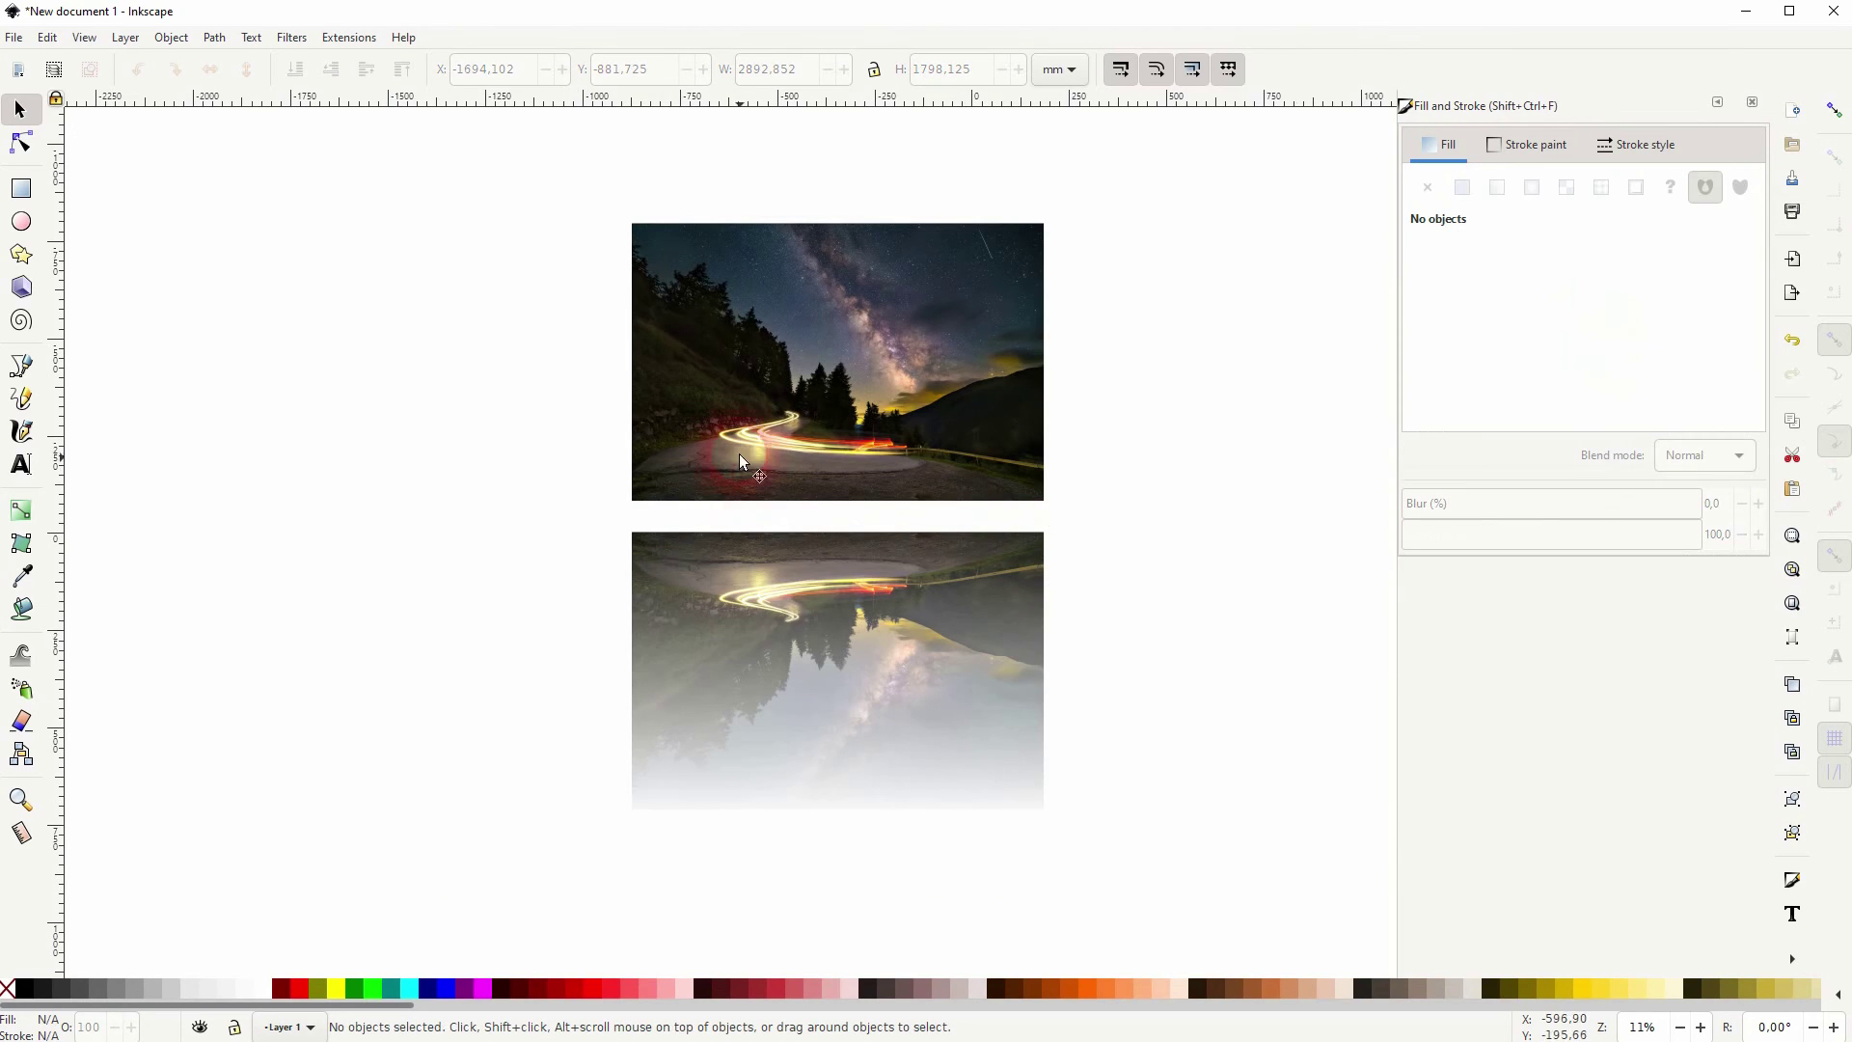
pyautogui.moveTo(537, 864); pyautogui.dragTo(1145, 499)
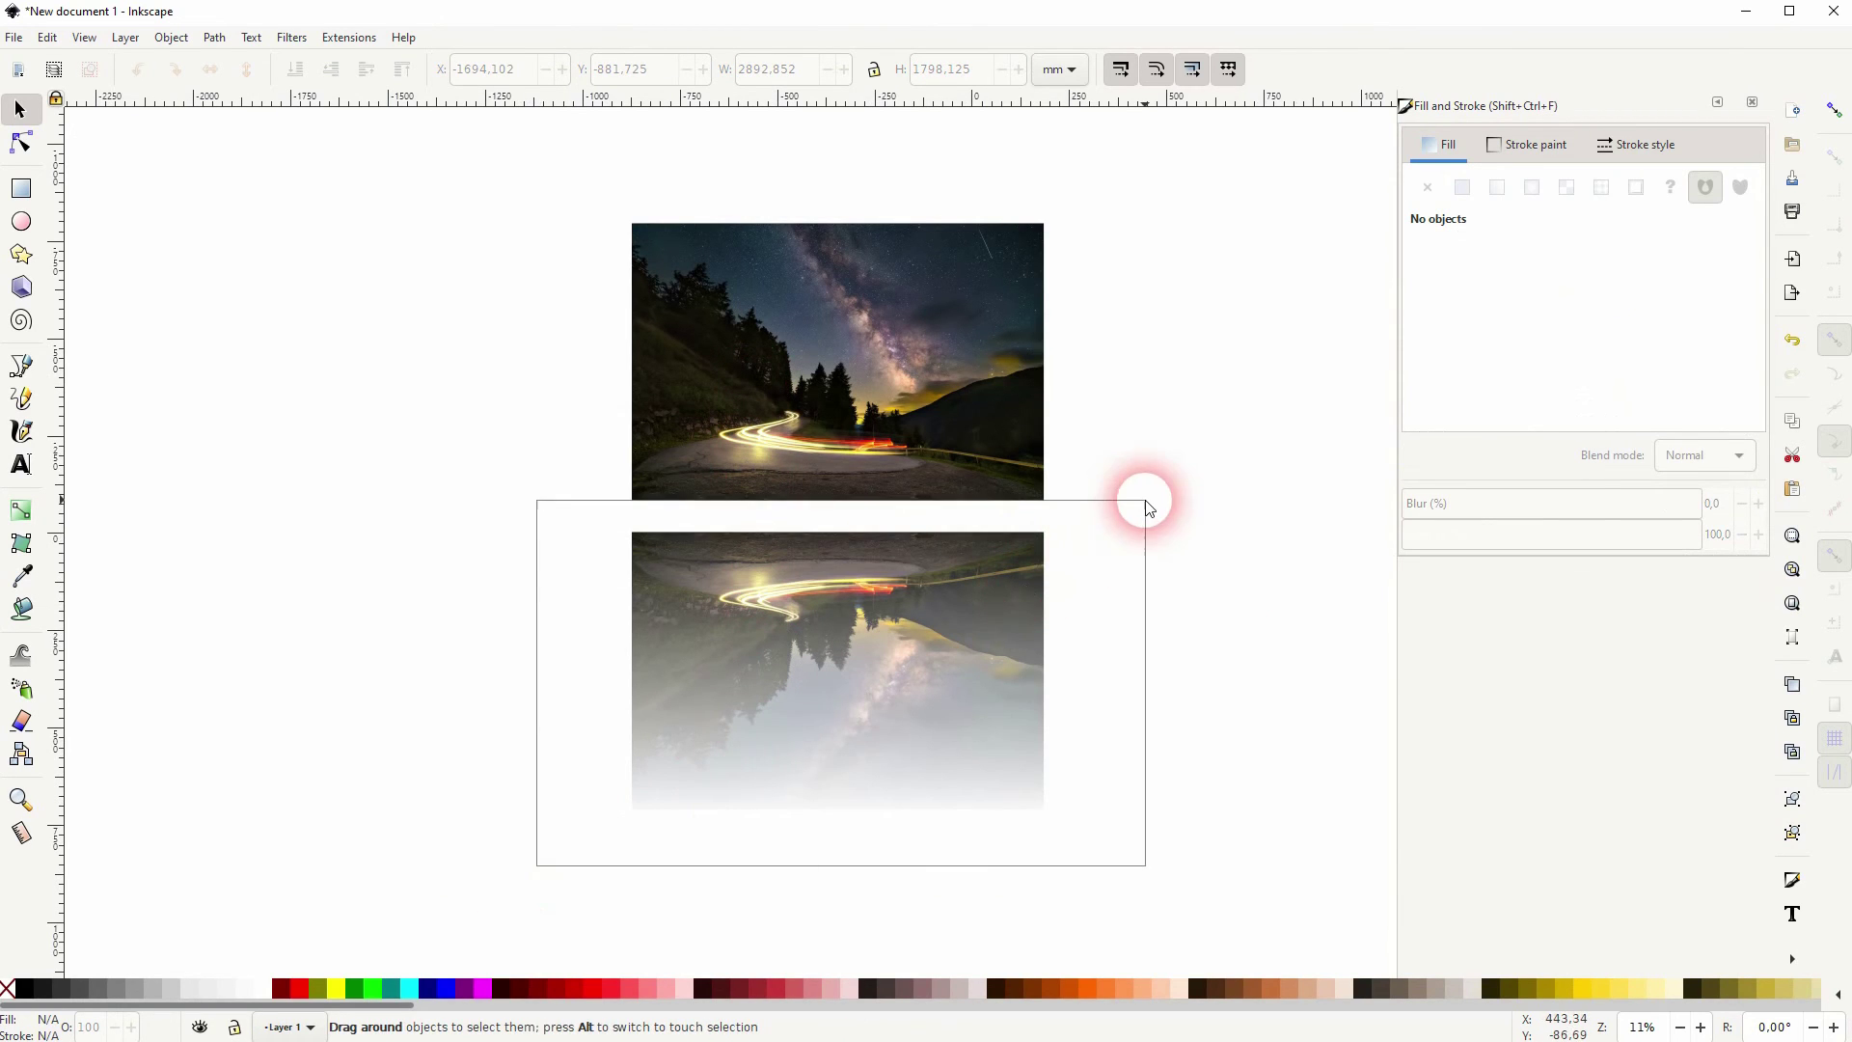
# - Release the mask from the reflection
pyautogui.rightClick(856, 580)
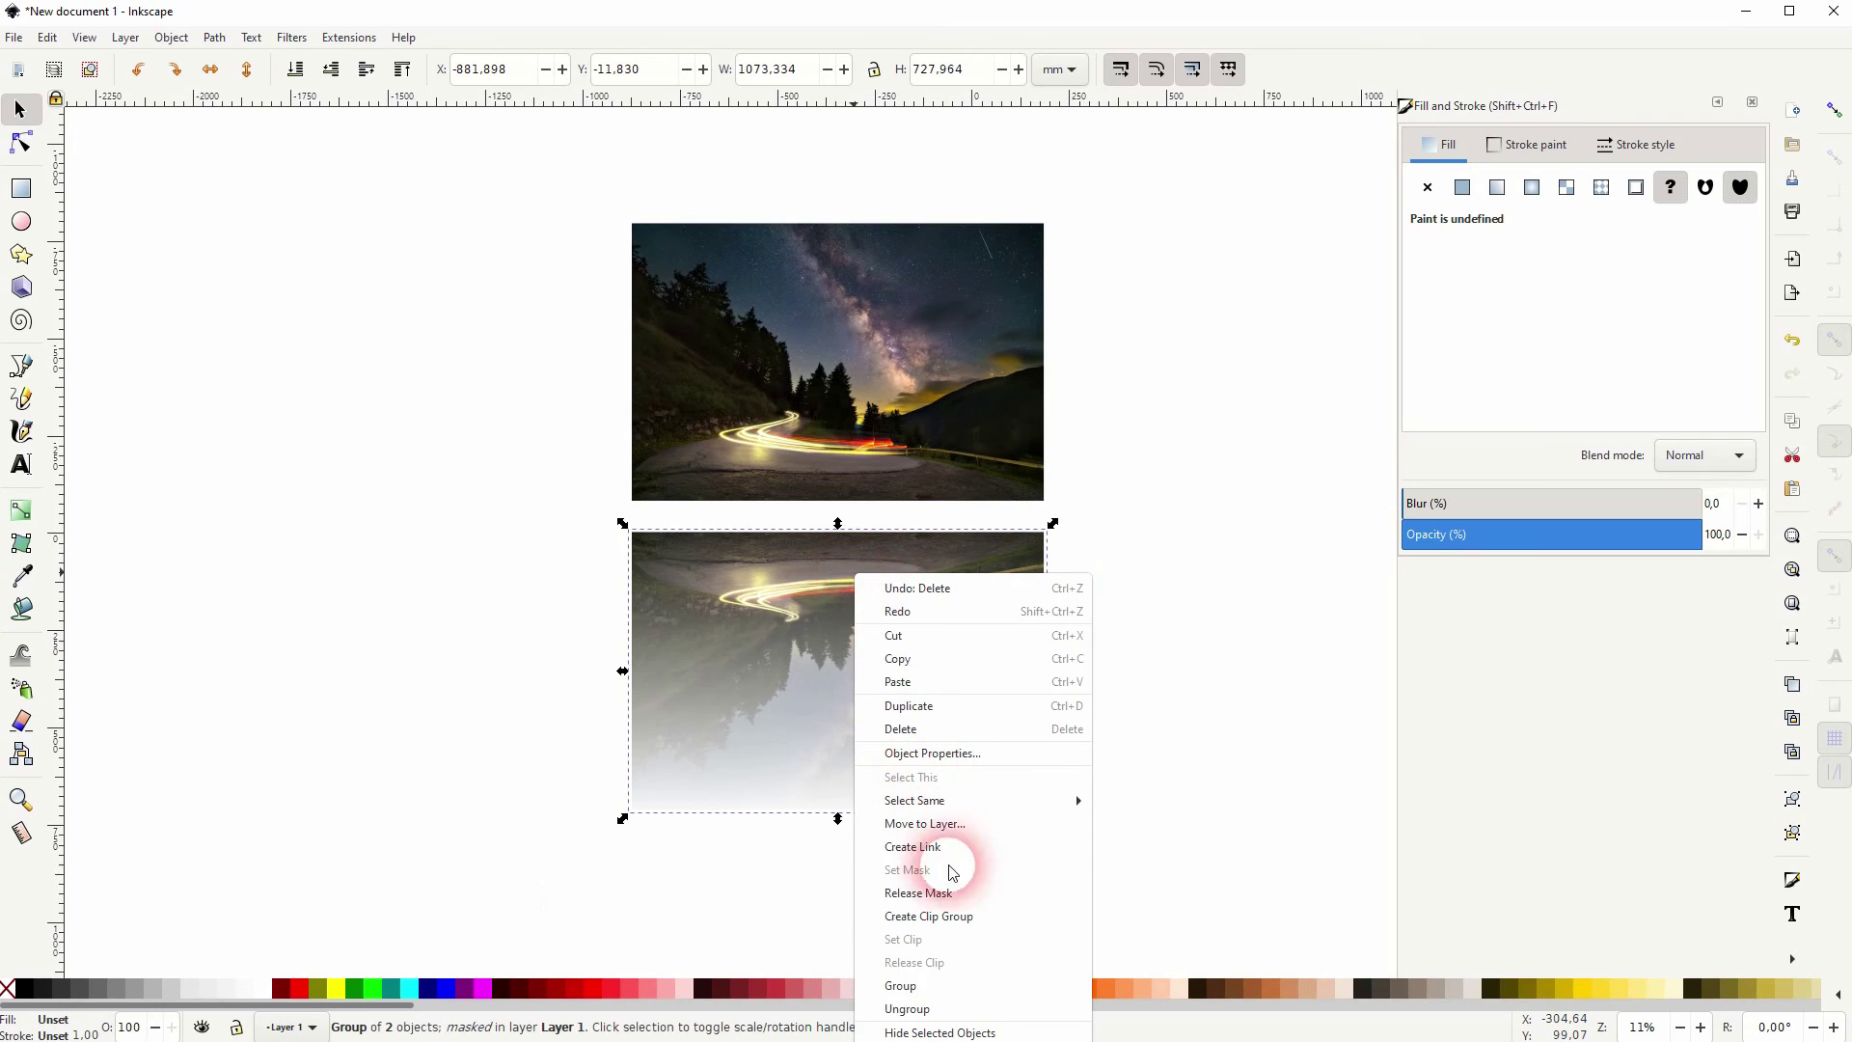
pyautogui.click(940, 892)
pyautogui.click(1199, 711)
# - Drag the gradient's black end stop up to about halfway, then select rectangle and photo together
pyautogui.click(878, 669)
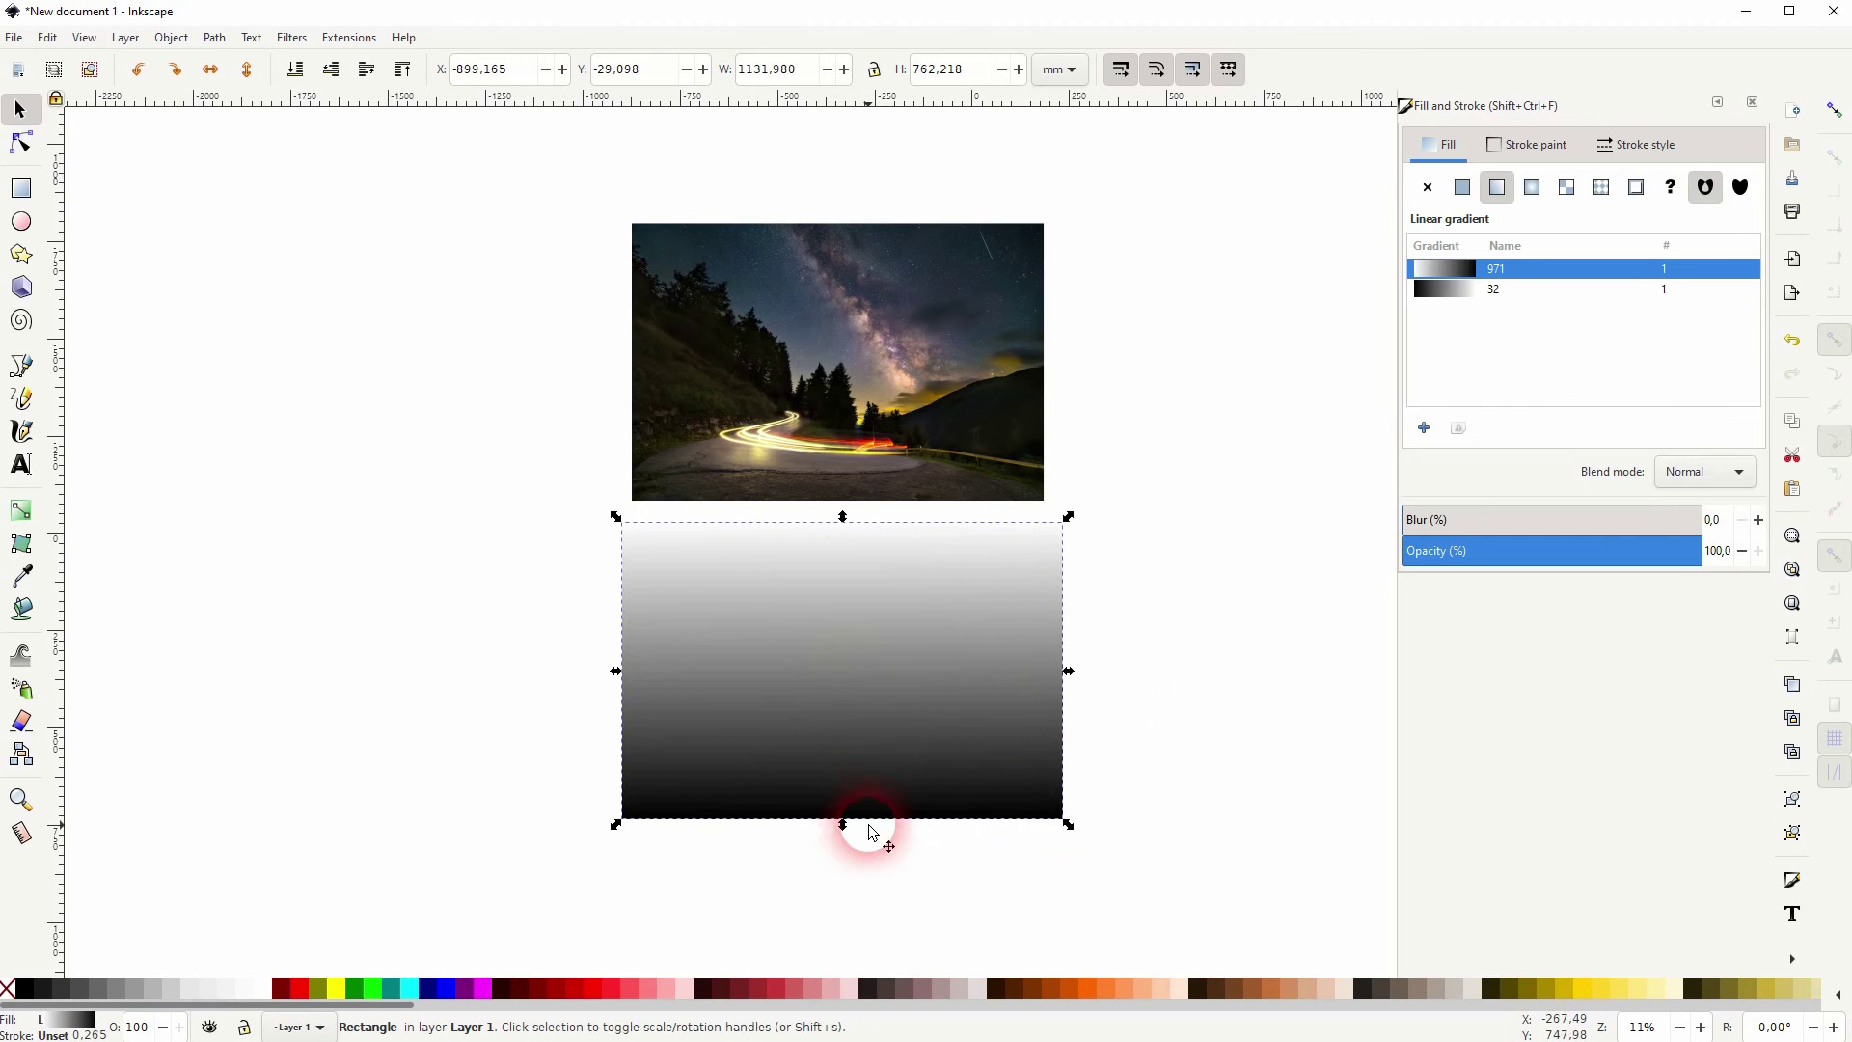
pyautogui.click(851, 820)
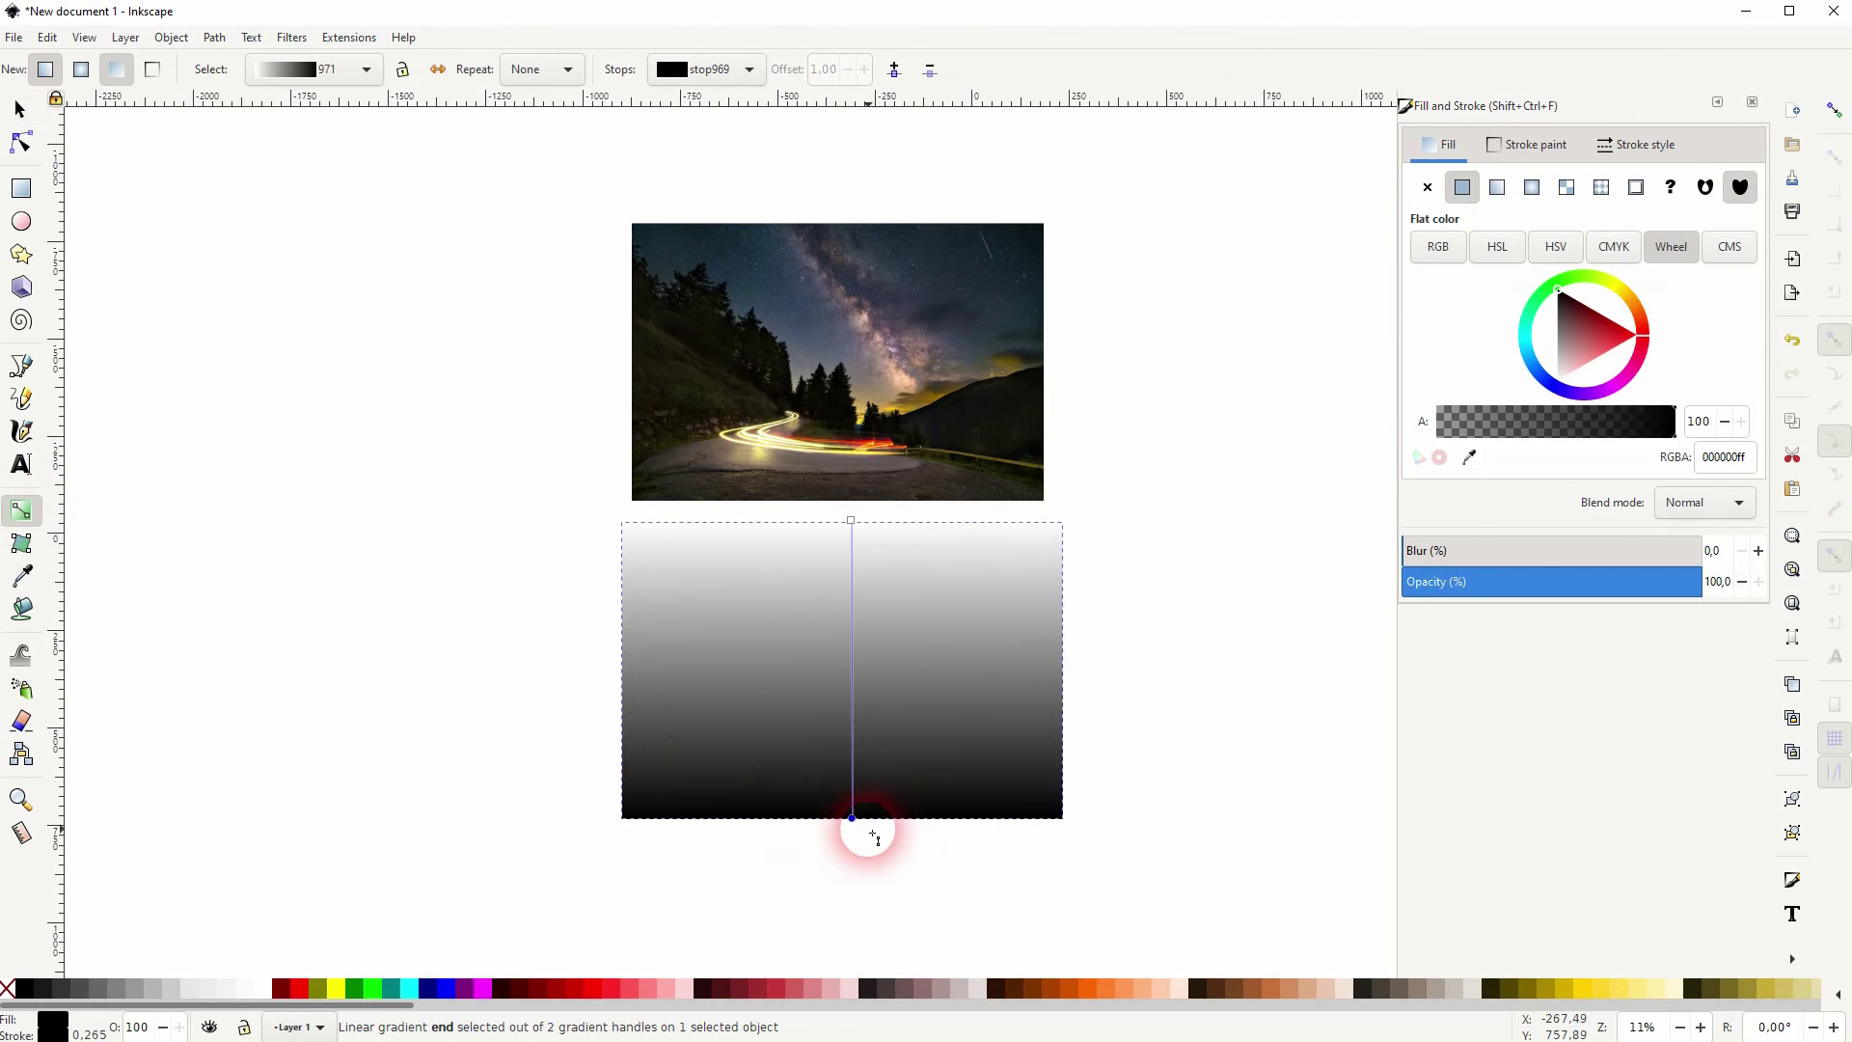
pyautogui.moveTo(849, 820); pyautogui.dragTo(859, 662)
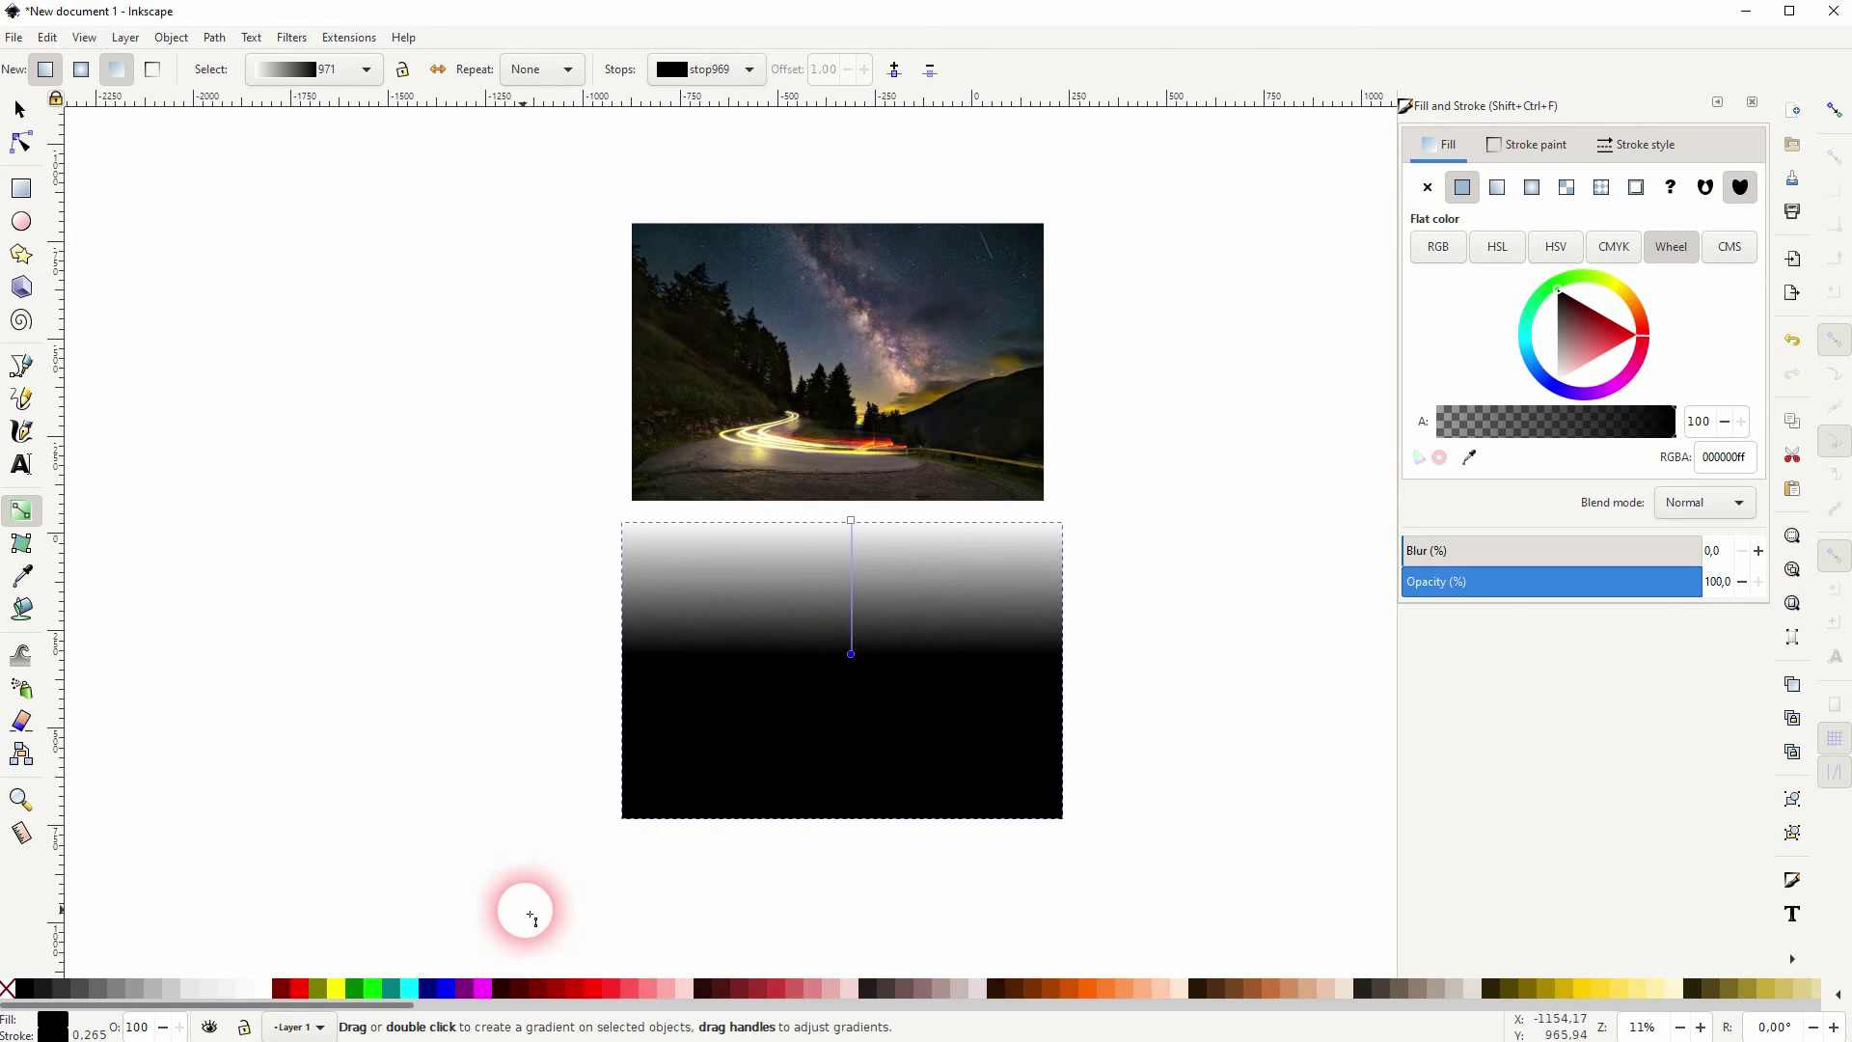
pyautogui.click(21, 112)
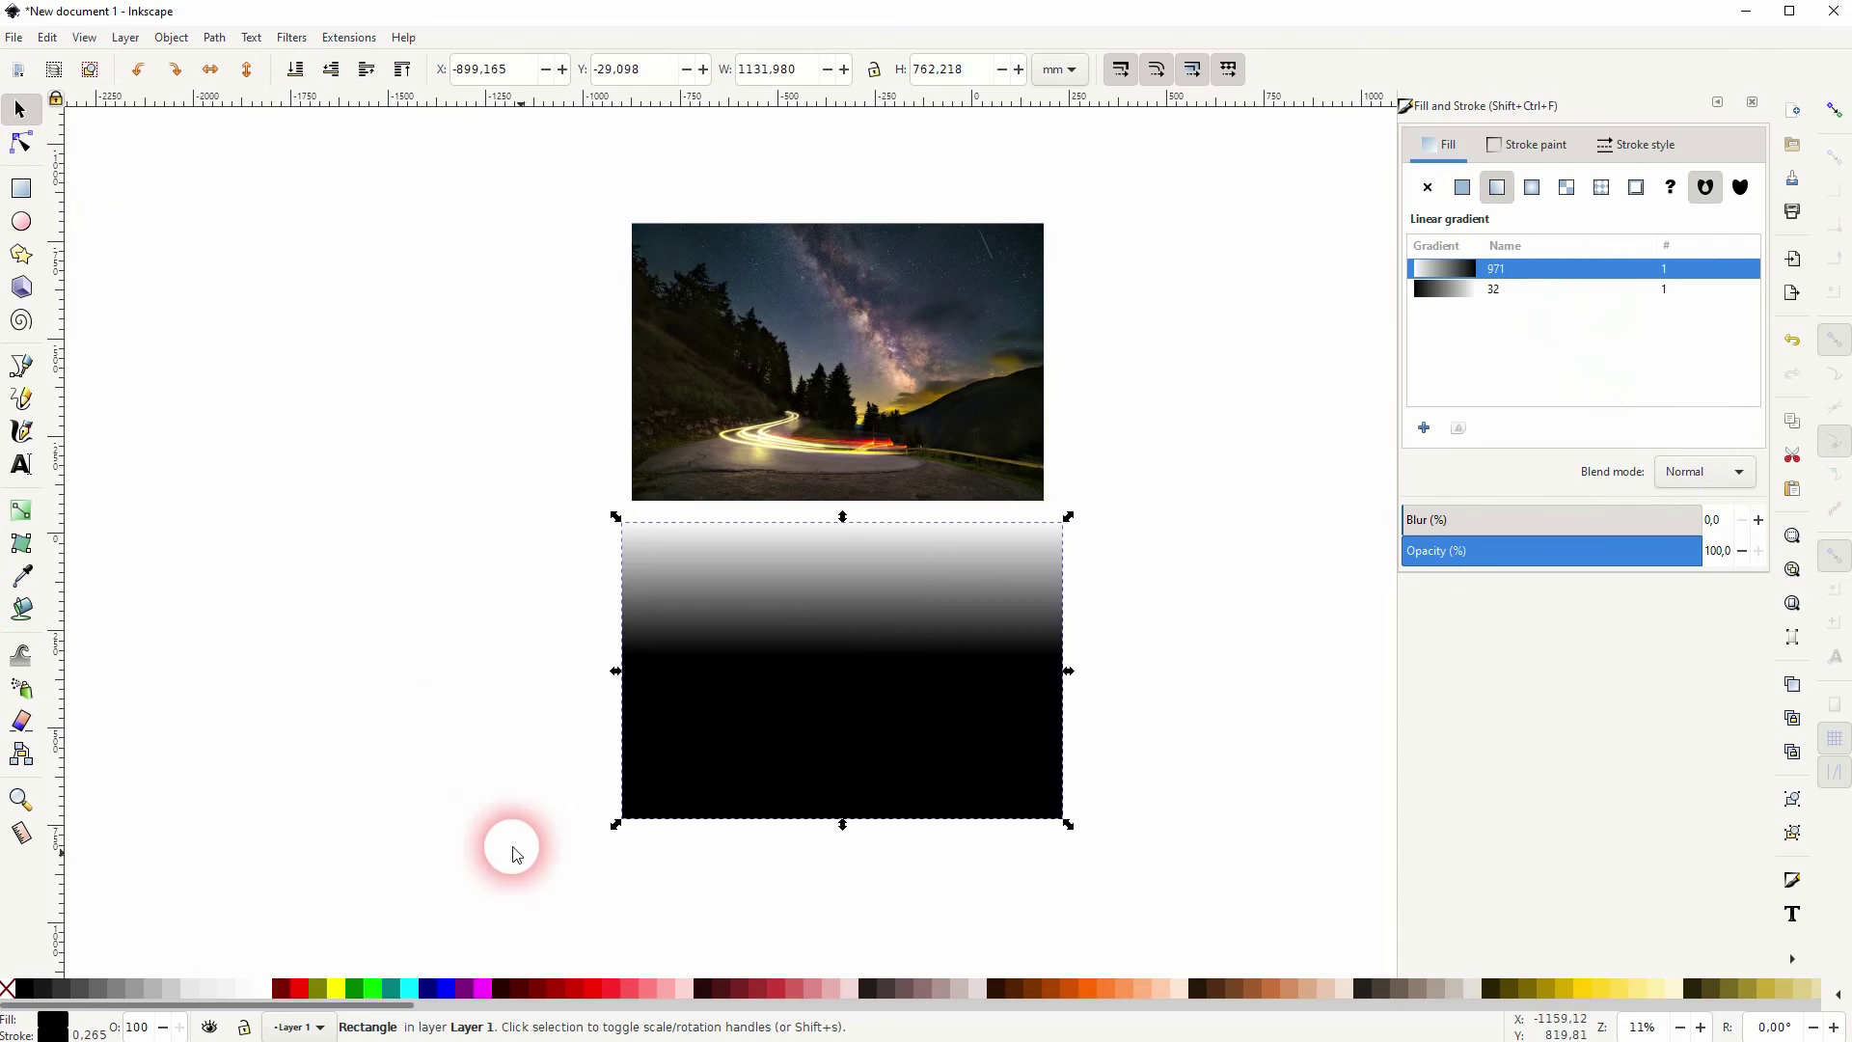
pyautogui.moveTo(526, 853); pyautogui.dragTo(1104, 520)
# - Reapply Set Mask so the shortened gradient masks the flipped photo
pyautogui.rightClick(955, 587)
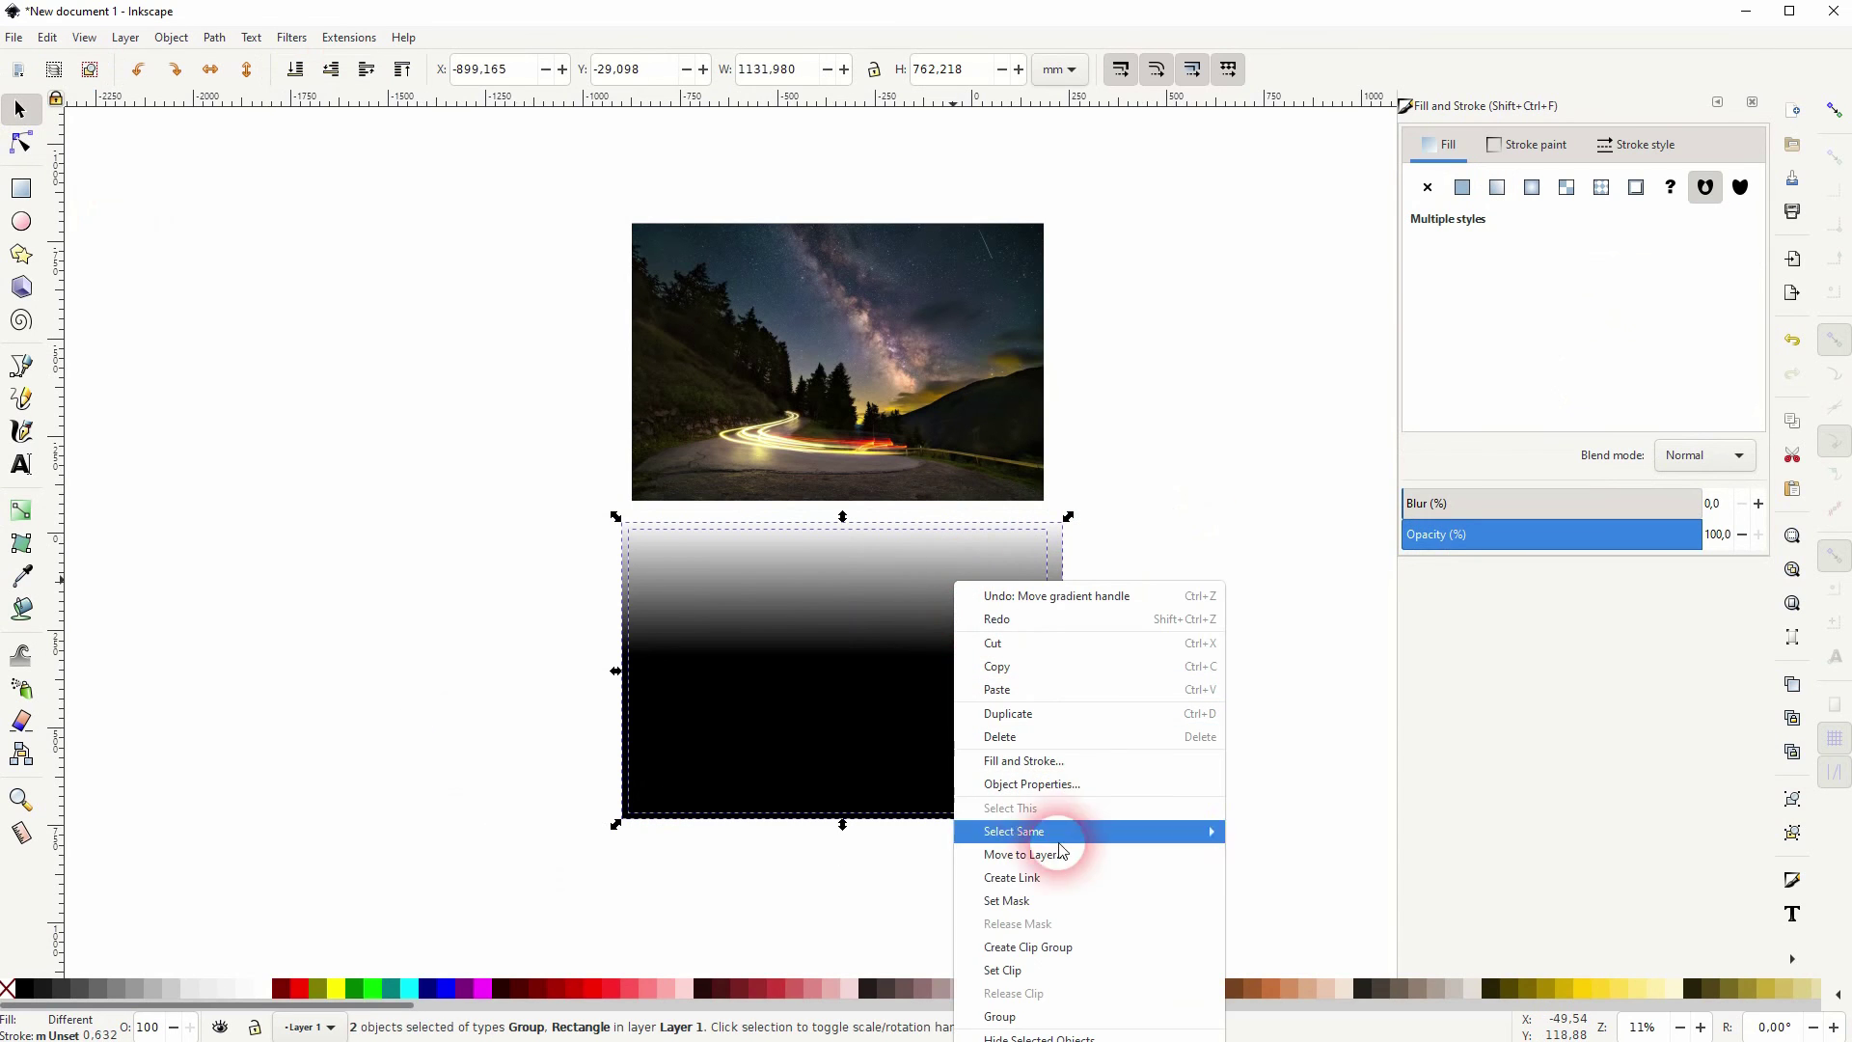
pyautogui.click(1073, 900)
pyautogui.click(1162, 692)
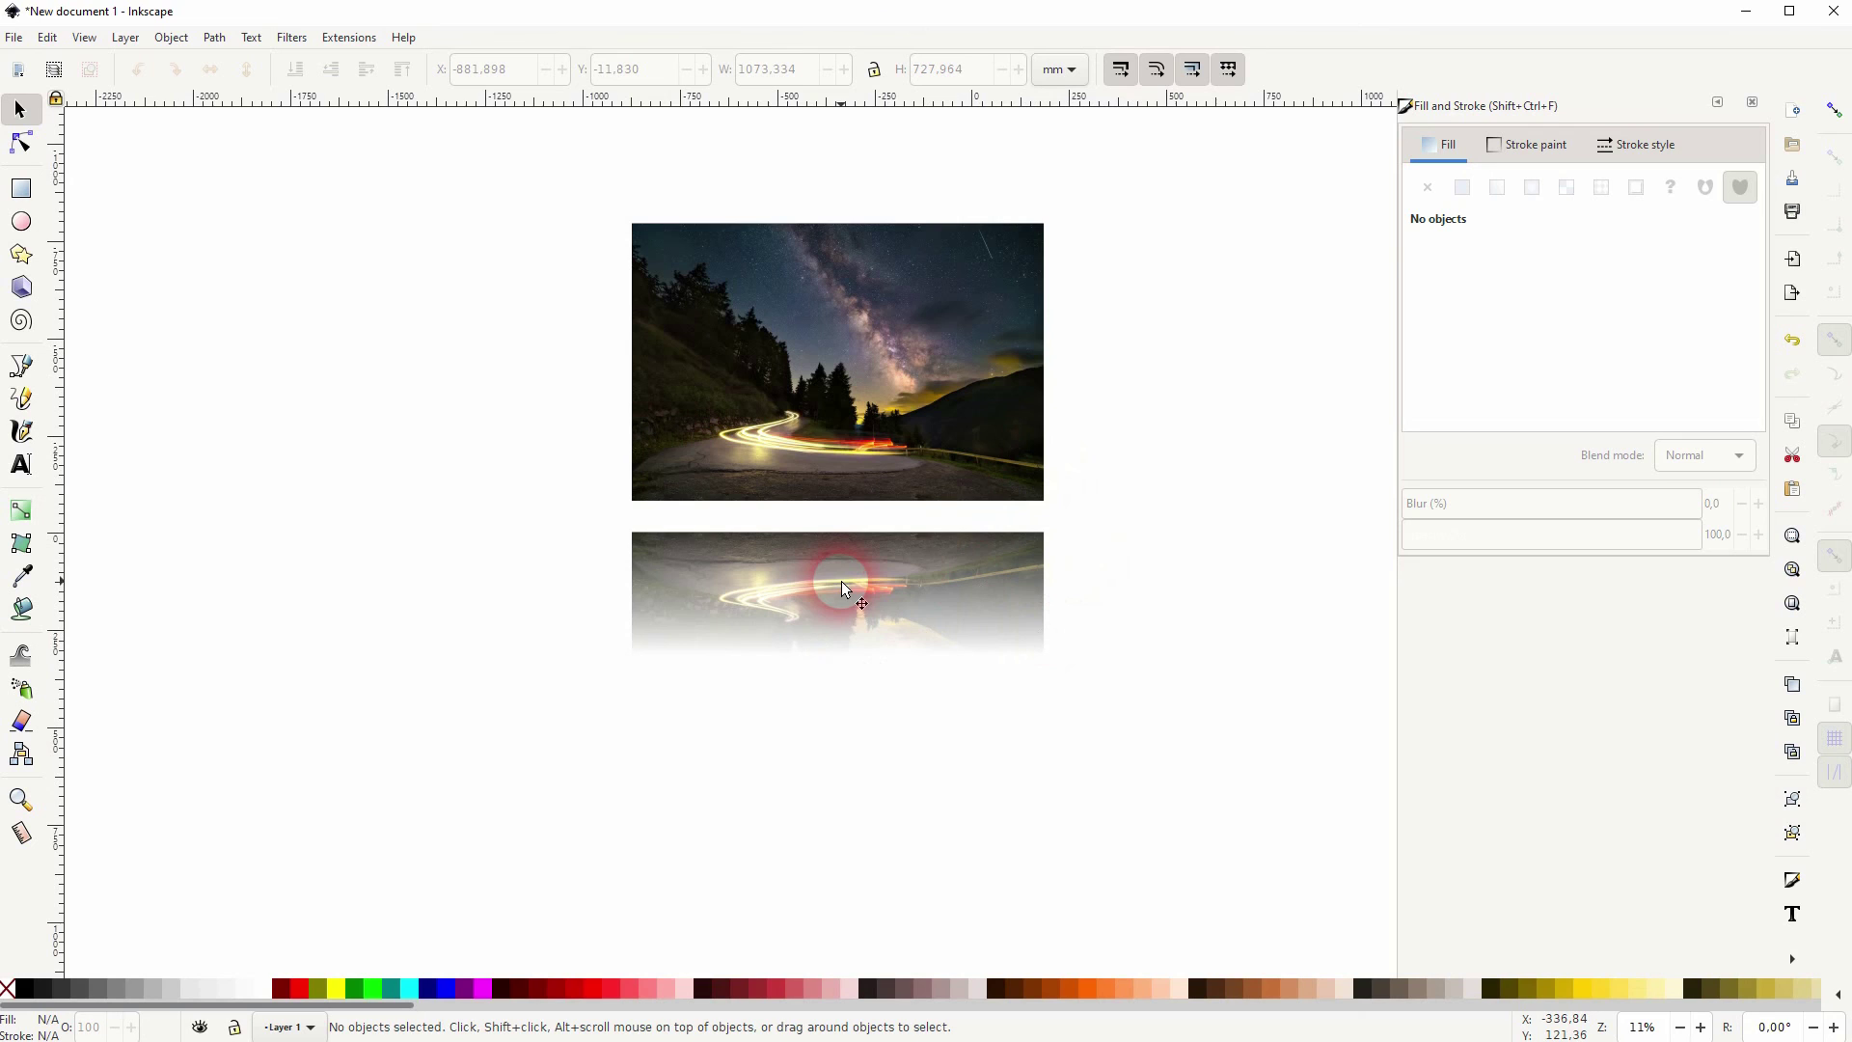
# - Move the masked reflection up just beneath the original photo and close Fill and Stroke
pyautogui.moveTo(447, 872); pyautogui.dragTo(1169, 473)
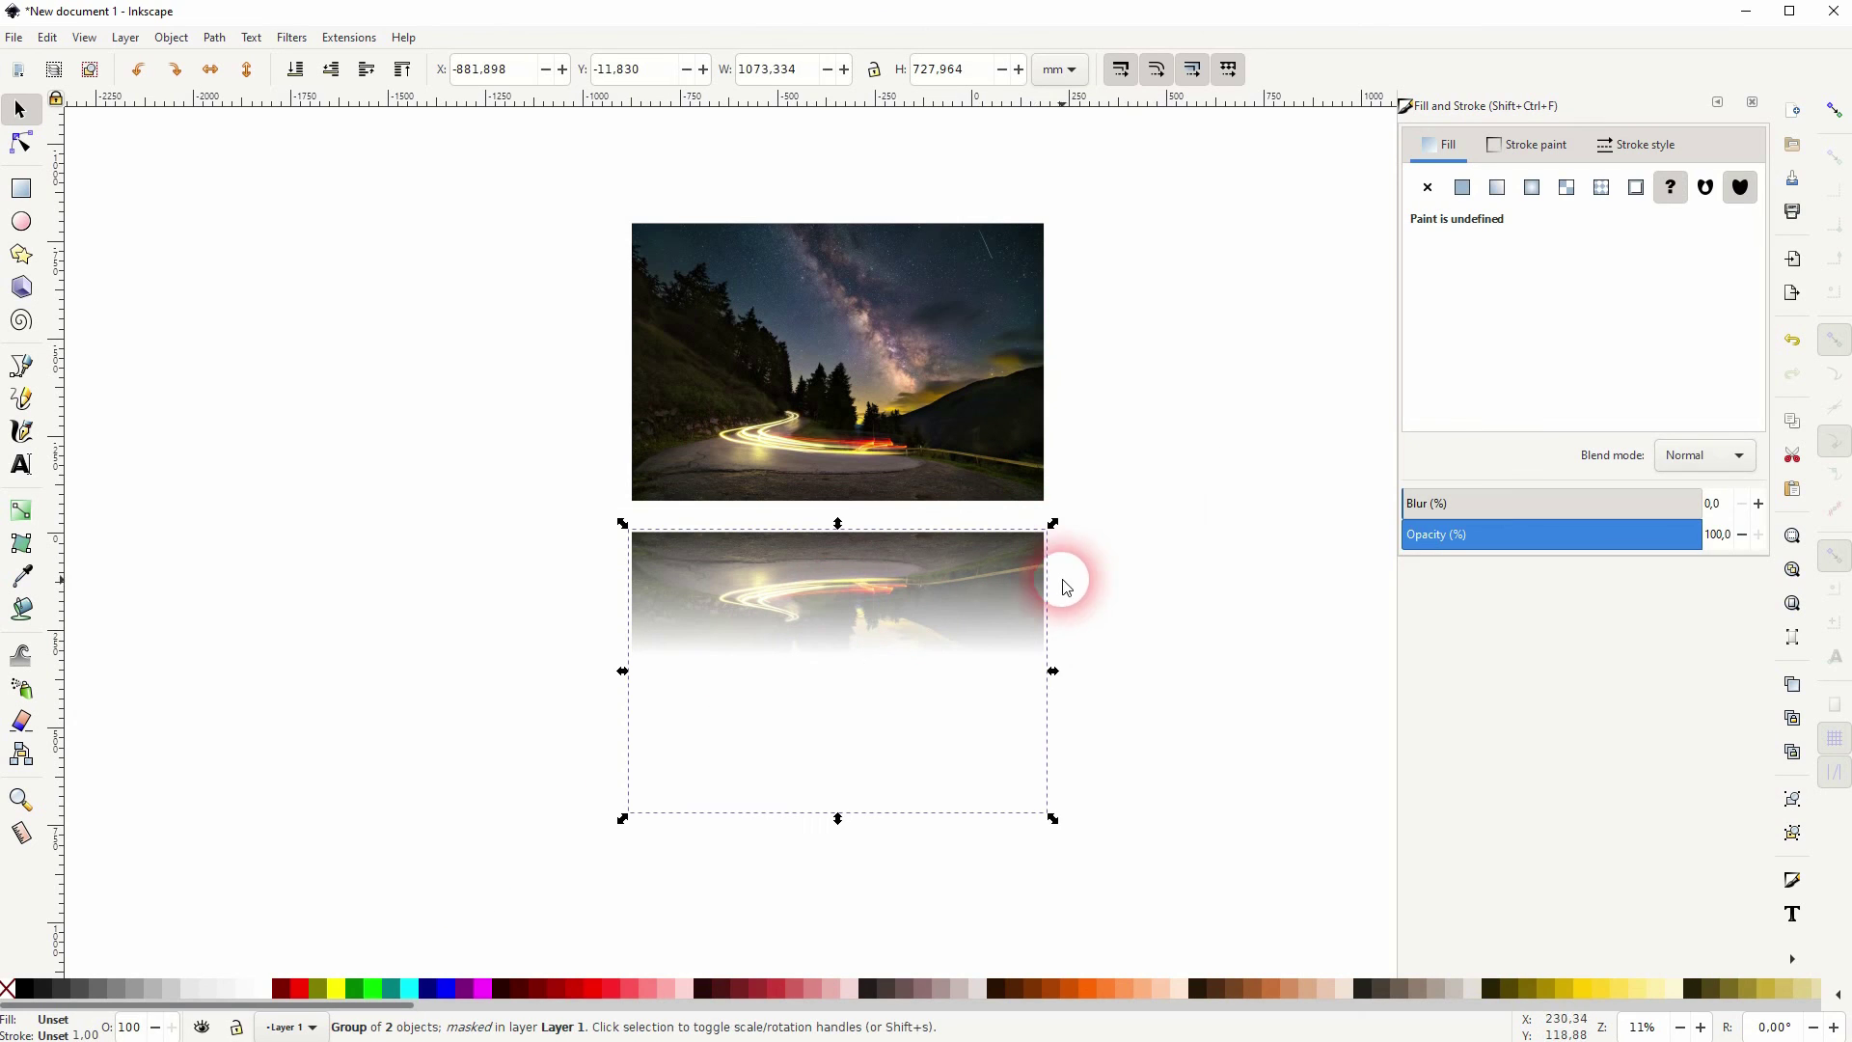
pyautogui.press('Escape')
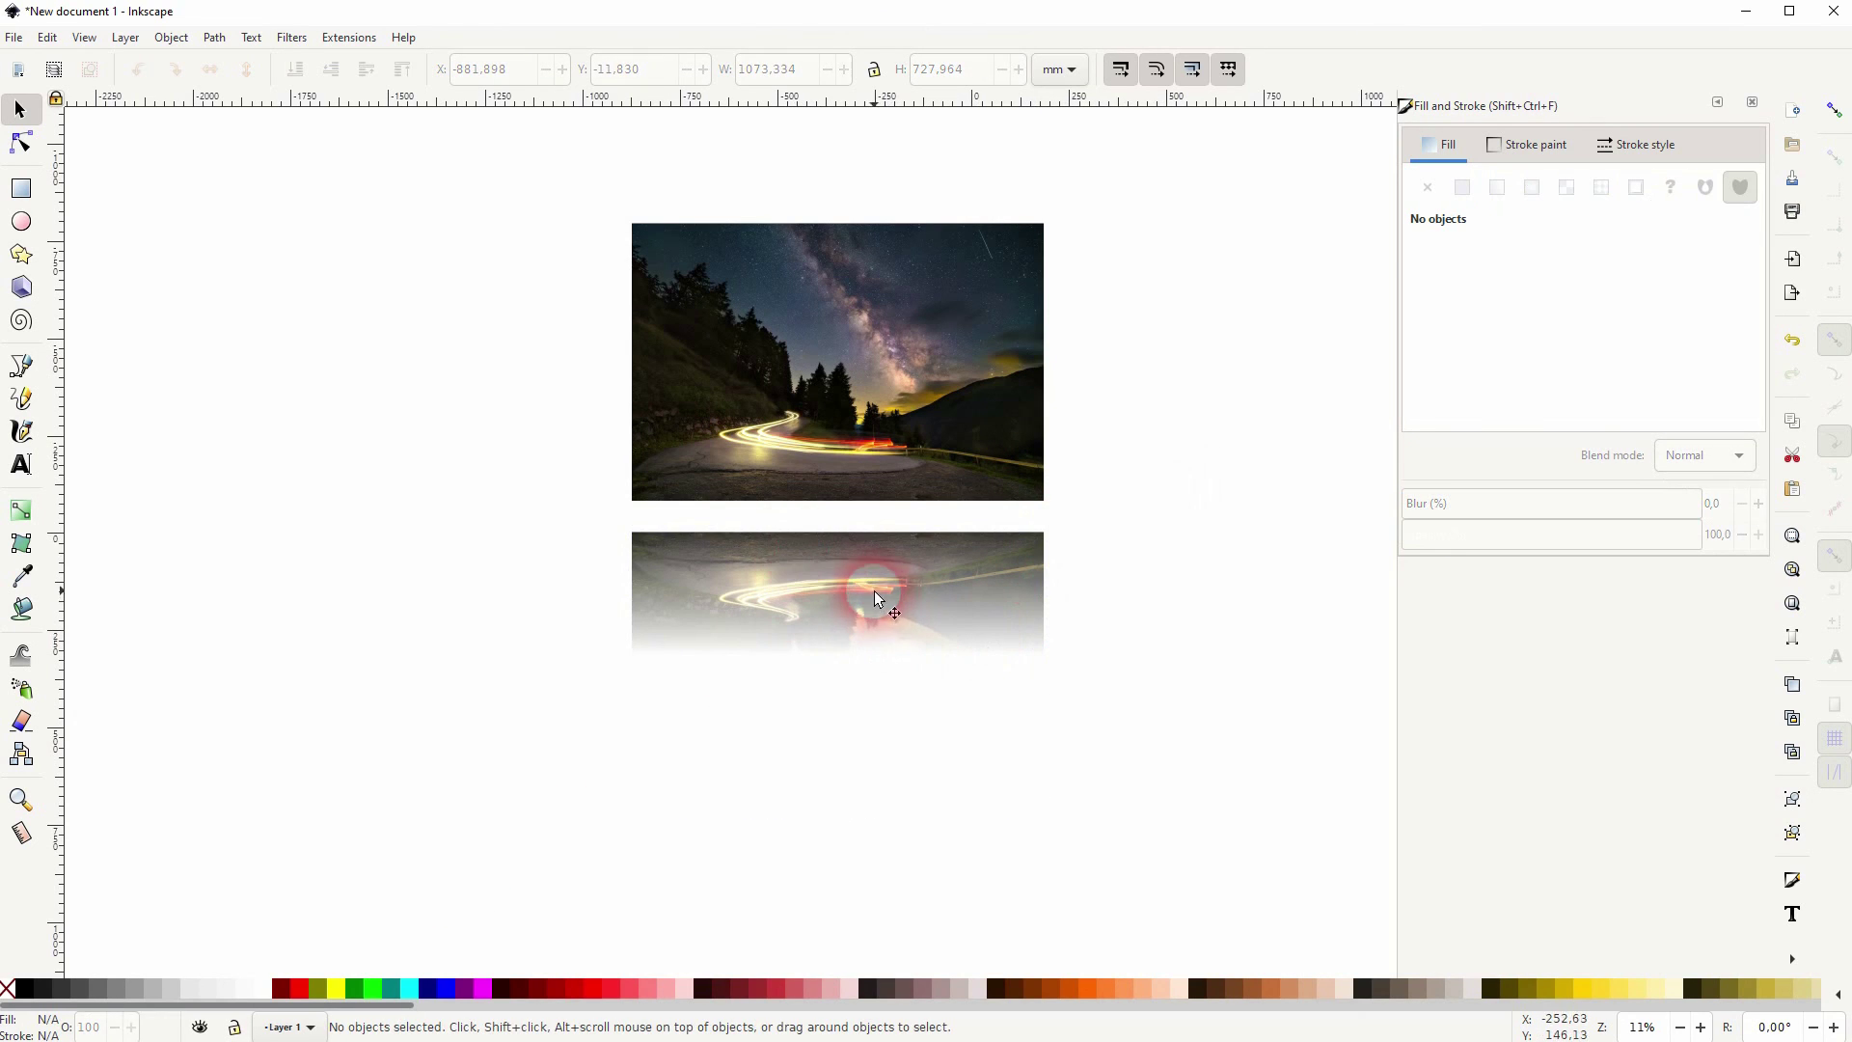
pyautogui.moveTo(524, 924); pyautogui.dragTo(1253, 415)
pyautogui.moveTo(835, 585); pyautogui.dragTo(826, 562)
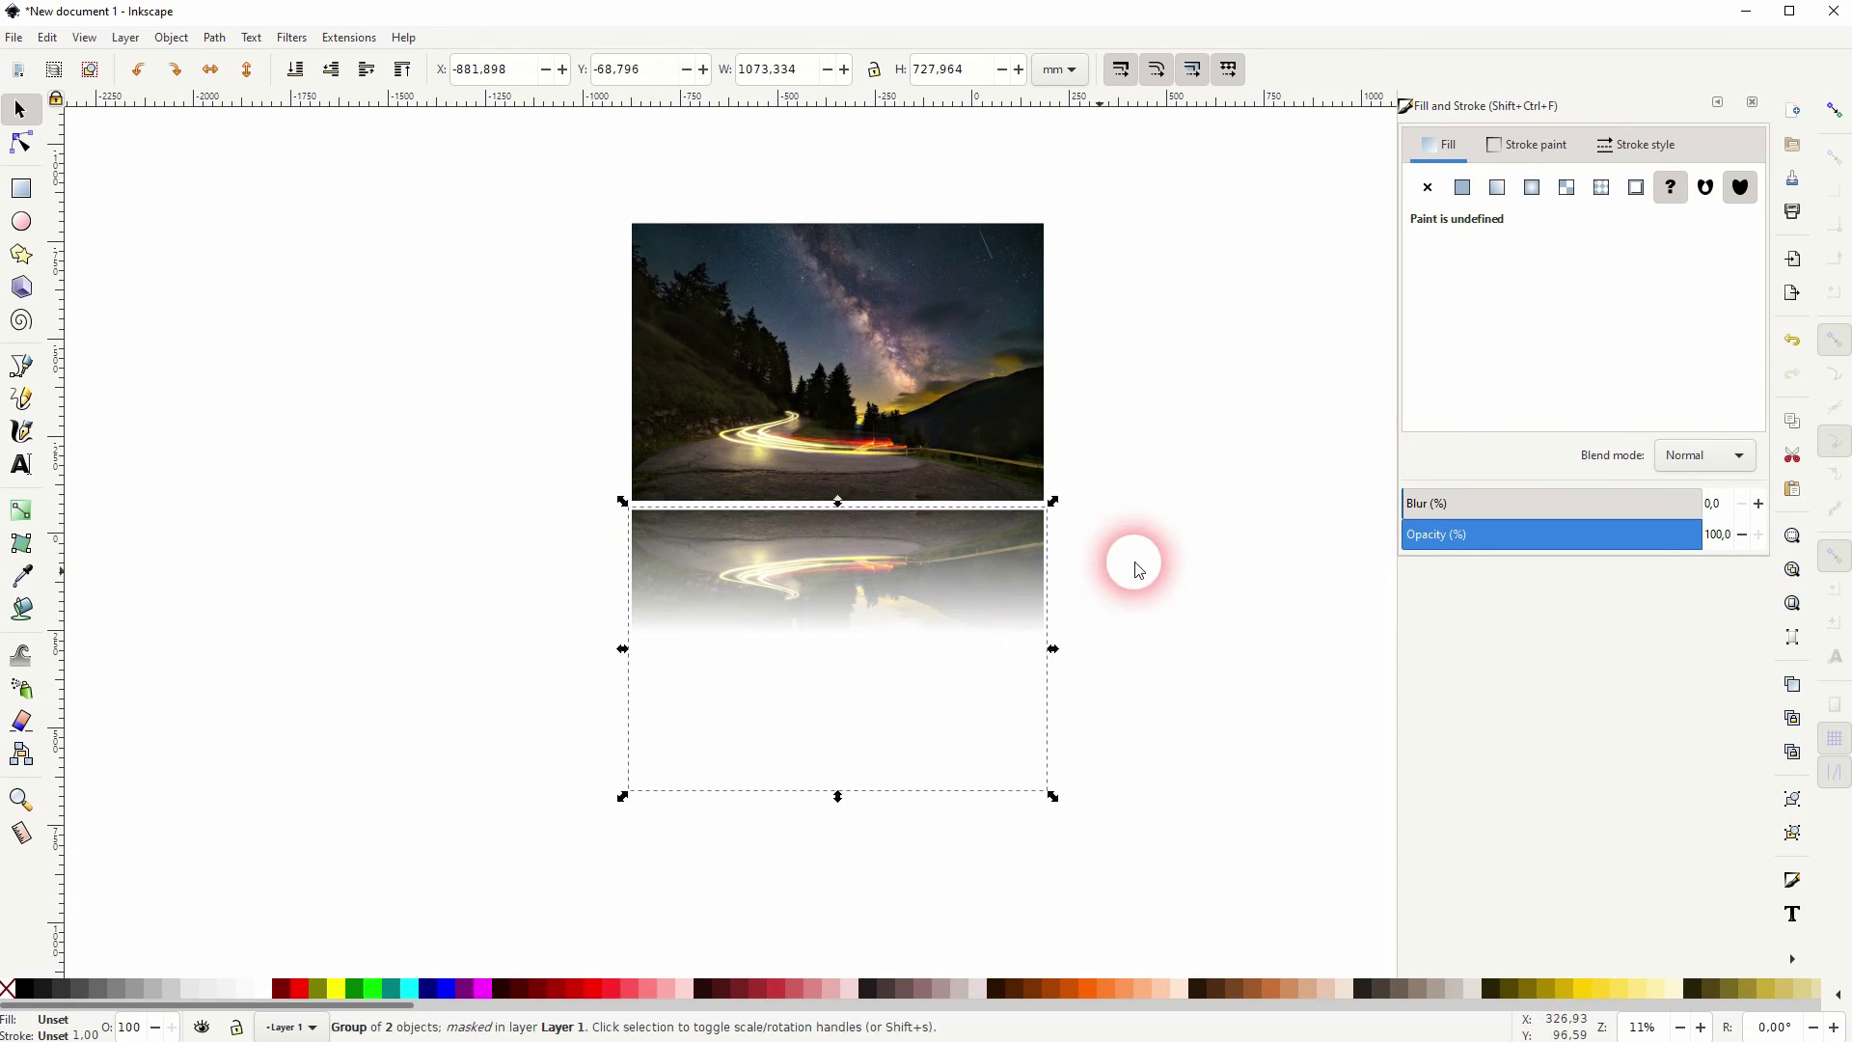
pyautogui.click(1133, 558)
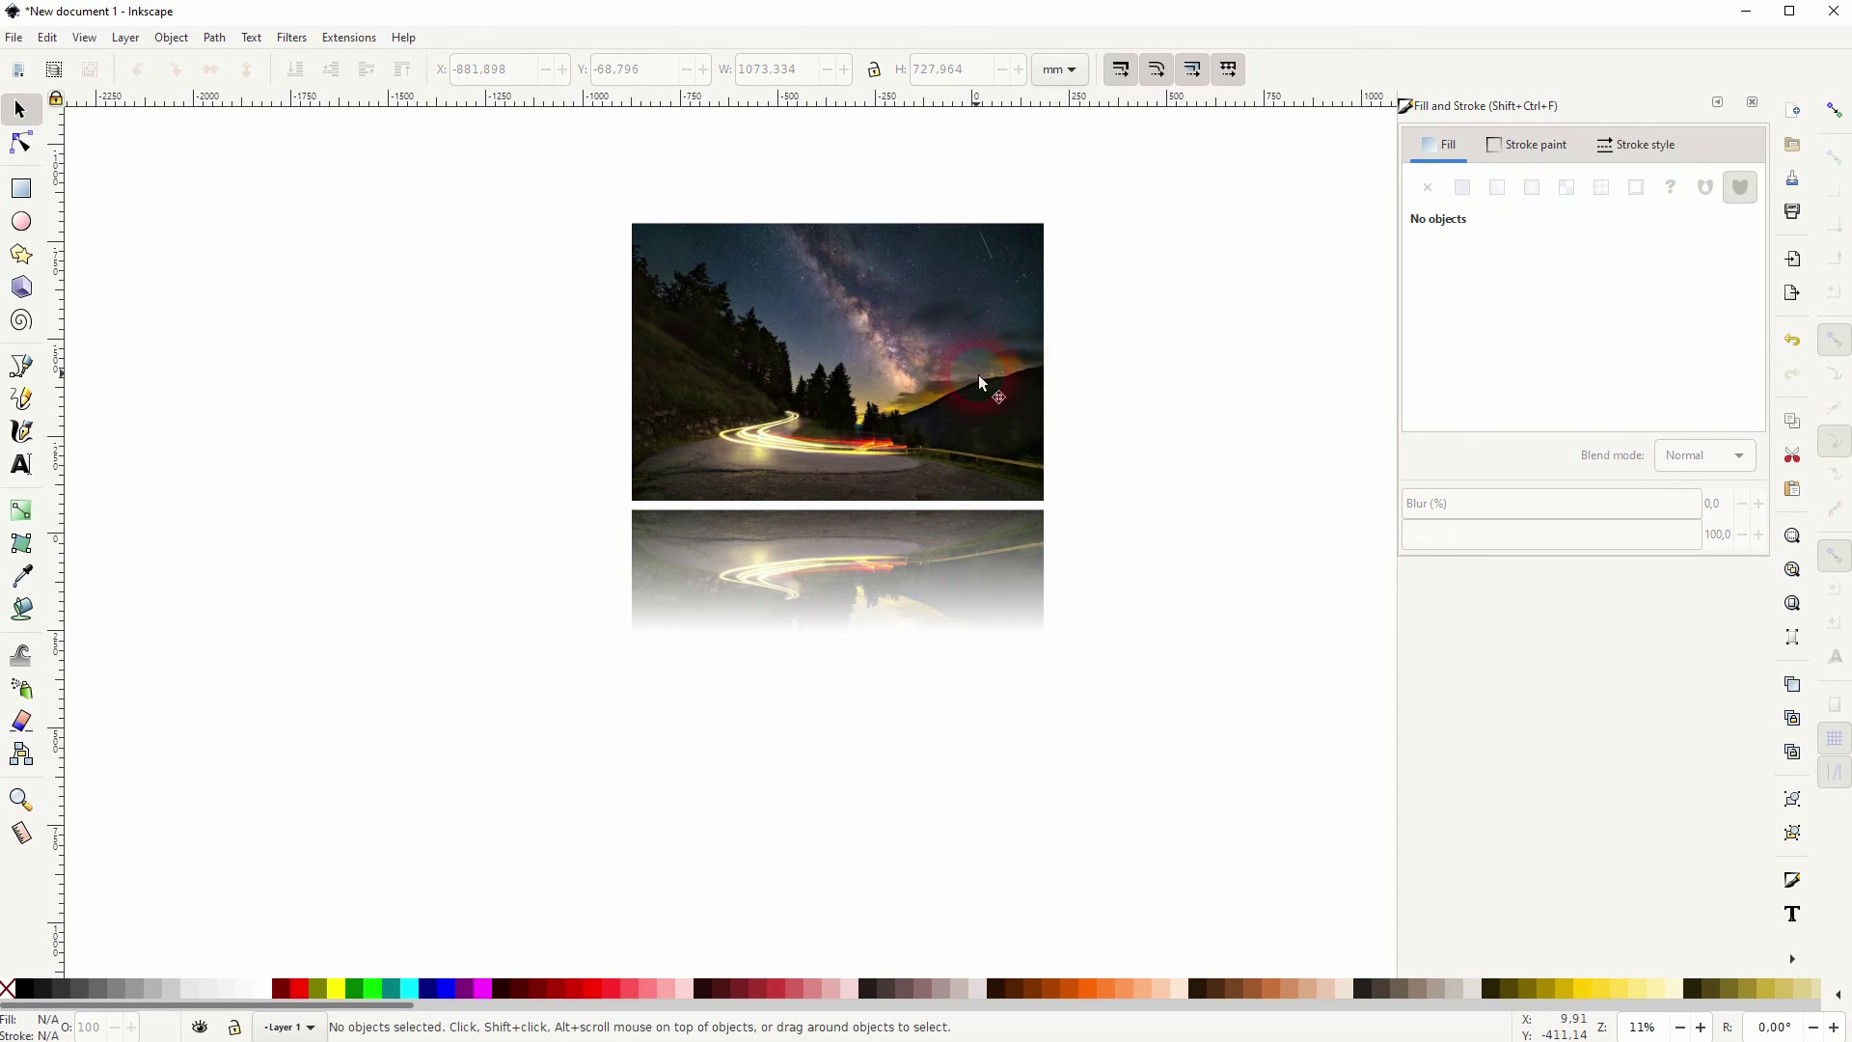
pyautogui.click(1226, 442)
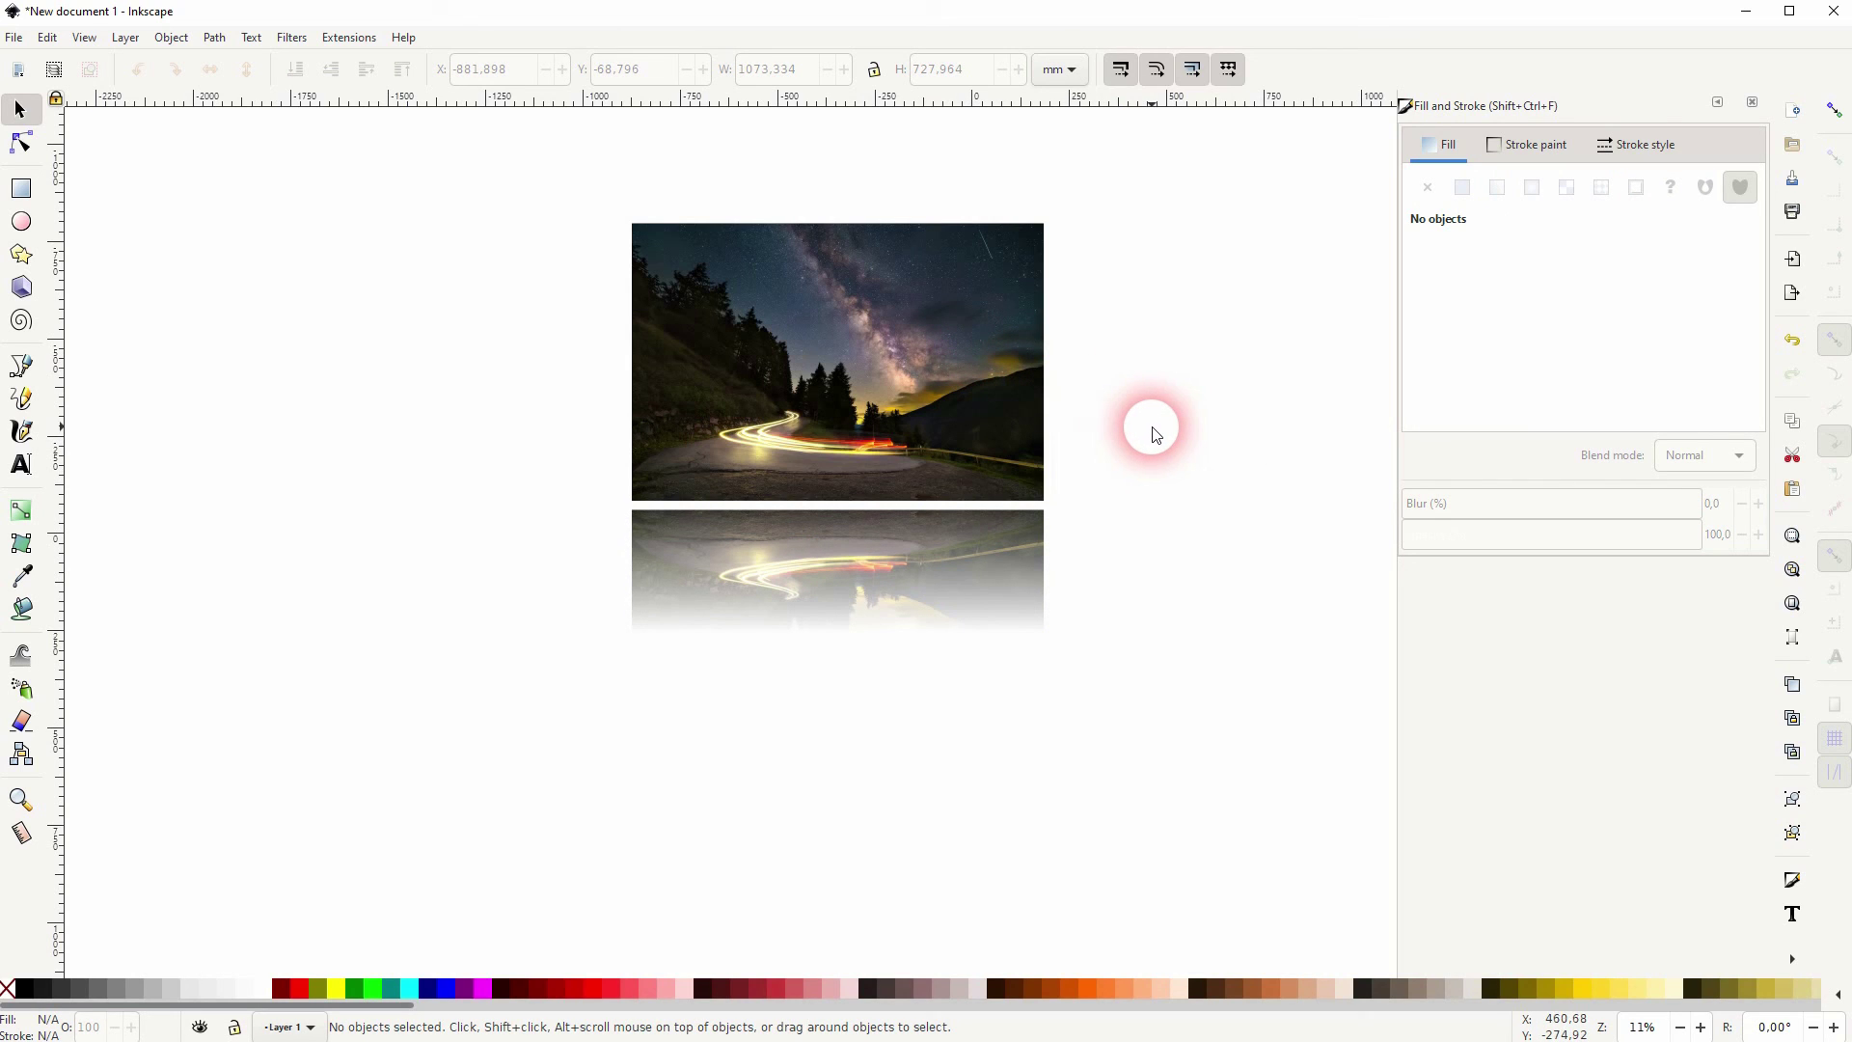
pyautogui.click(1751, 102)
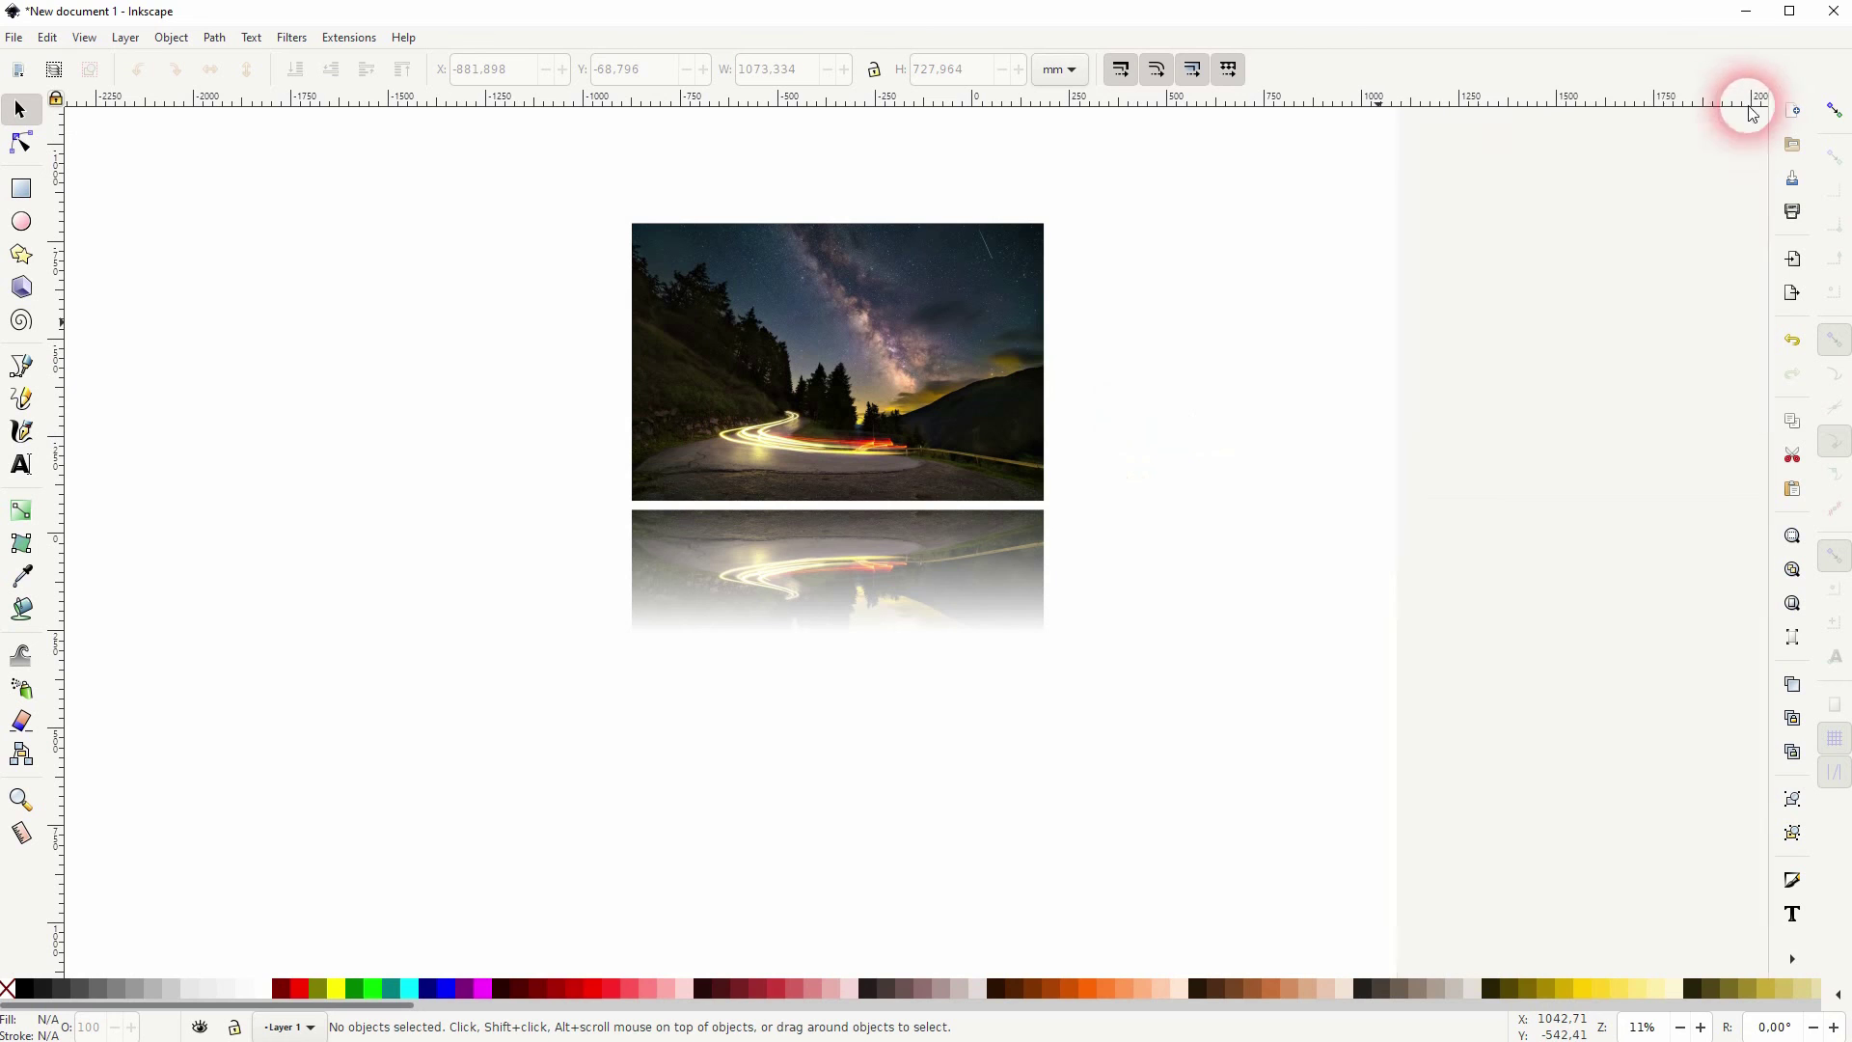